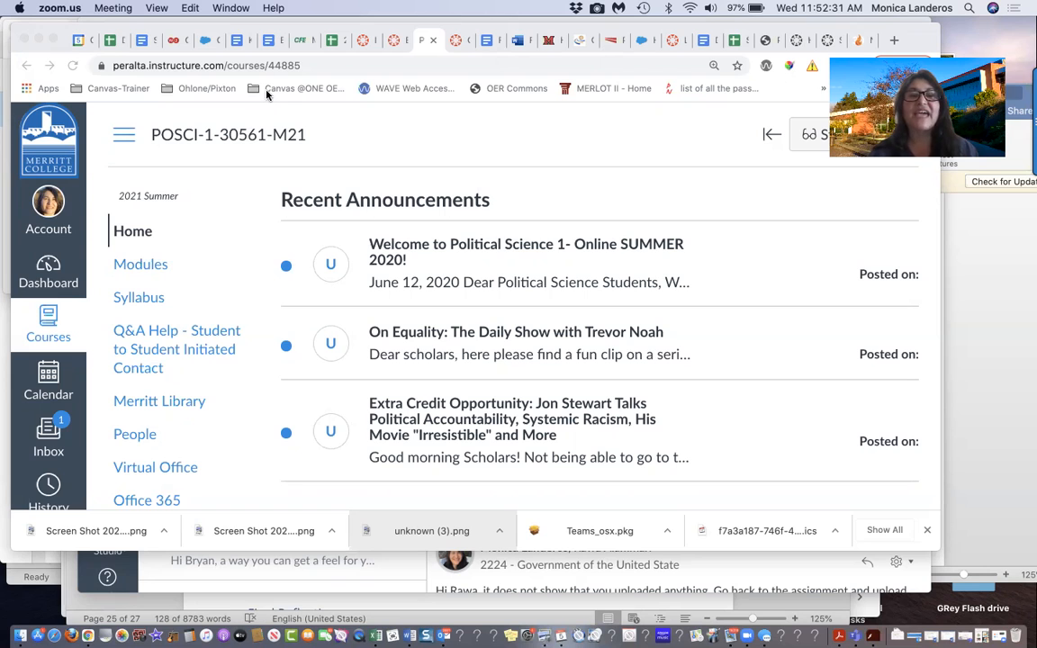
Step: Look over the course home page from the recent announcements to the welcome and syllabus links
scroll(440, 393, down, 1)
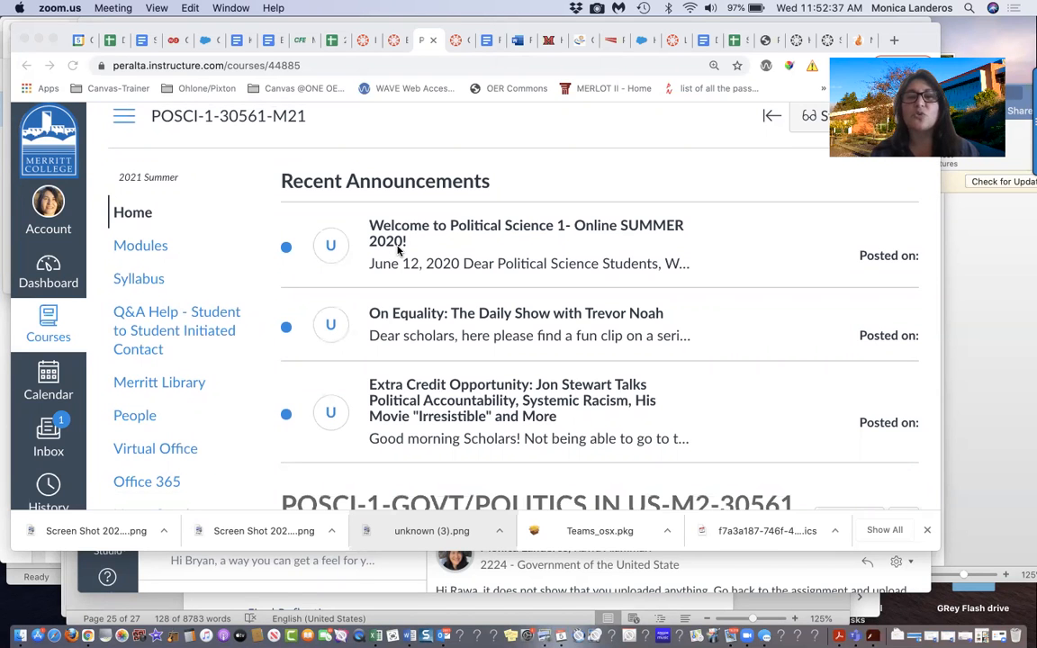
scroll(400, 250, down, 10)
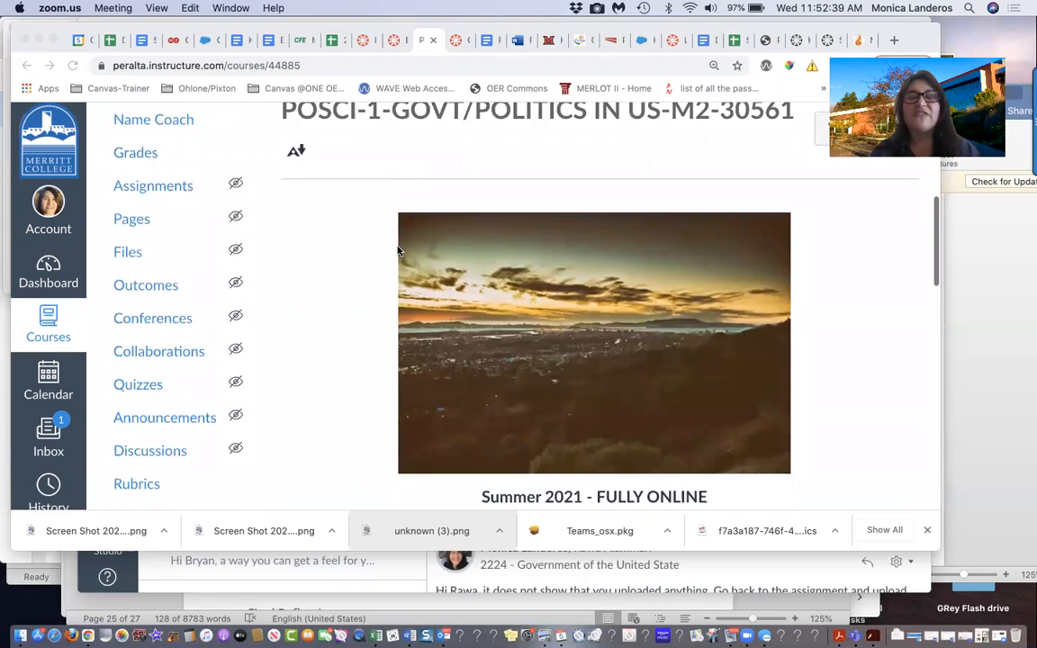
scroll(556, 352, down, 1)
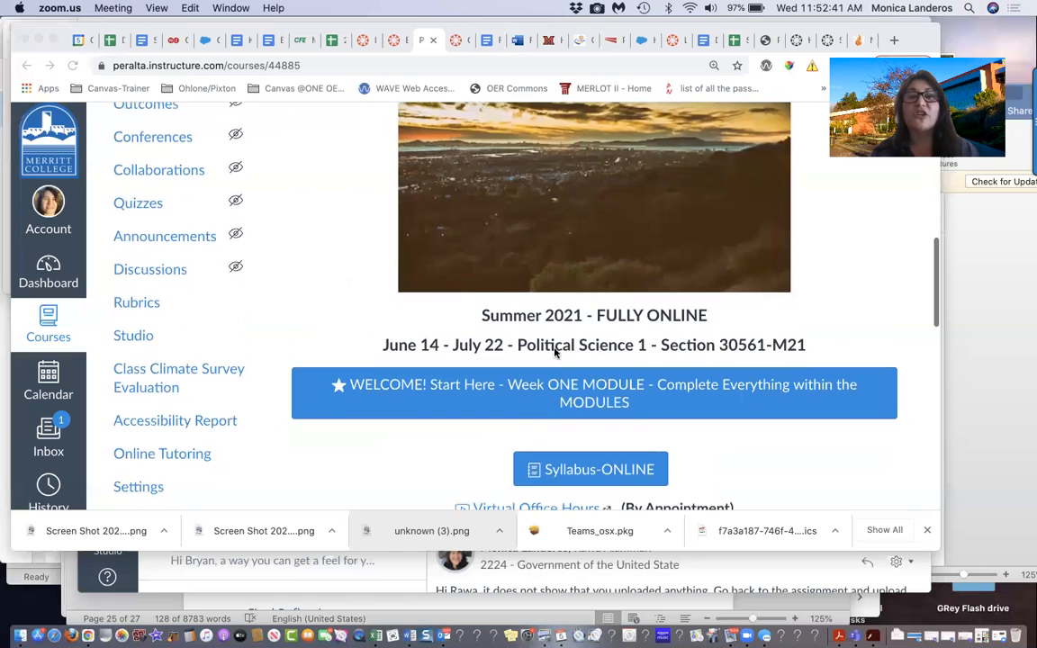
scroll(596, 416, up, 12)
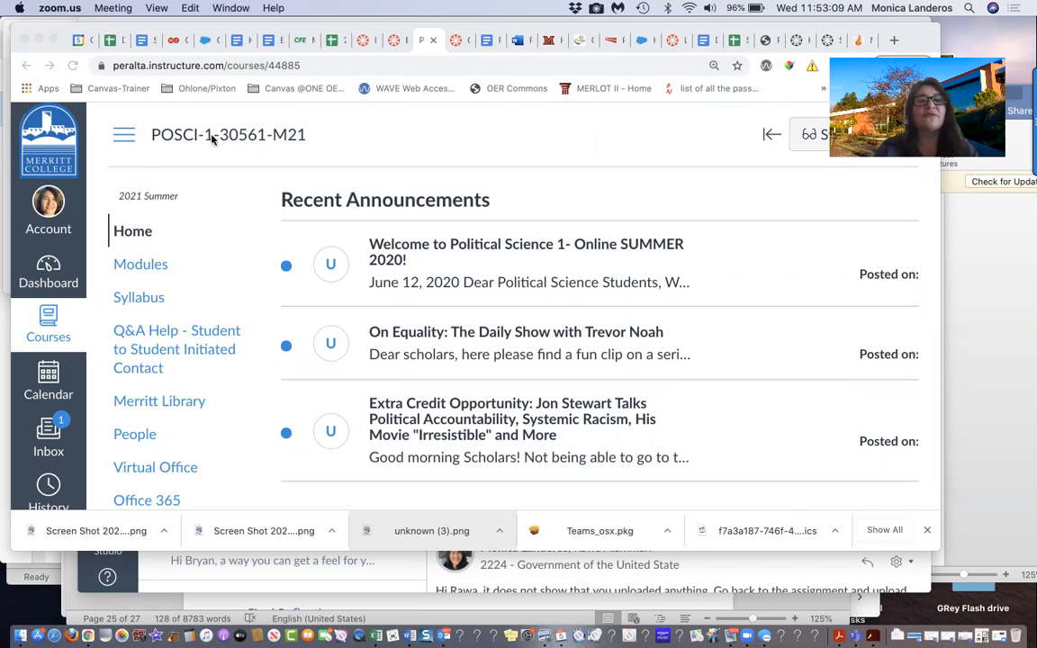
Step: Compare the Files entry in the account options with the Files entry in the course navigation
click(48, 202)
click(49, 205)
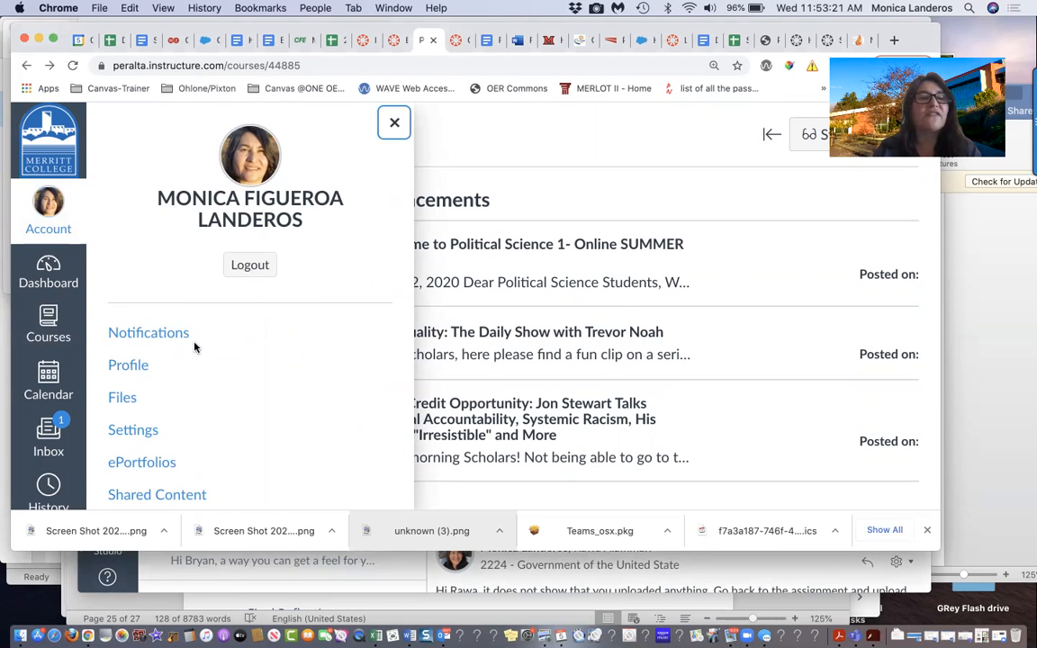
scroll(184, 360, down, 1)
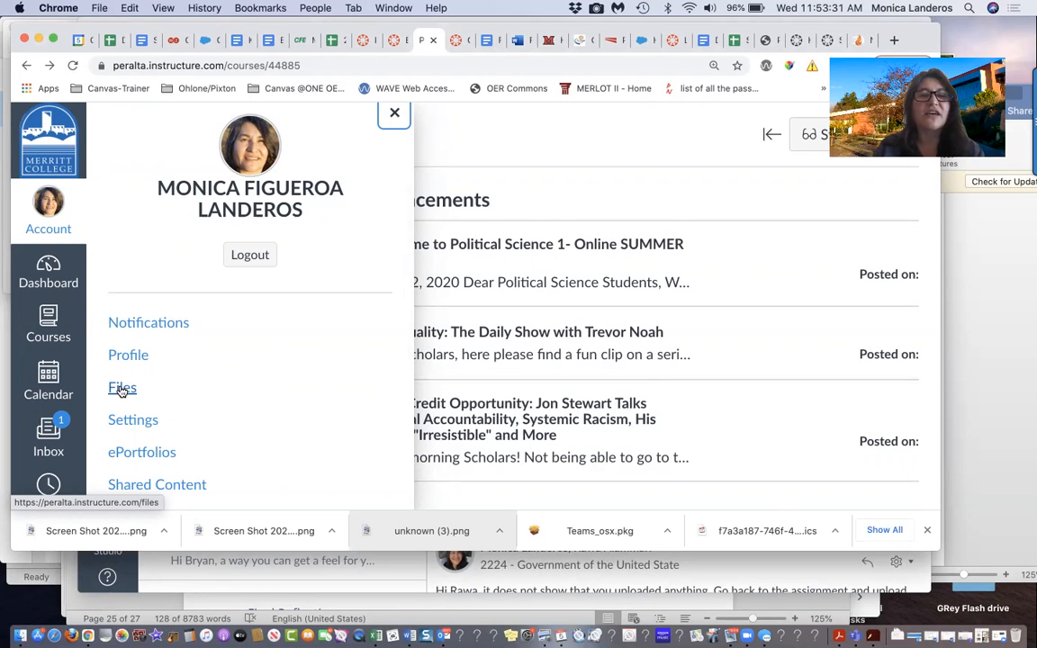
click(597, 186)
scroll(162, 365, down, 5)
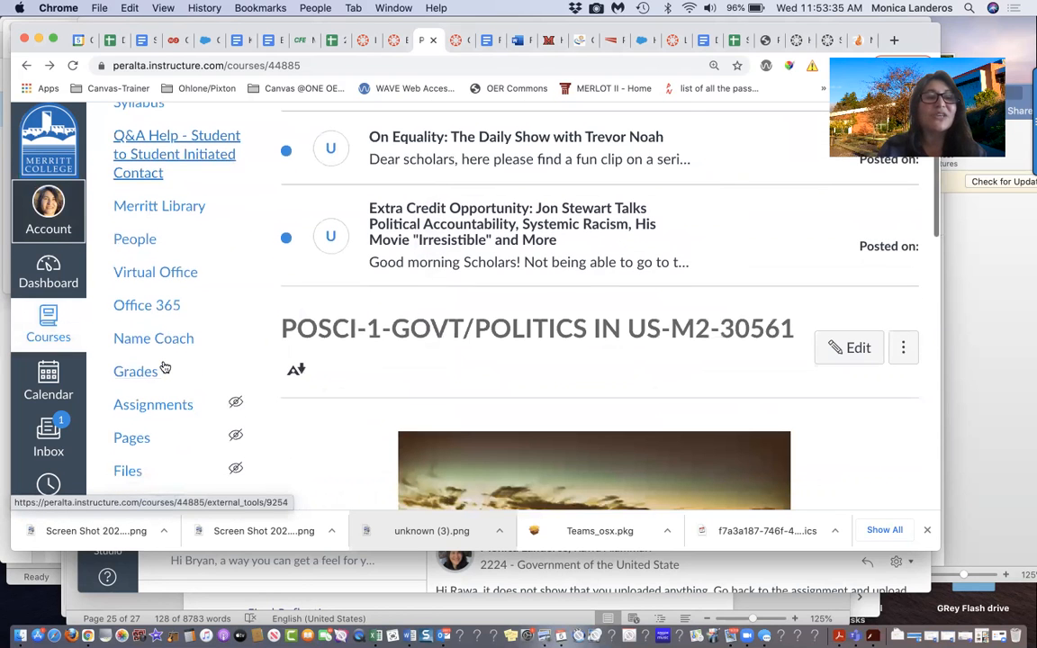
scroll(146, 464, down, 2)
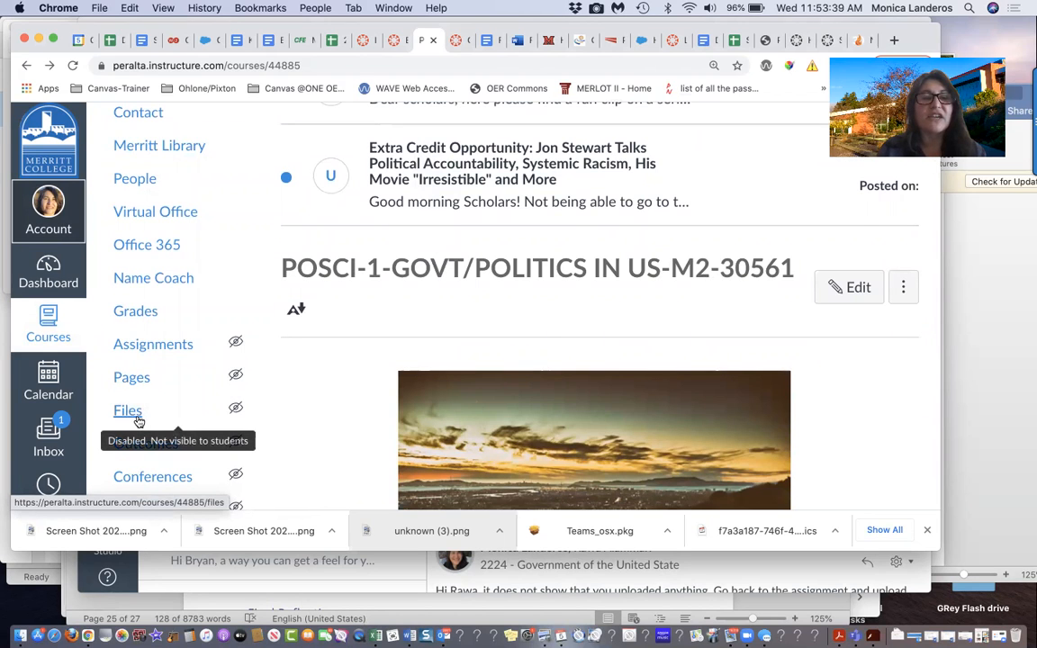
scroll(138, 421, up, 3)
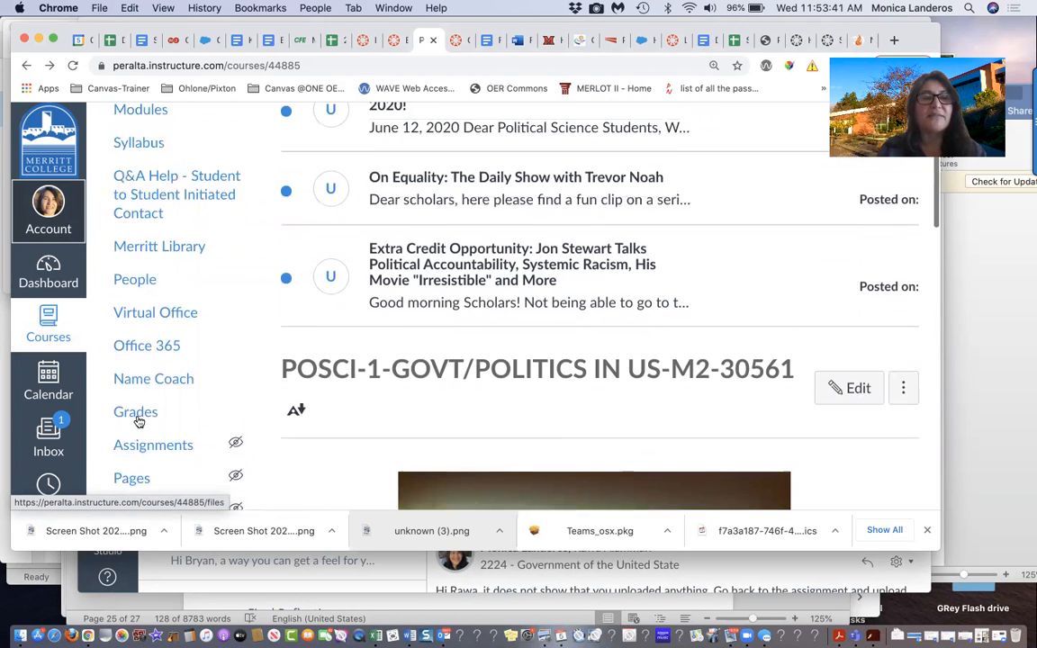
Step: Open the account-level Files area and collapse the My Files folder tree
click(48, 216)
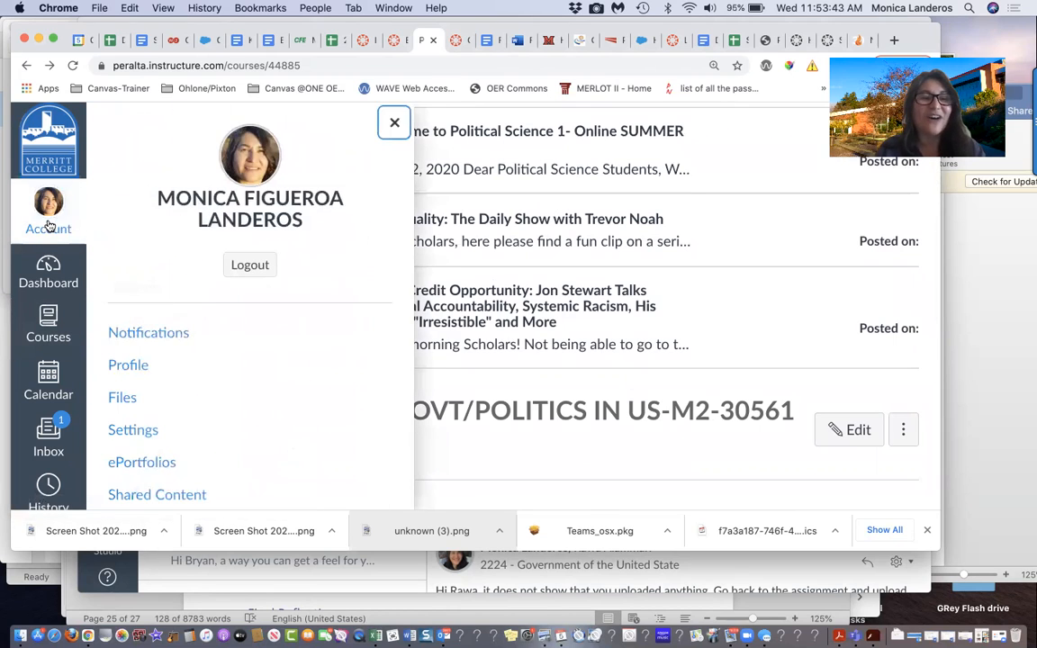
click(121, 399)
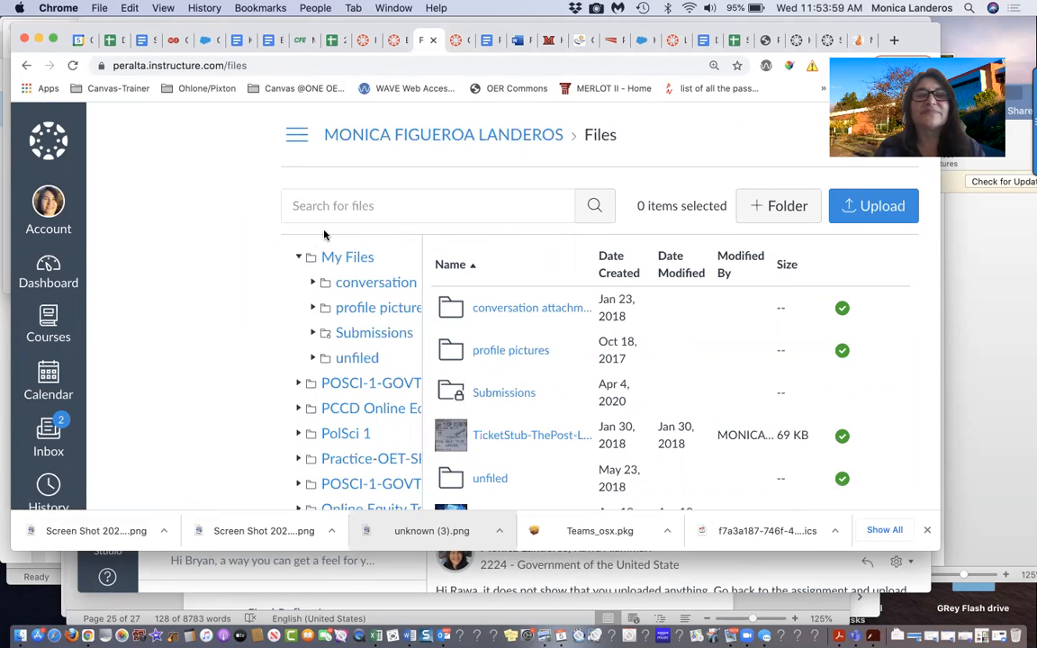
click(299, 259)
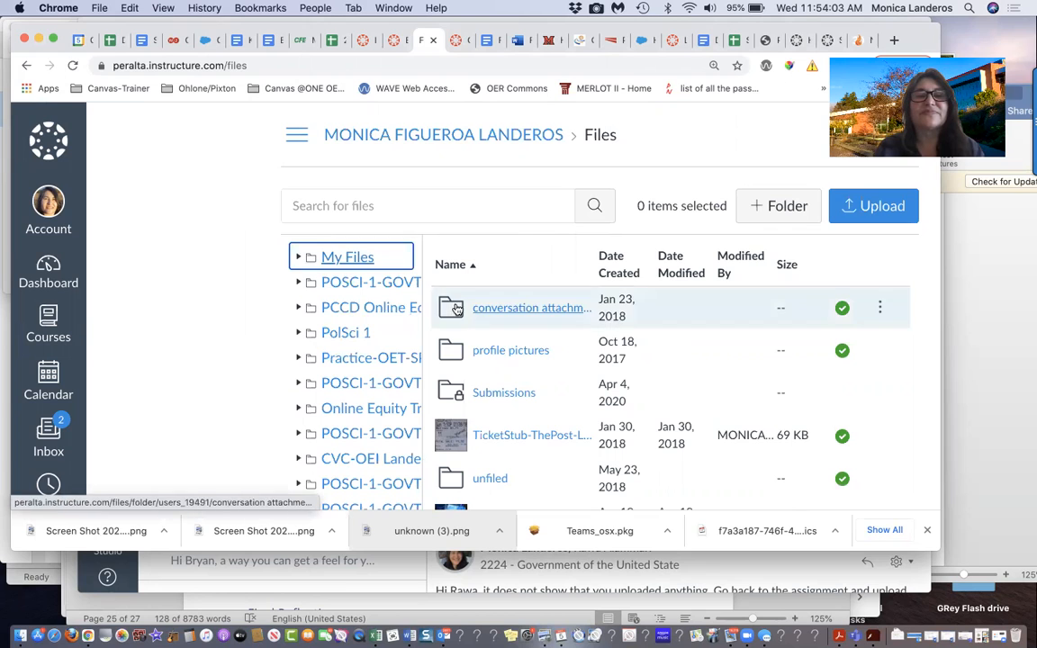
Step: Open the file folder of the POSCI-1-GOVT/POLITICS IN US-M2-30561 course
scroll(405, 297, right, 5)
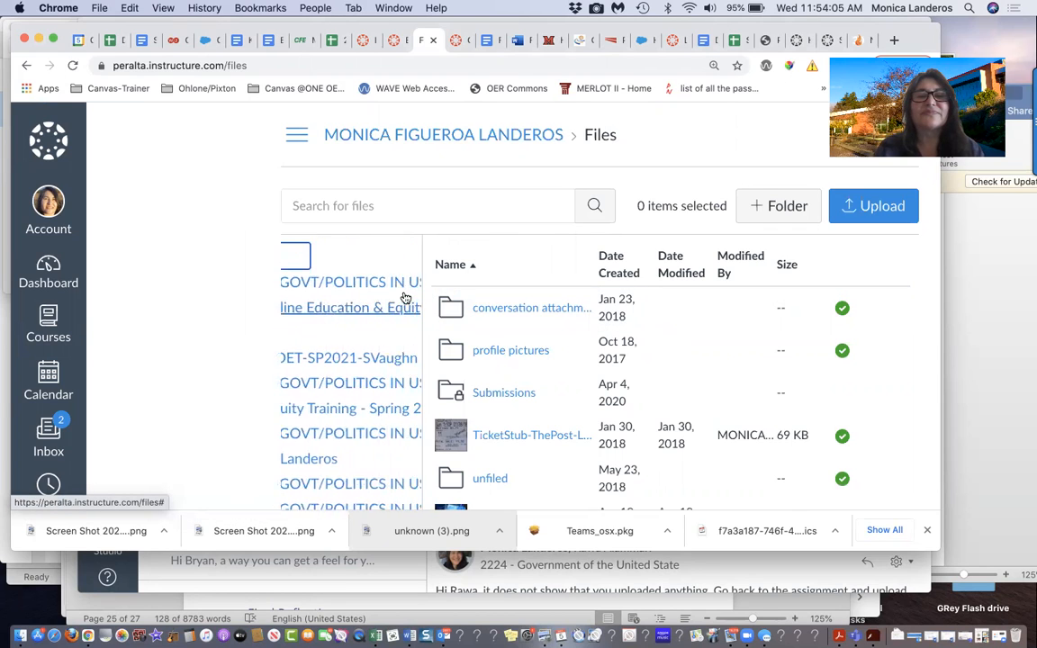
scroll(406, 297, right, 2)
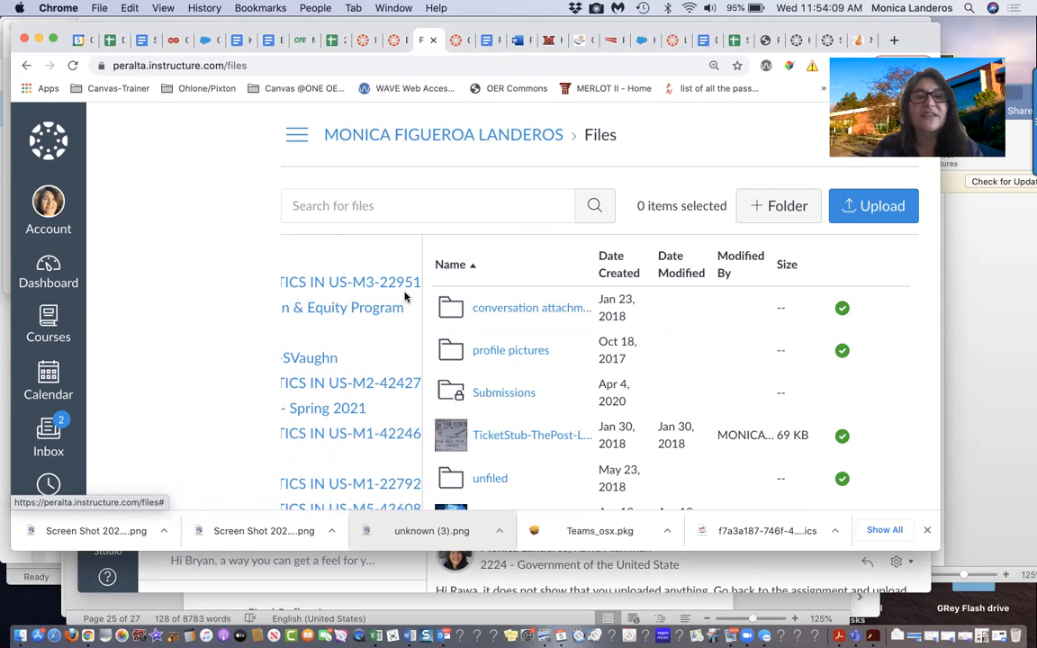
scroll(405, 300, down, 1)
scroll(379, 406, down, 3)
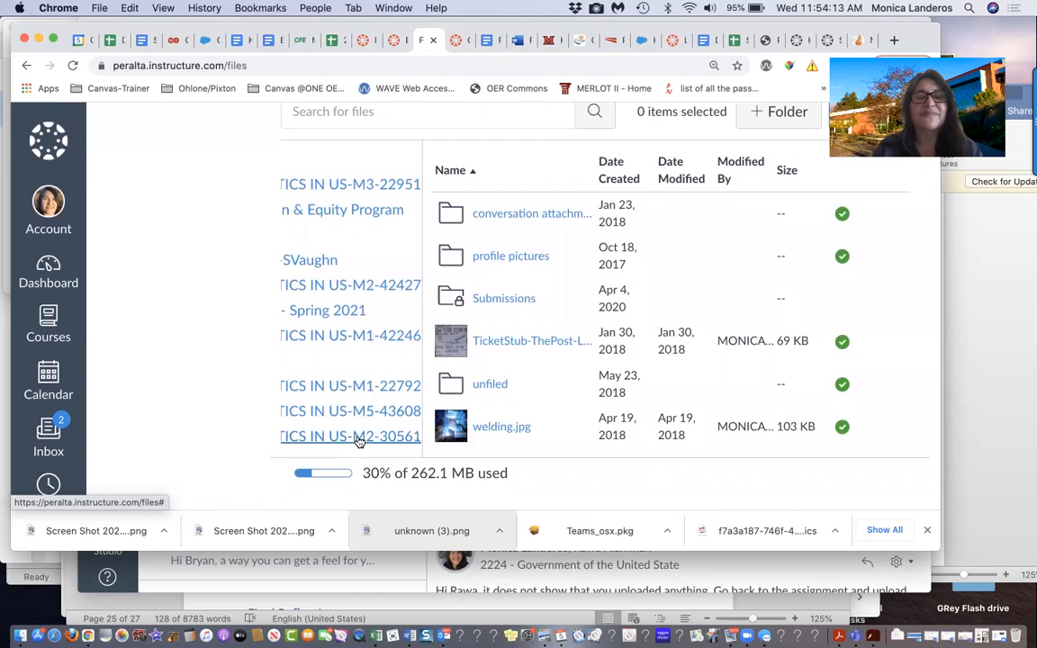
scroll(358, 441, left, 3)
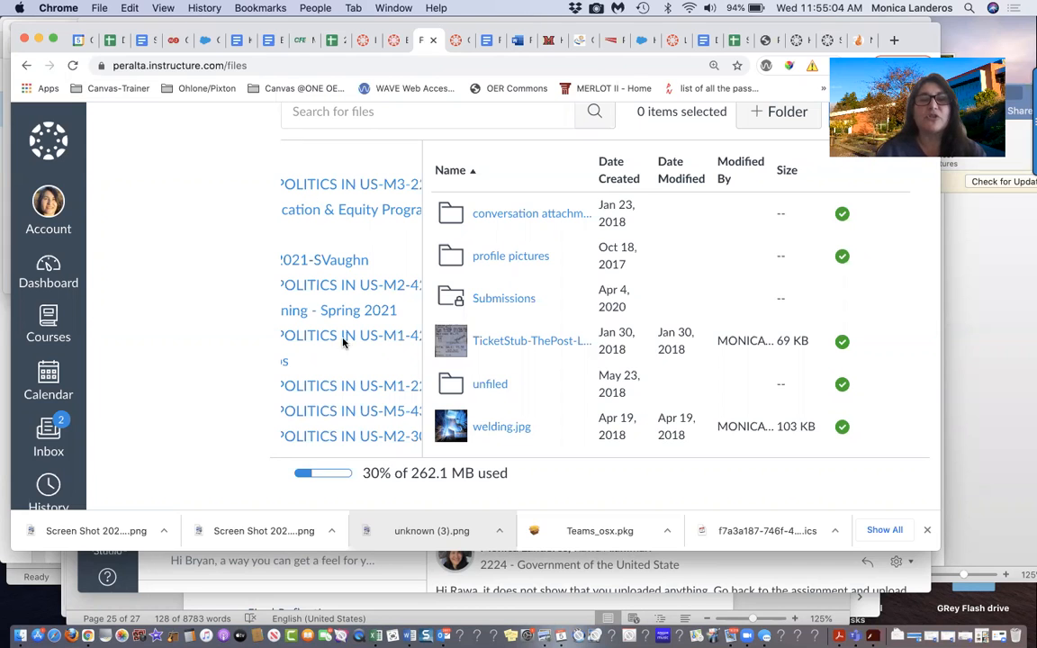
scroll(352, 370, right, 3)
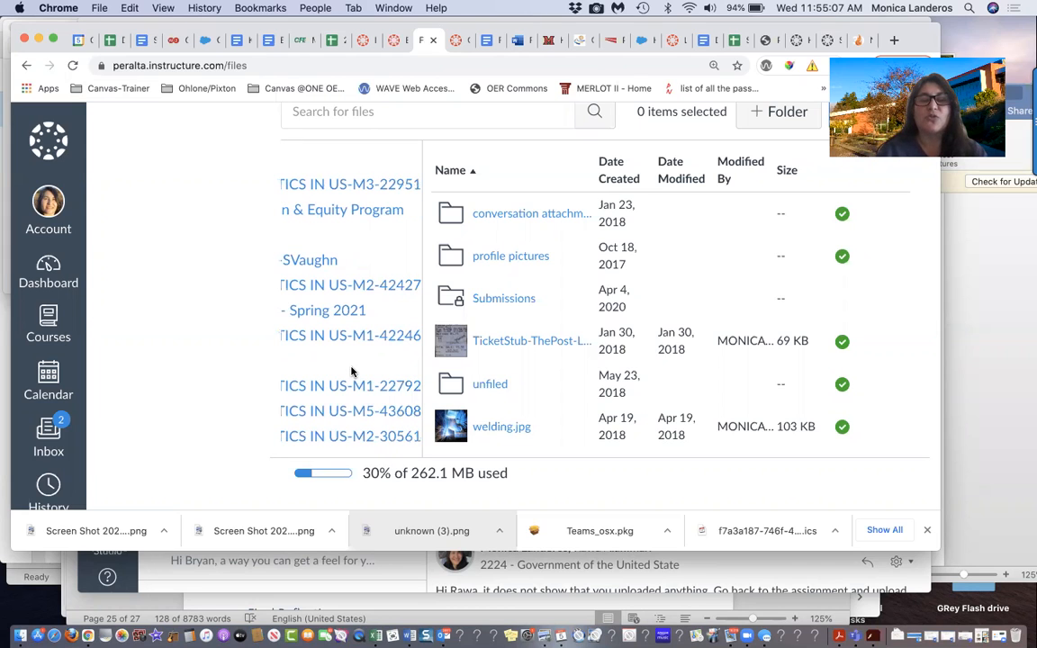
click(384, 439)
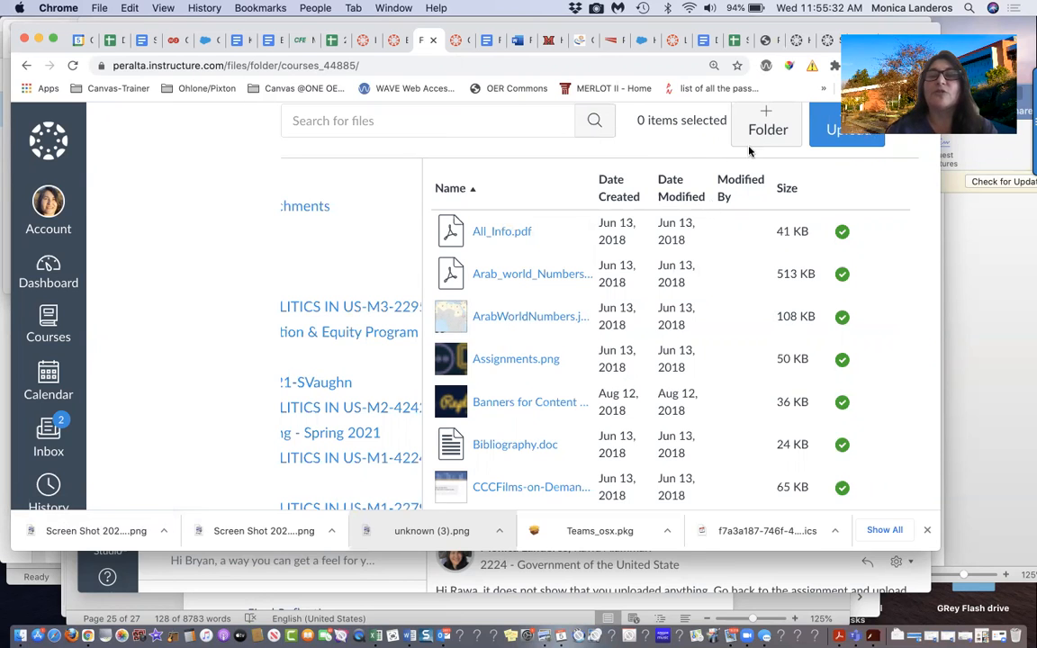
Step: Create a folder named Accessibility Review in the course's files
scroll(706, 209, up, 2)
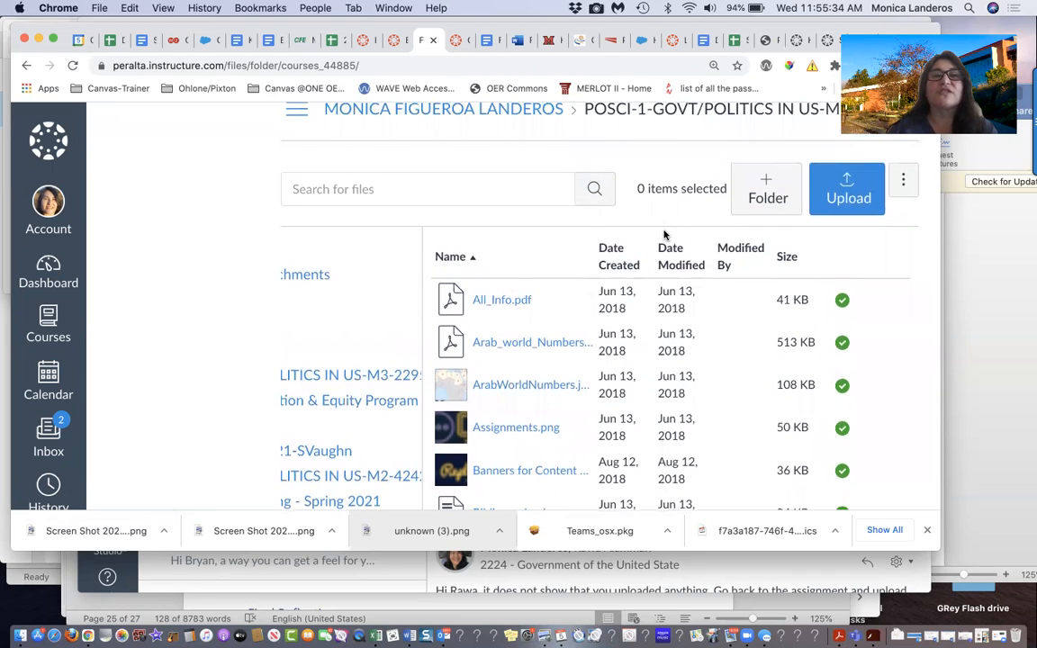
scroll(731, 123, up, 1)
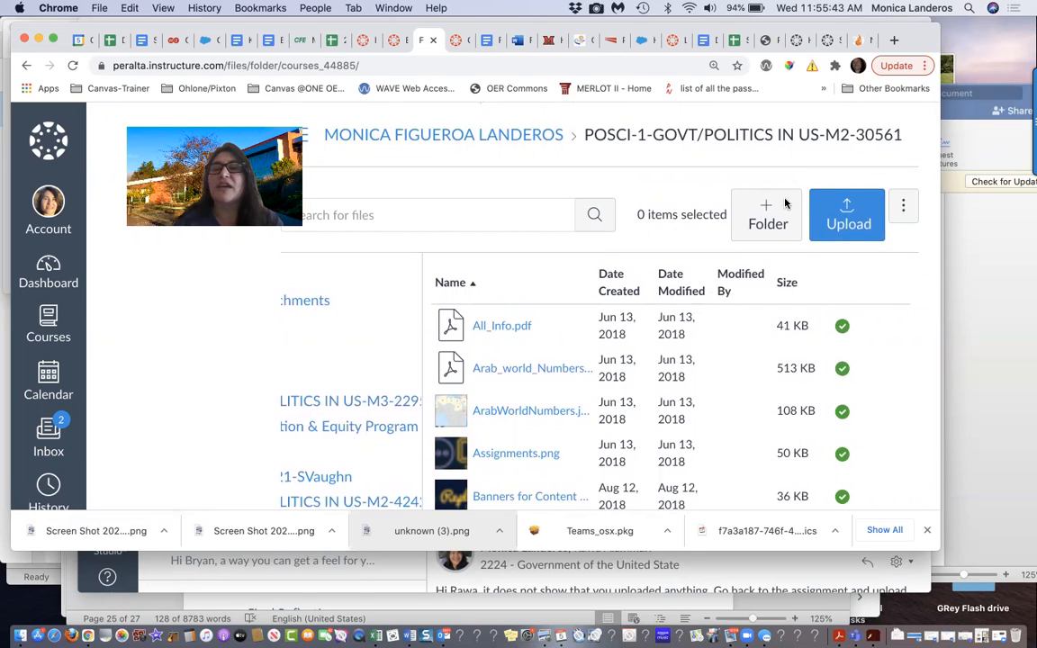
click(766, 209)
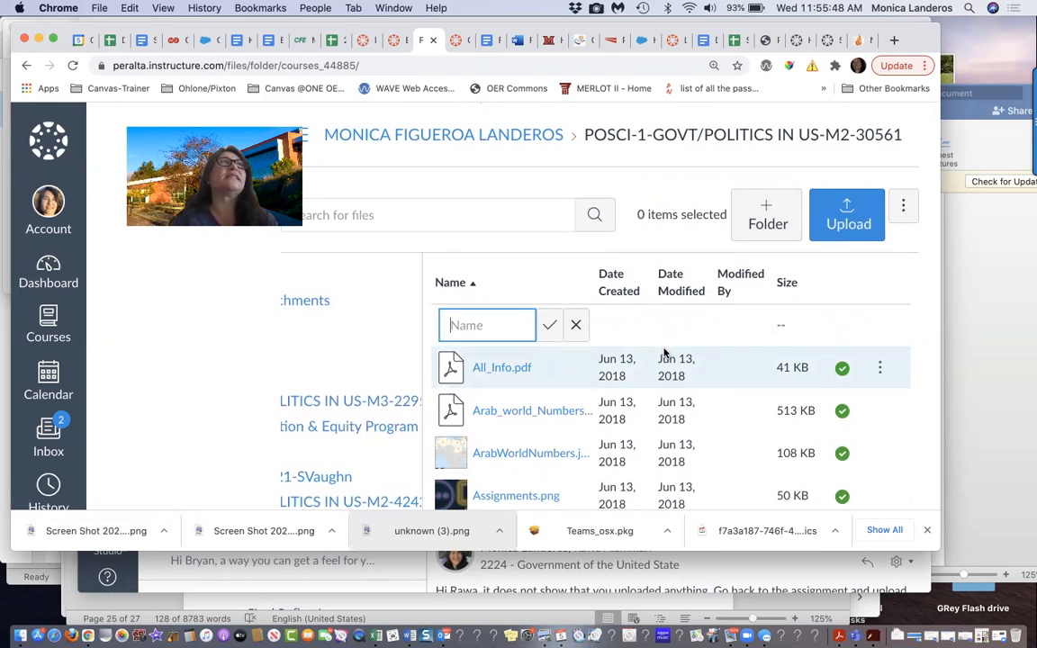
text(A)
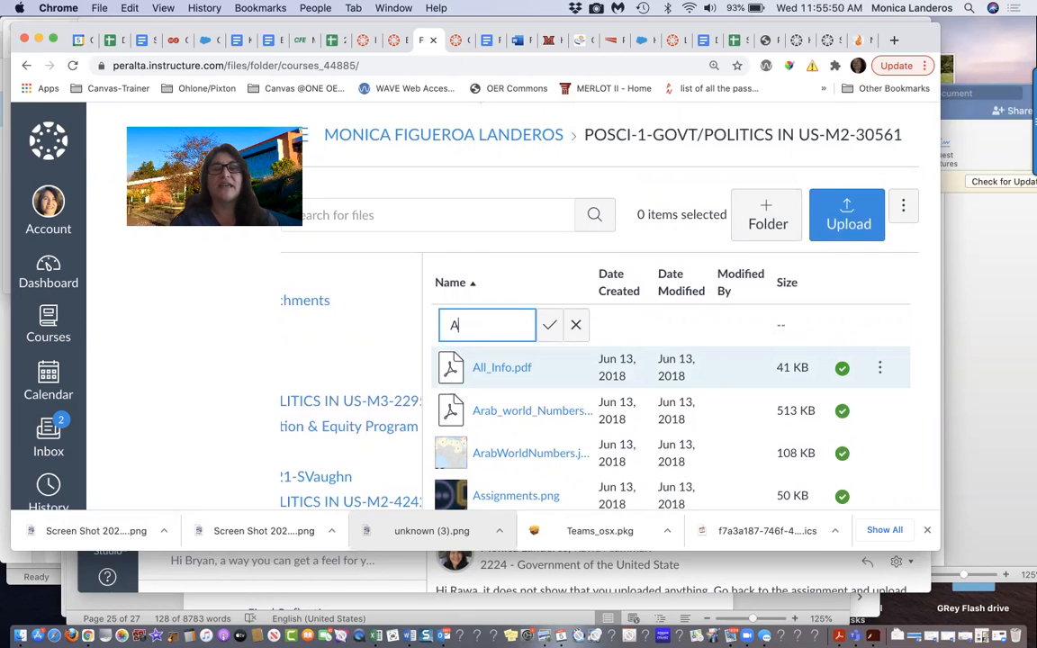
text(ccessibility)
text(R)
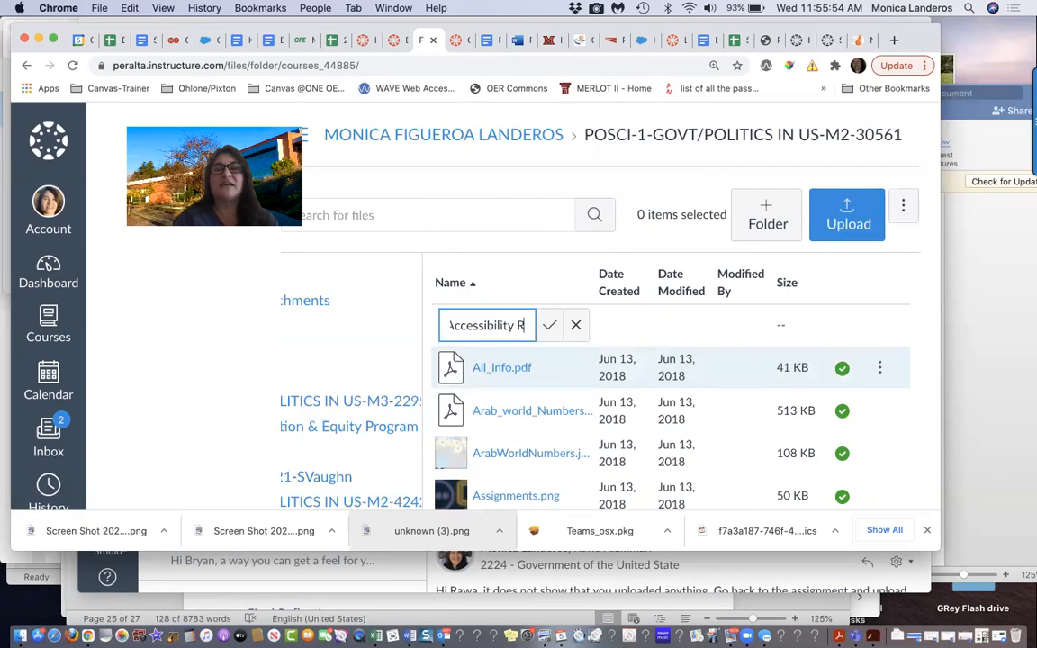
text(eview)
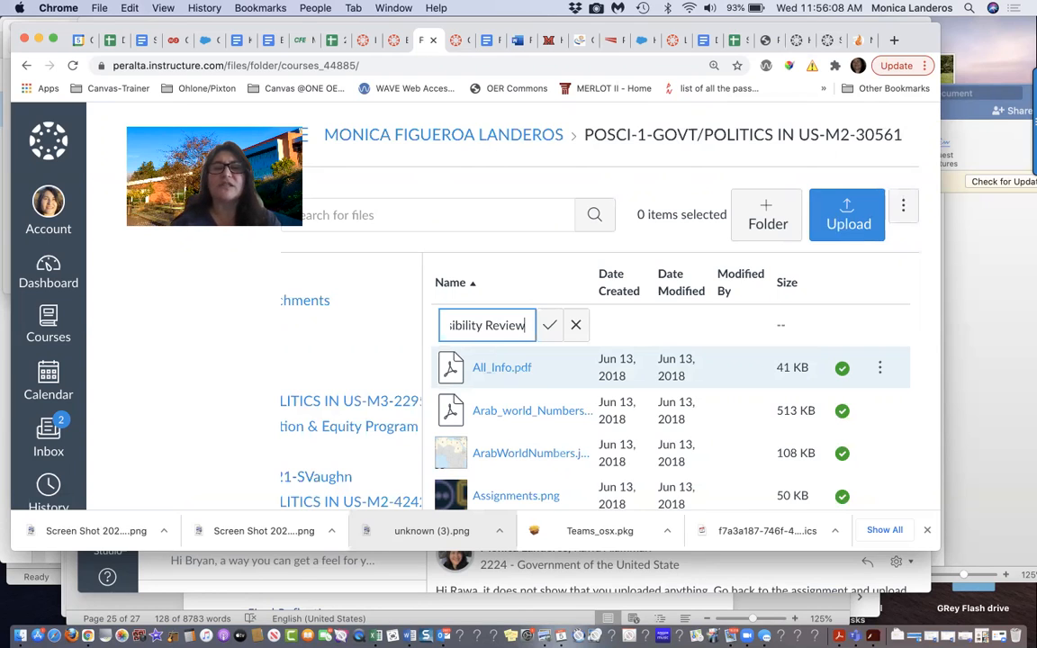
click(549, 326)
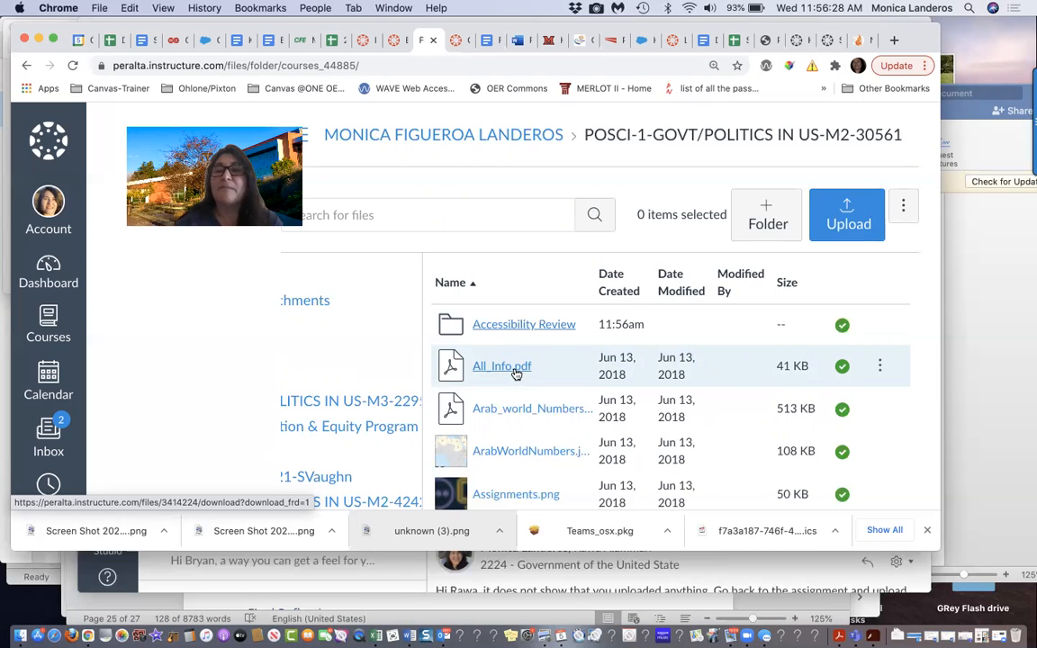
Step: Move All_Info.pdf and the Arab_world_Numbers PDF into the Accessibility Review folder
click(452, 368)
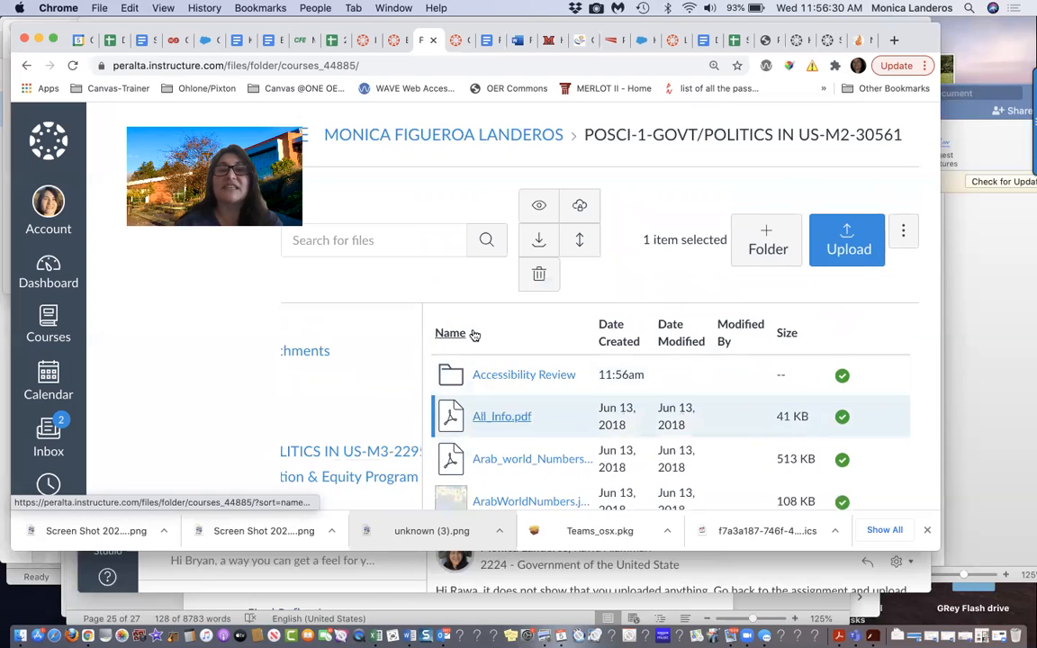
drag(447, 423, 489, 388)
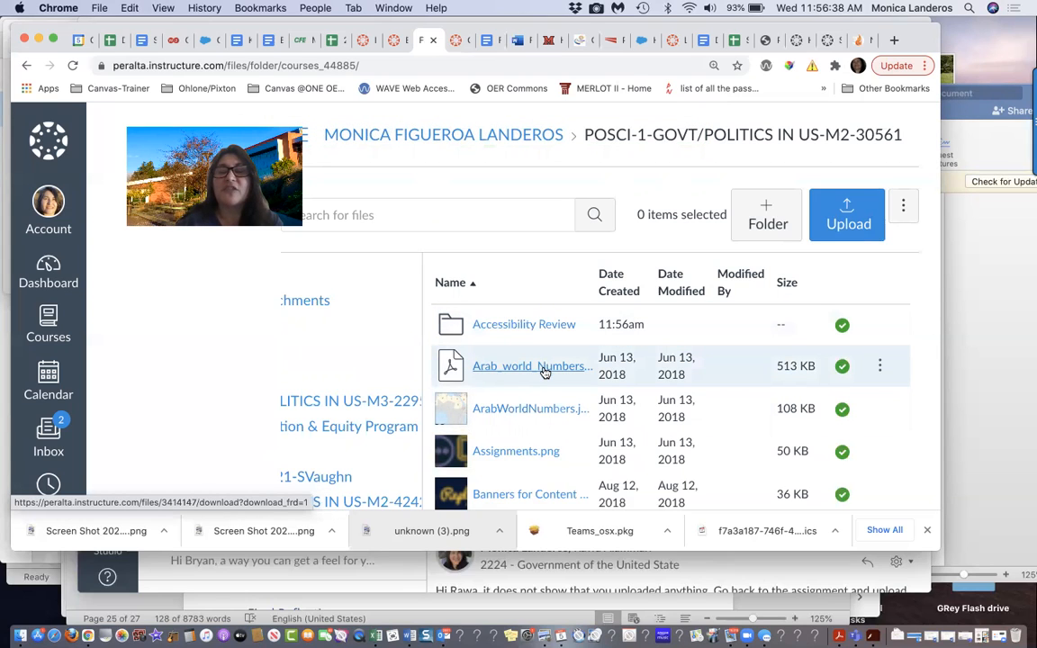
click(448, 367)
drag(453, 414, 487, 377)
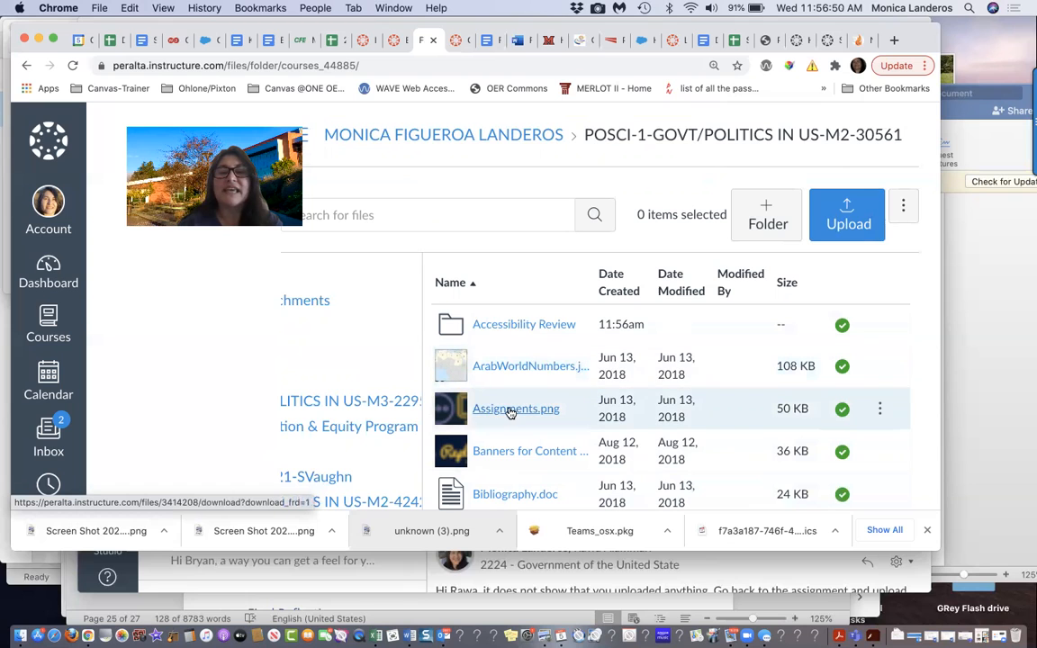
Step: Move Bibliography.doc into the Accessibility Review folder of the POSCI-1-GOVT/POLITICS IN US-M2-30561 course
scroll(511, 413, down, 1)
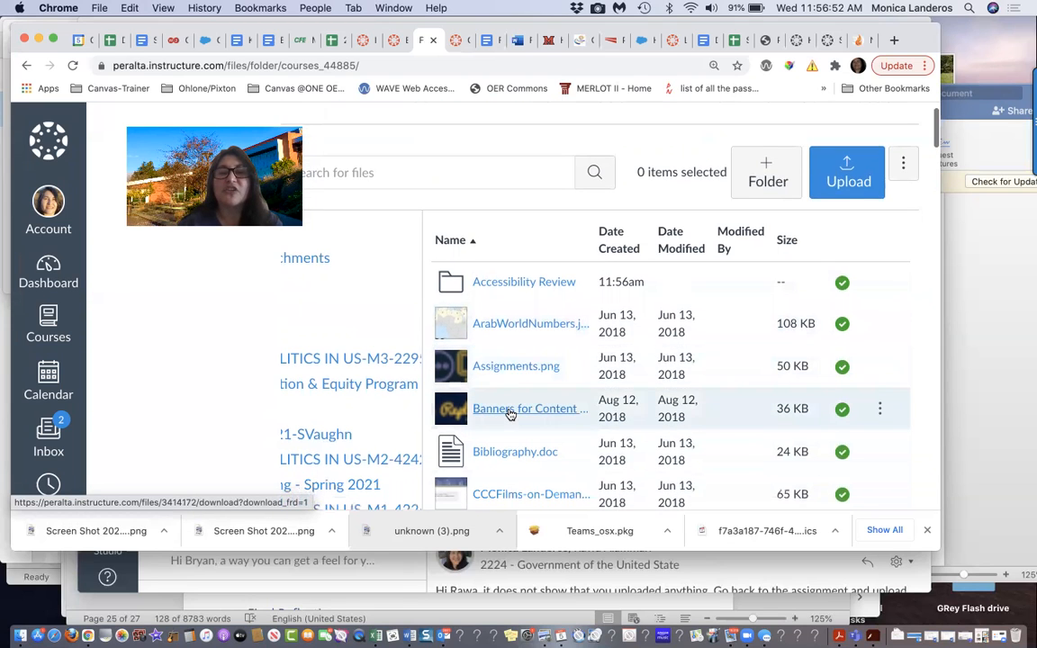
scroll(510, 413, down, 1)
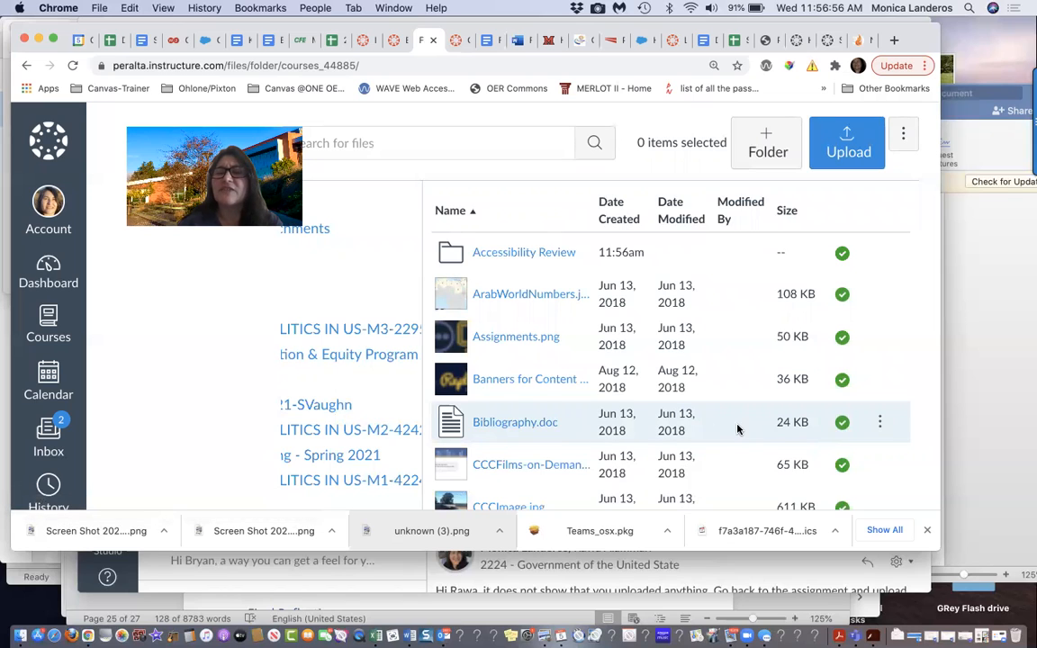
click(882, 425)
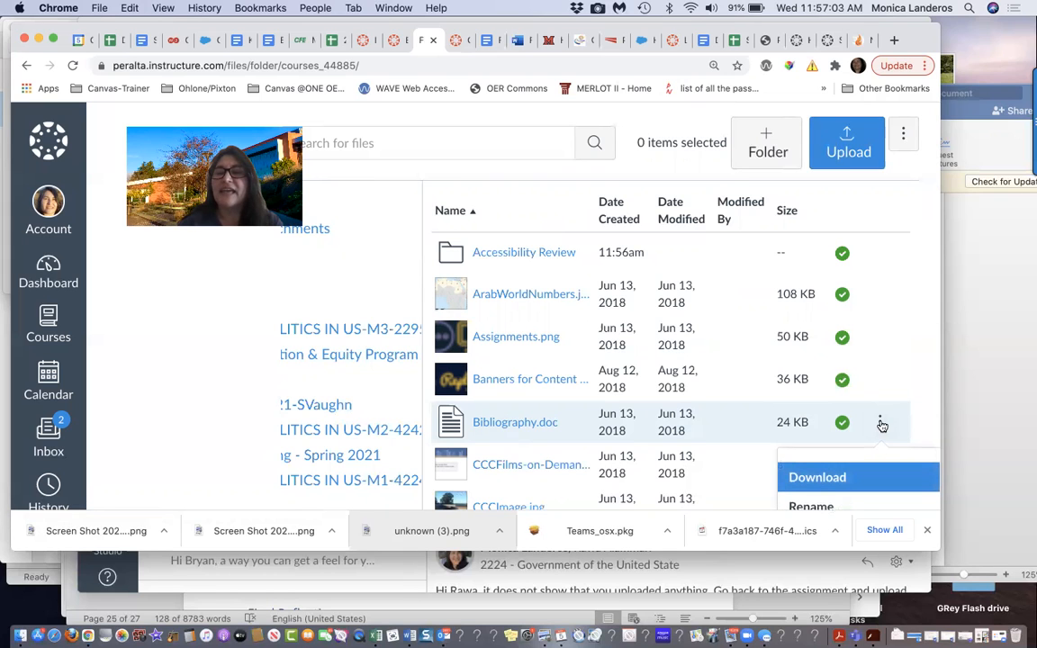
scroll(880, 422, down, 2)
scroll(881, 419, down, 1)
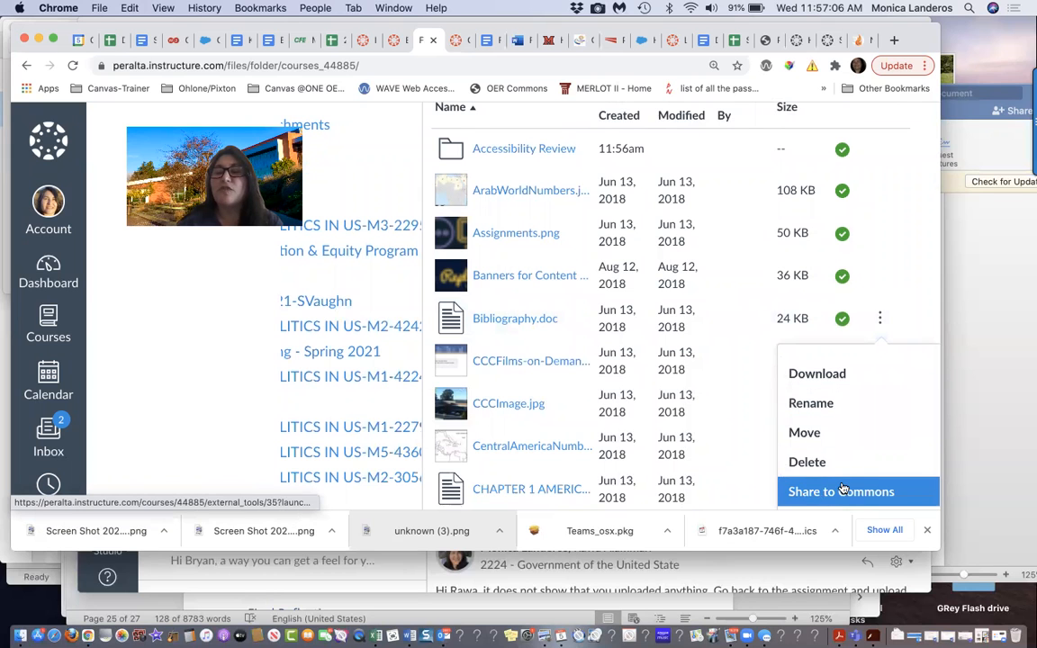
click(805, 433)
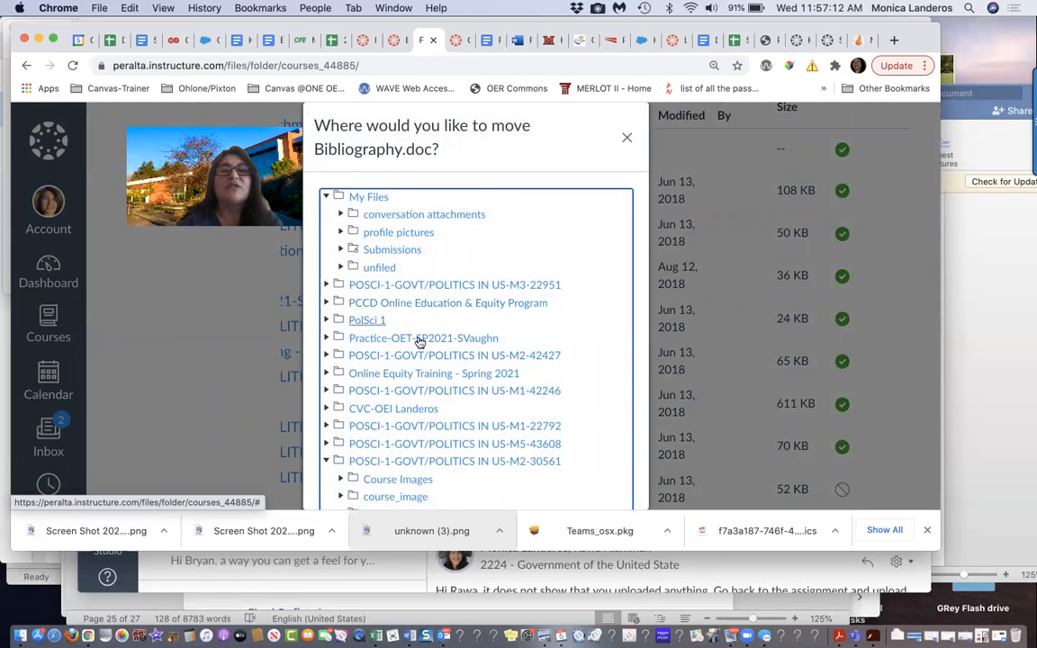
scroll(494, 408, down, 3)
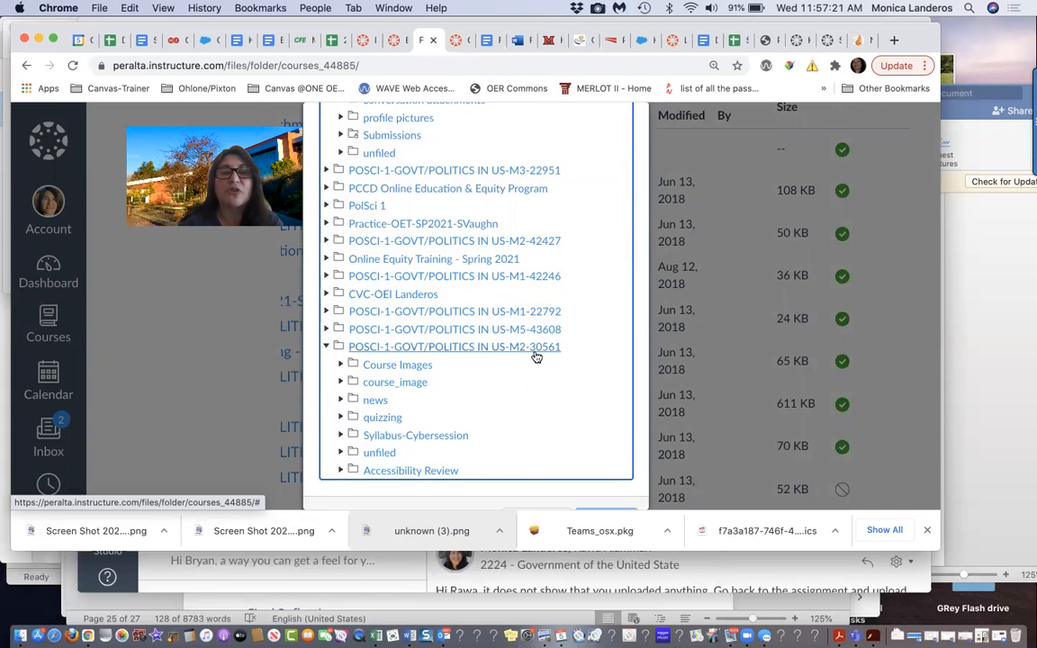
scroll(536, 358, down, 1)
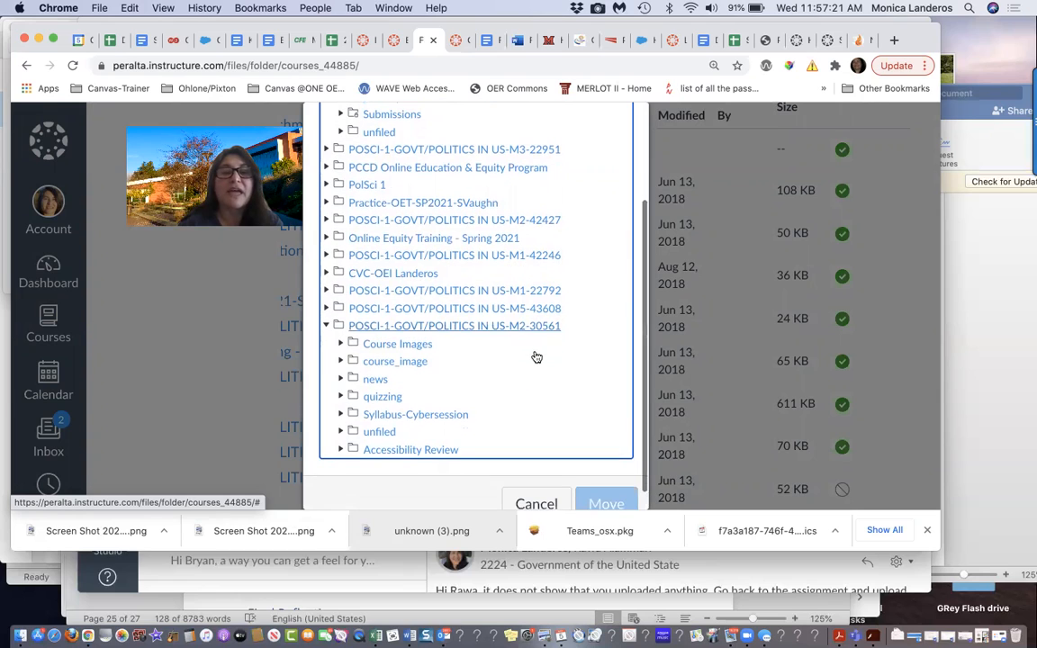
click(410, 450)
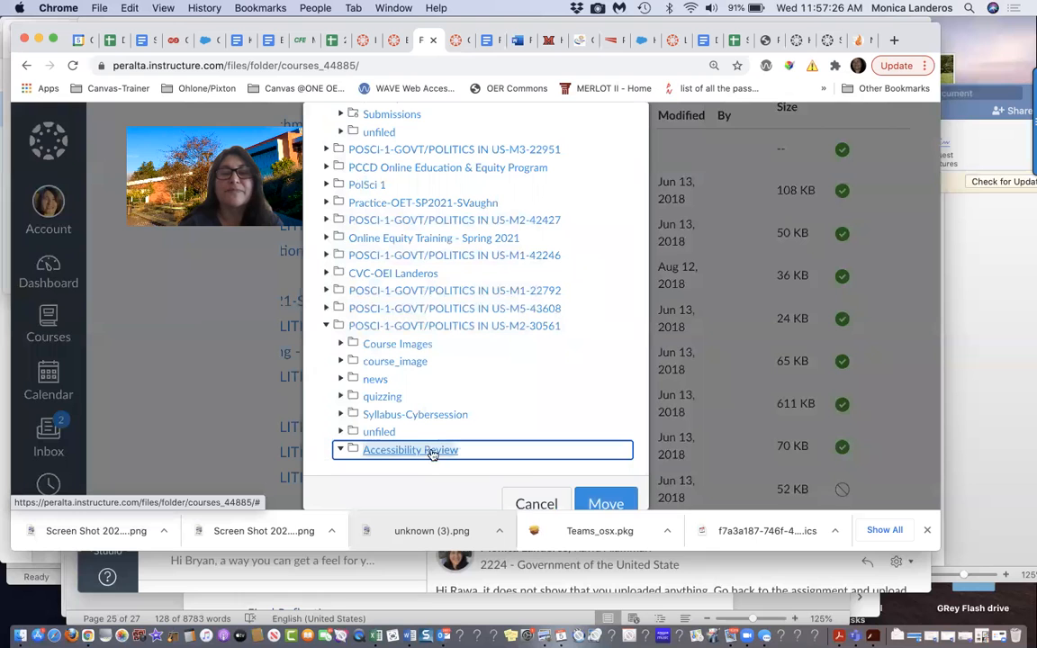
click(601, 501)
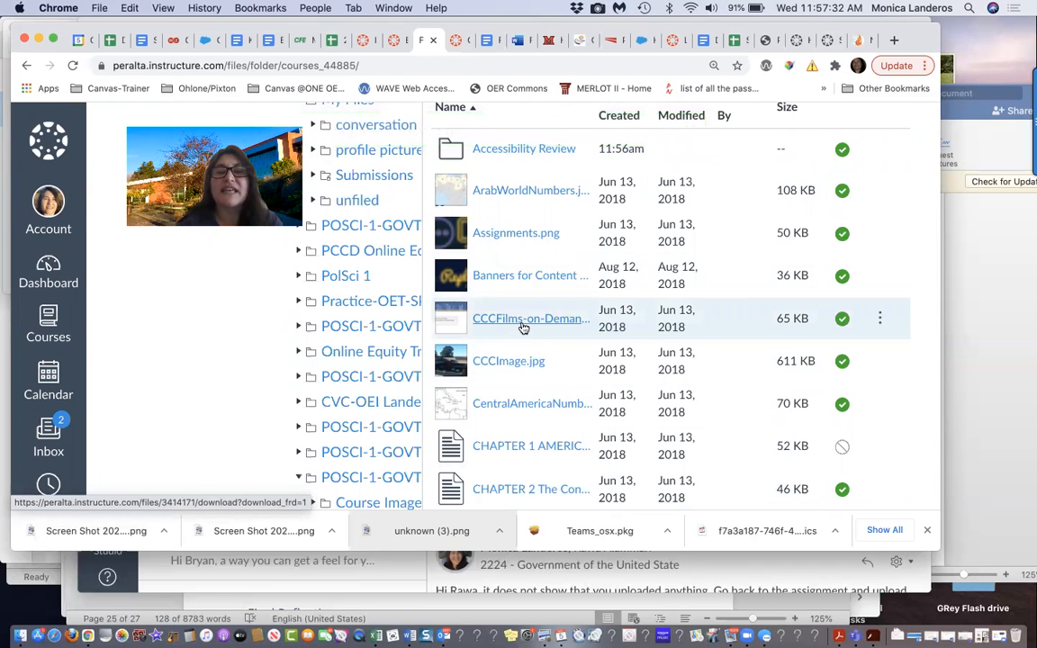
Step: Move the CHAPTER 1 AMERICAN GOVERNMENT Learning Outcomes document into the course's Accessibility Review folder
scroll(520, 406, down, 3)
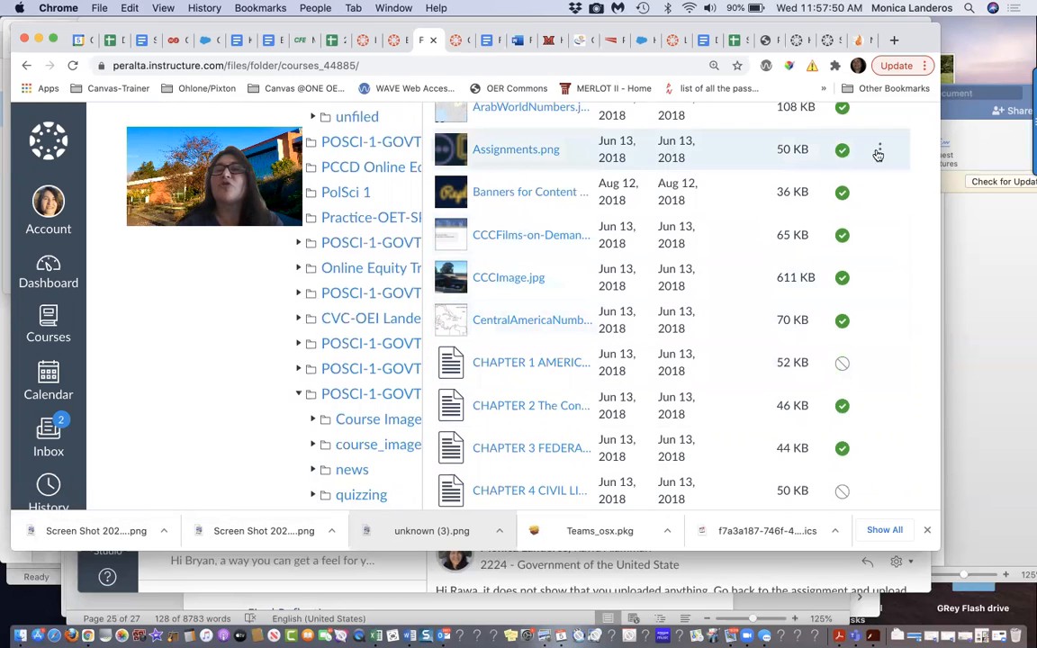
scroll(874, 192, up, 2)
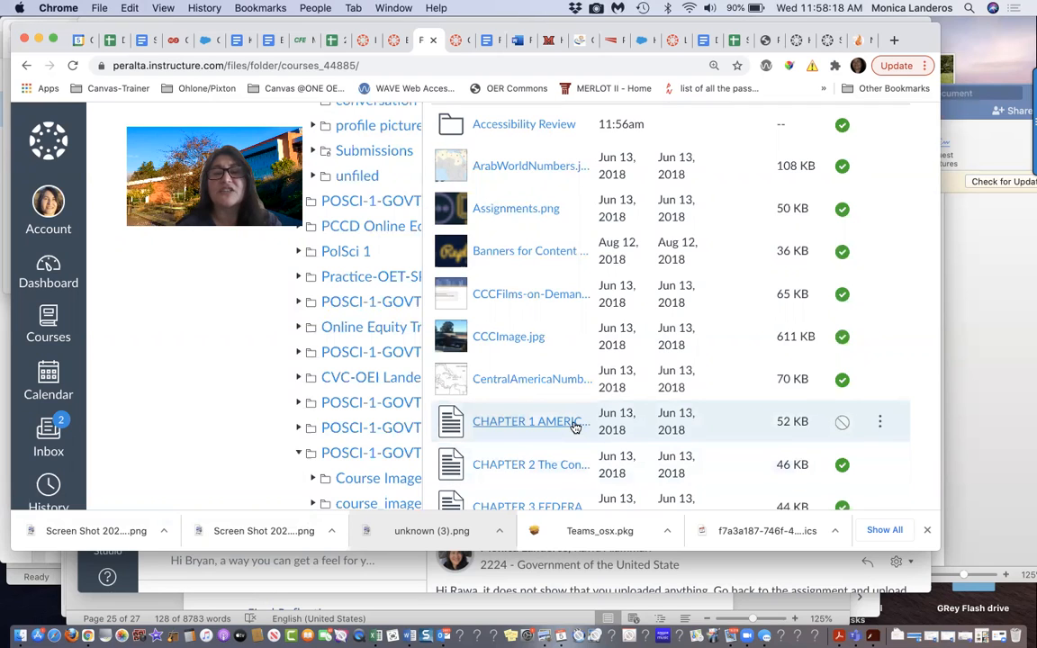
click(881, 427)
scroll(881, 429, down, 3)
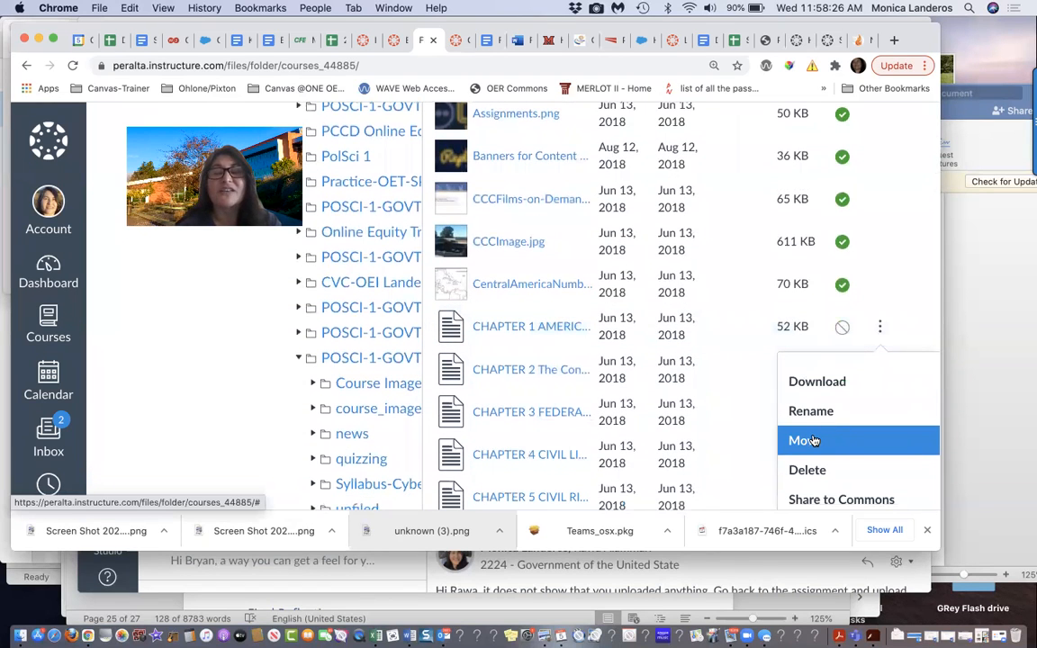
click(814, 439)
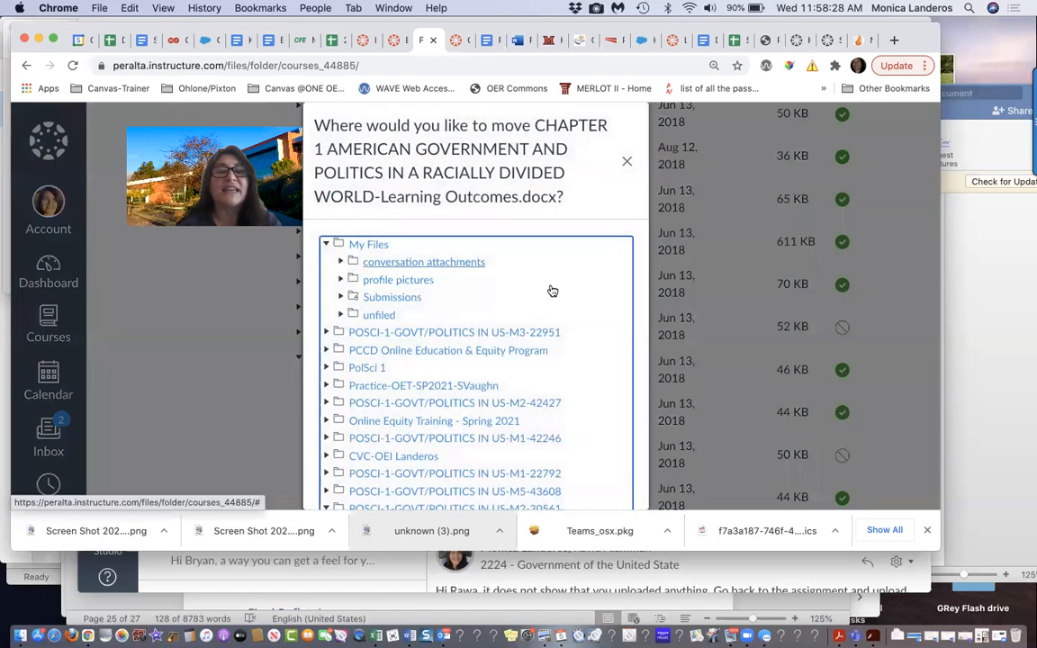
scroll(495, 365, down, 4)
click(405, 377)
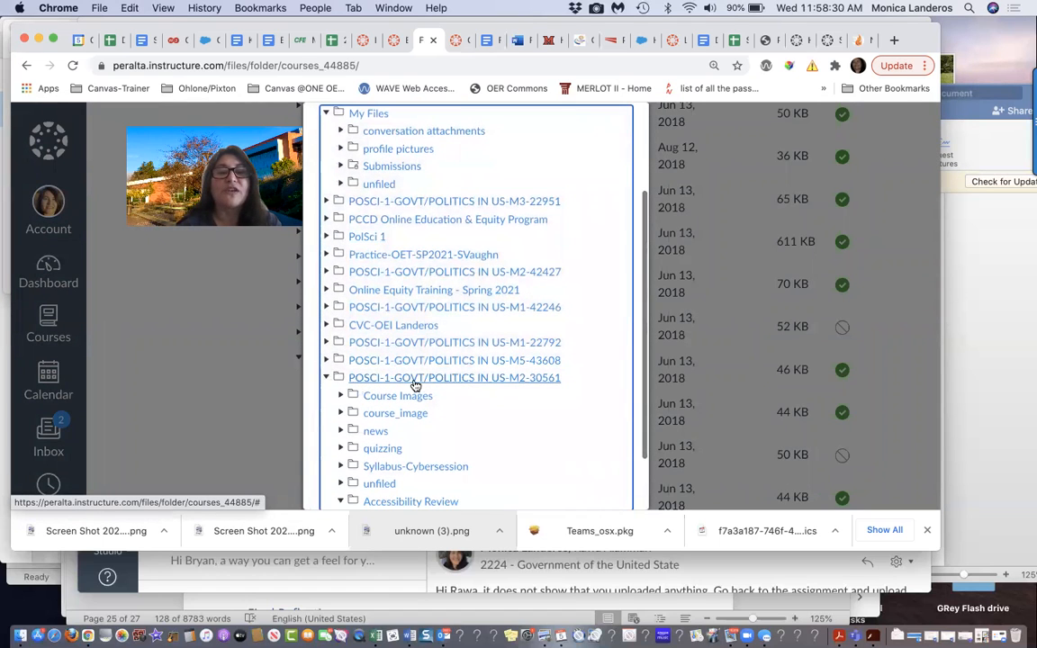
scroll(415, 386, down, 1)
scroll(415, 385, down, 1)
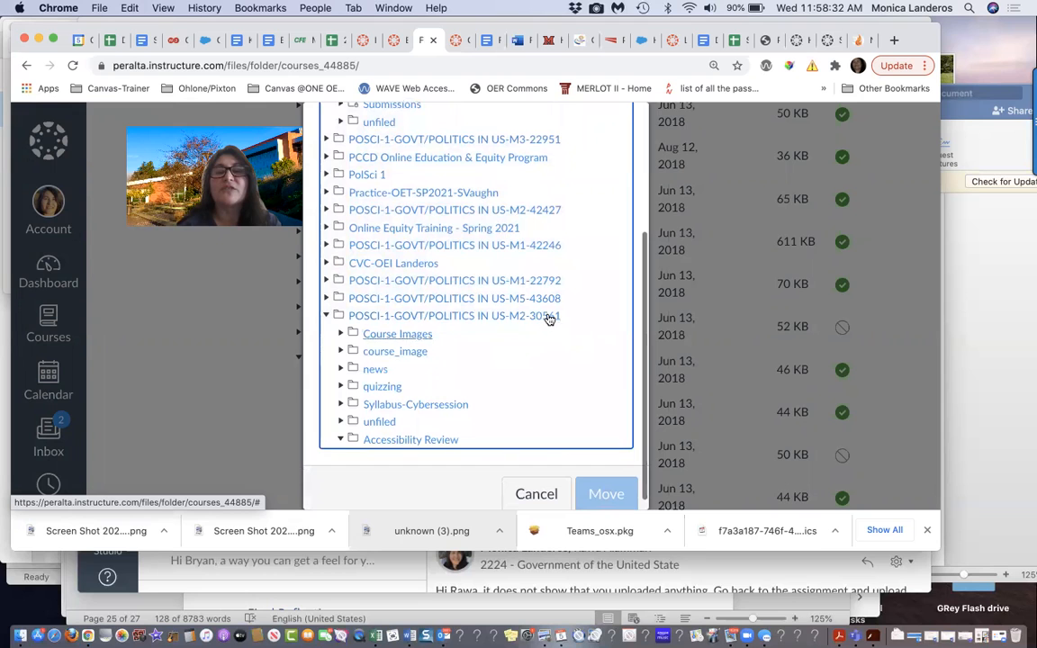
click(407, 440)
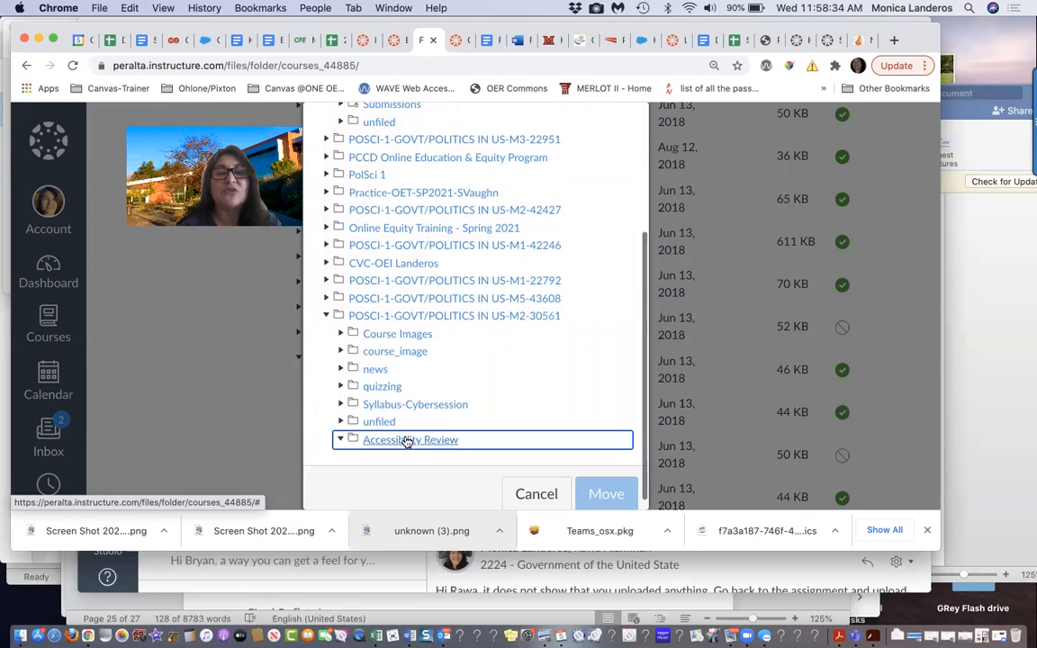
click(610, 497)
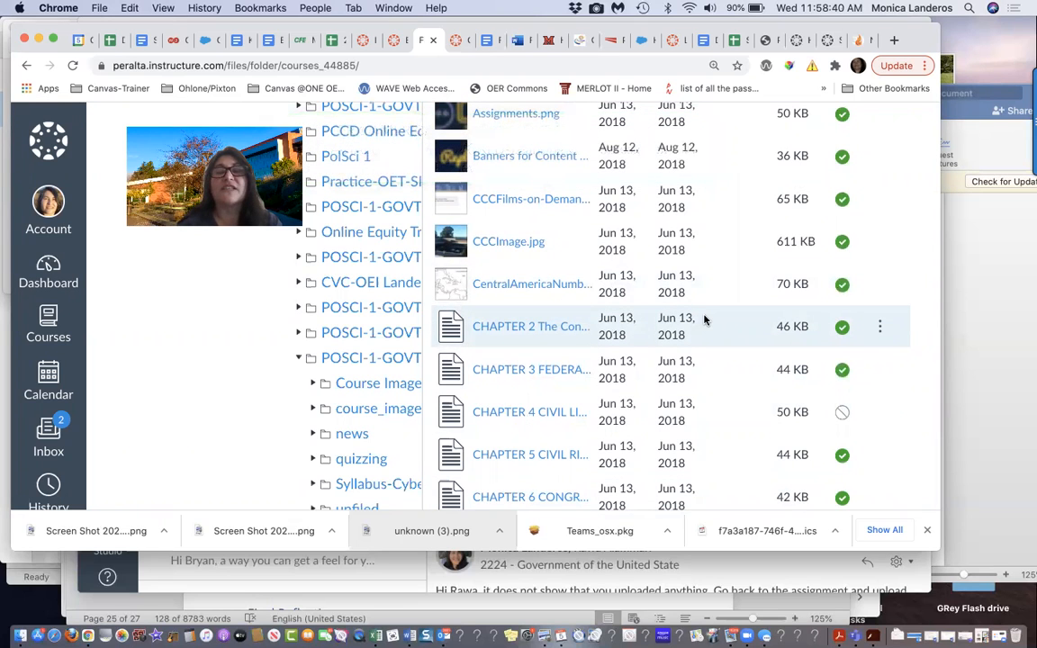
Step: Preview the CHAPTER 2 The Constitution Learning Outcomes document and close the preview
click(509, 323)
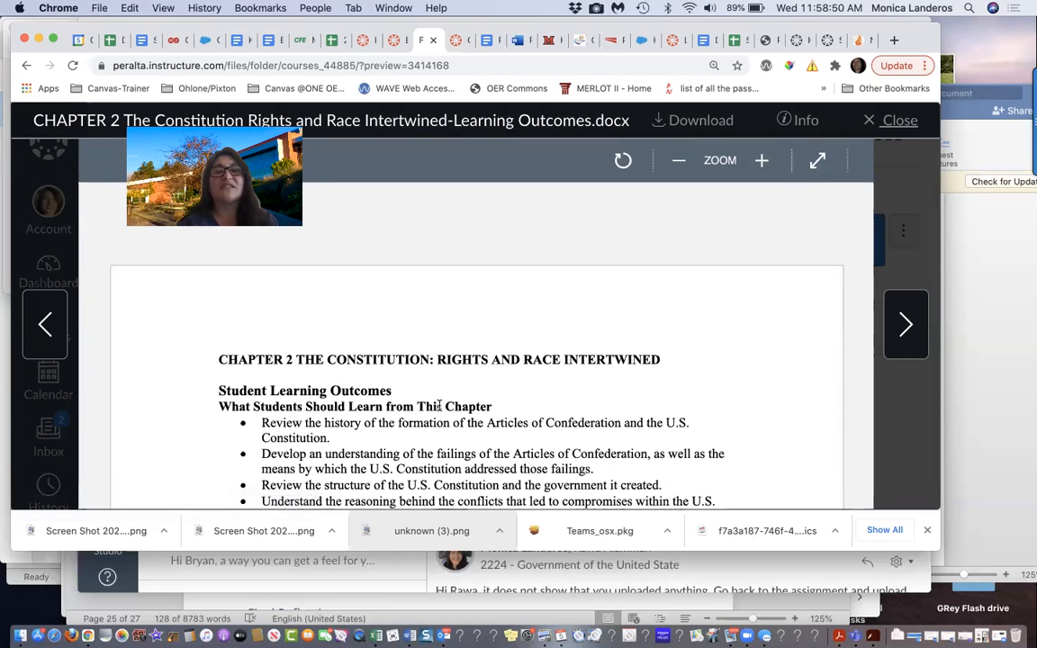
scroll(440, 407, down, 5)
scroll(437, 402, up, 4)
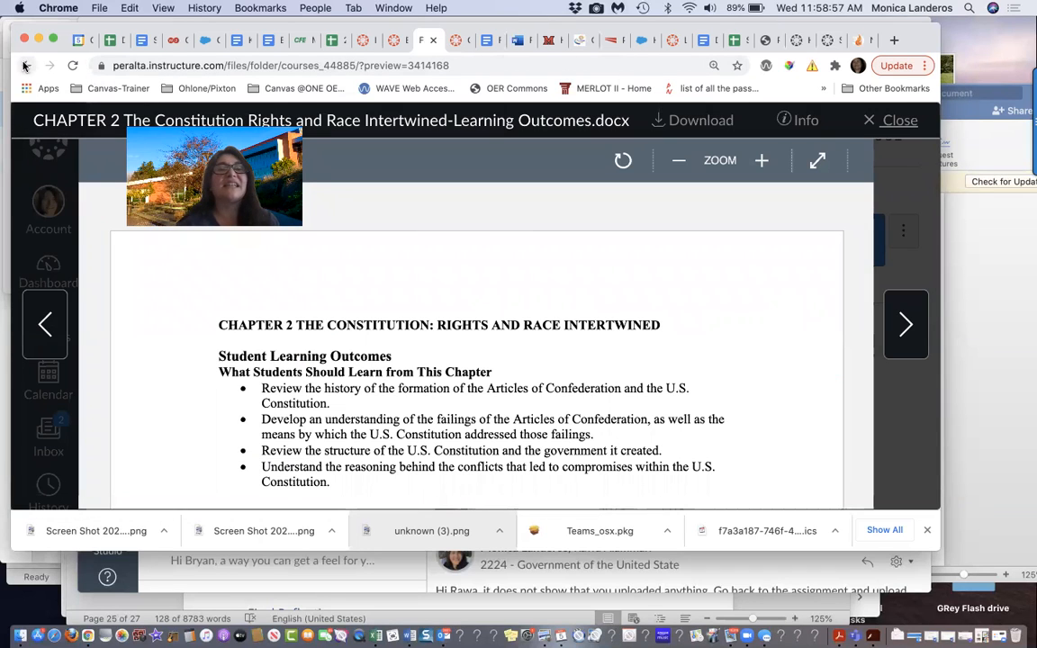
click(890, 122)
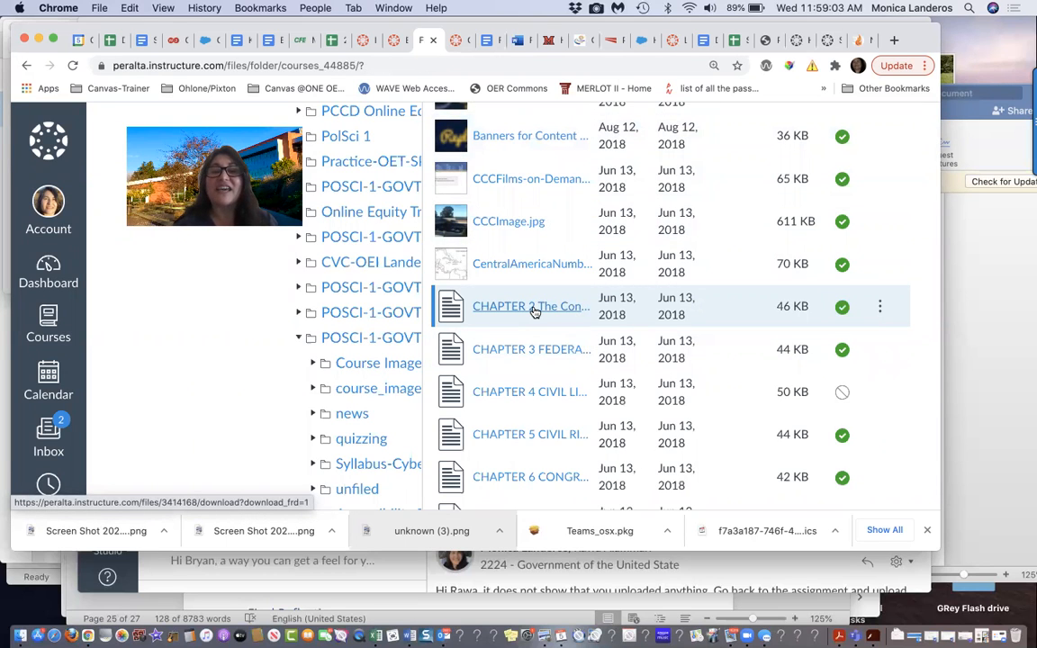
Step: Try to select the chapter documents from CHAPTER 2 through CHAPTER 16, closing the preview that opens
scroll(535, 317, down, 2)
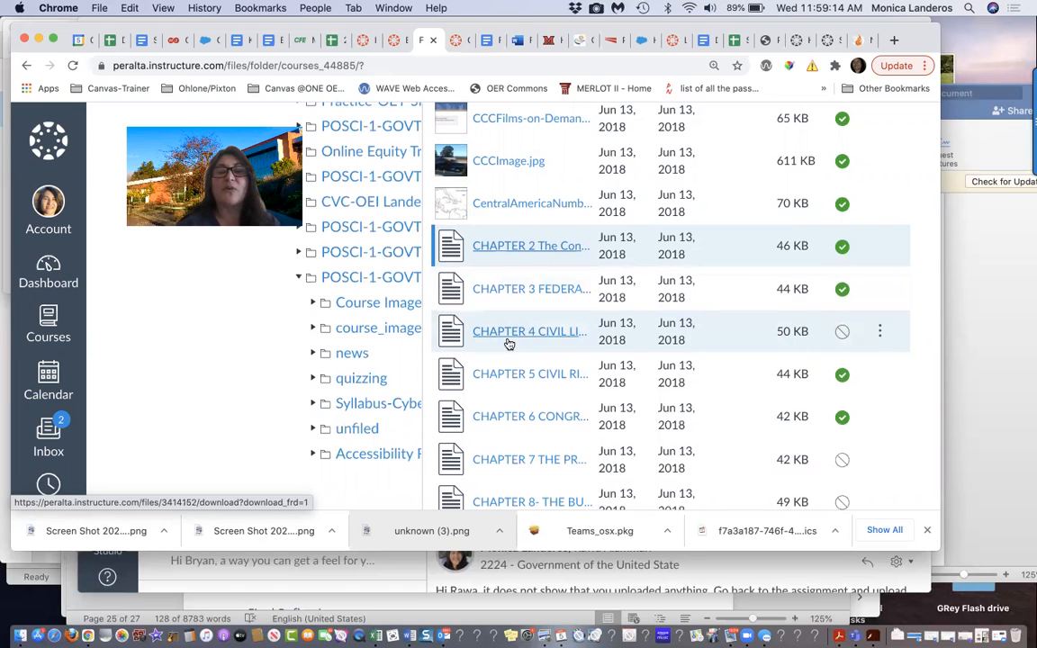
scroll(510, 341, down, 4)
scroll(510, 344, down, 6)
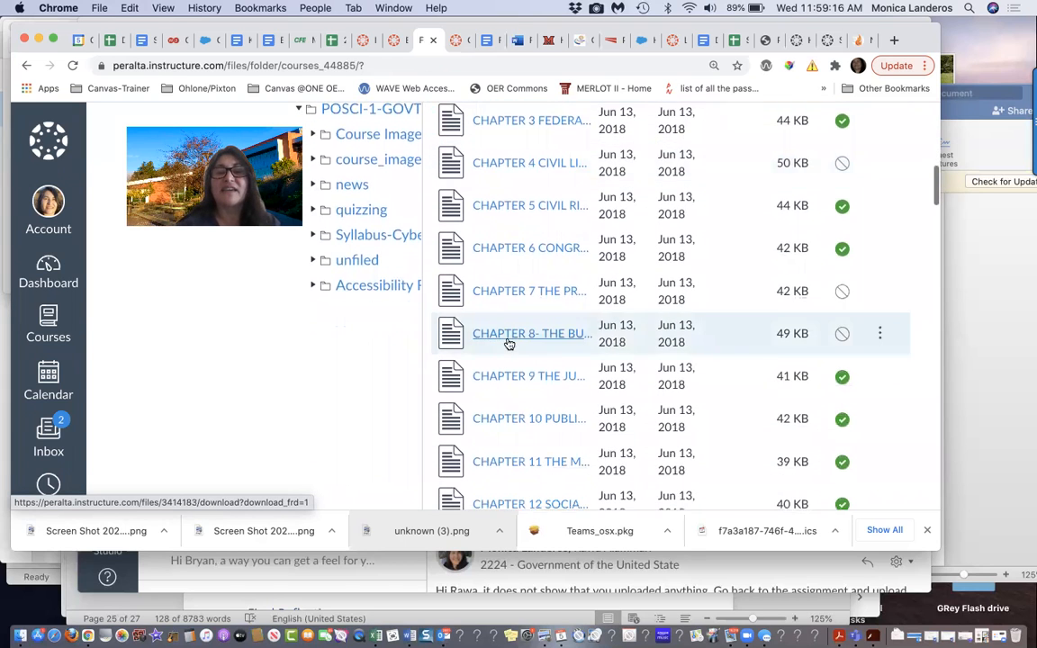
scroll(509, 342, down, 1)
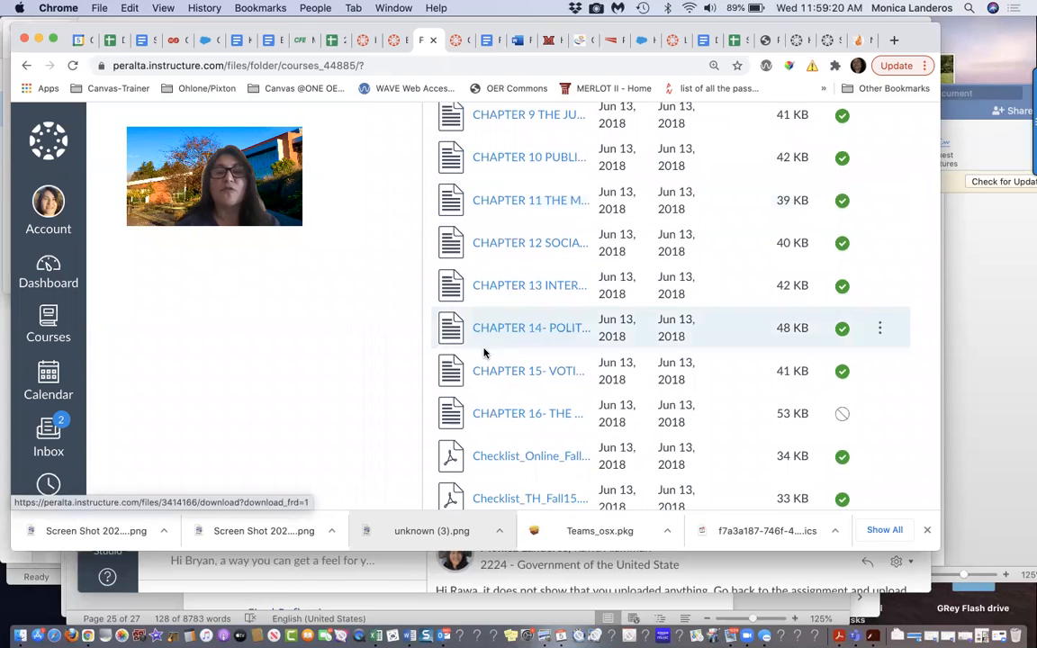
click(451, 415)
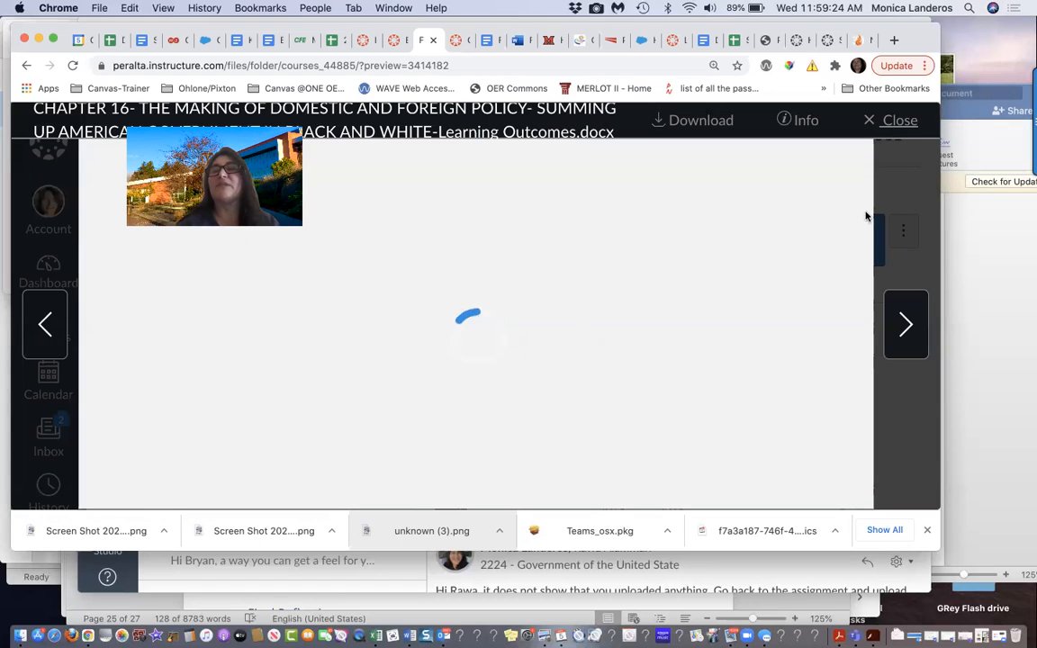
click(901, 121)
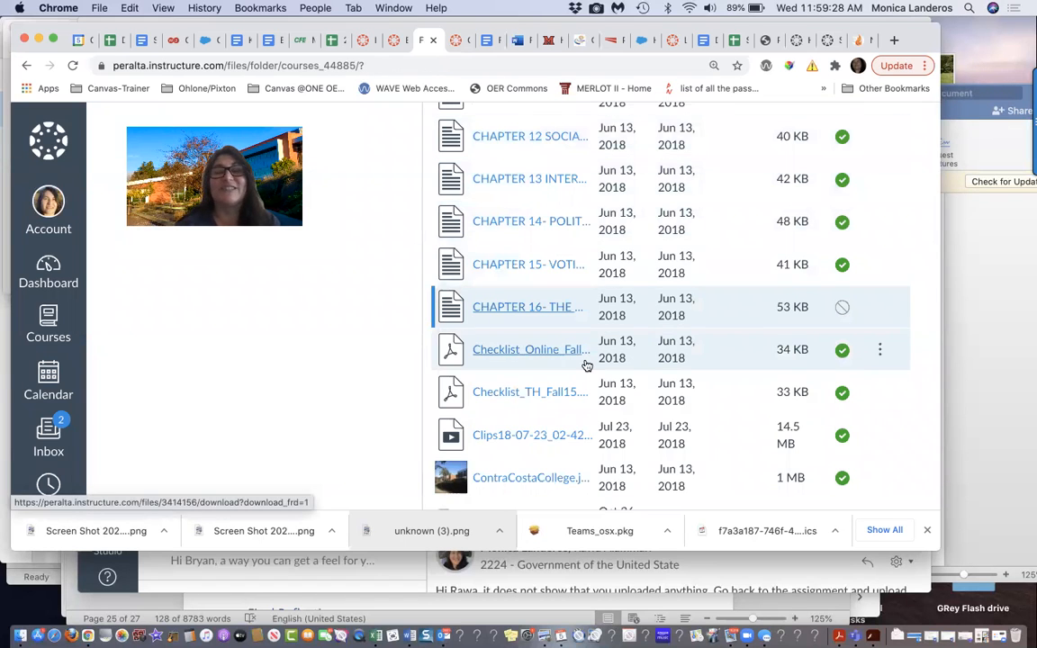
Step: Try to select the CHAPTER 2, CHAPTER 3 and CHAPTER 4 documents together, closing any previews that open
scroll(587, 365, up, 2)
scroll(587, 365, up, 5)
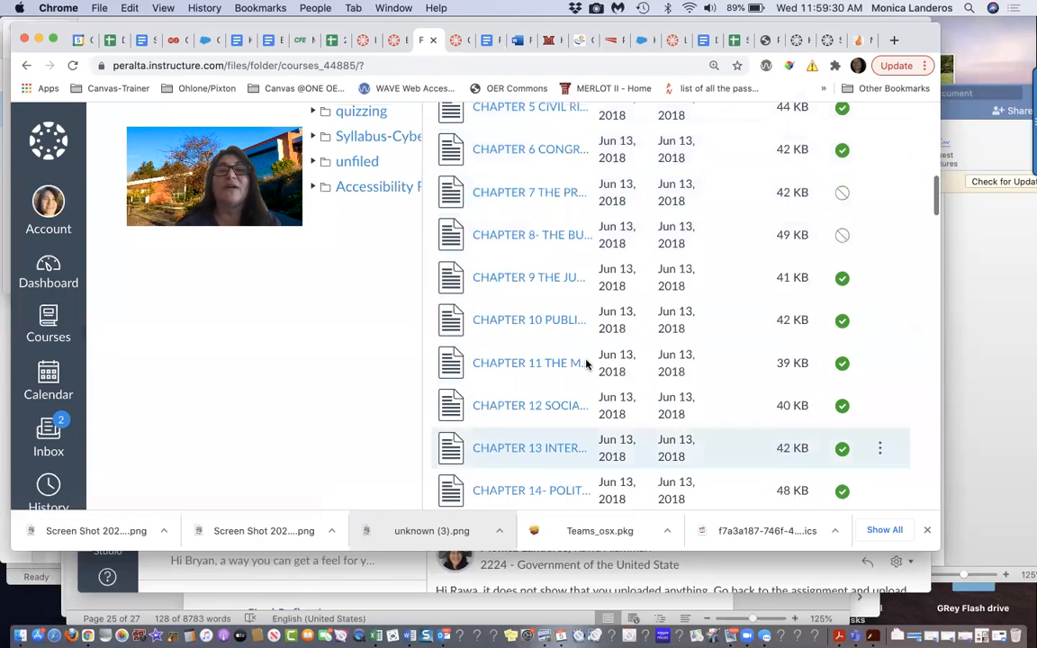
scroll(587, 364, down, 3)
scroll(586, 364, up, 7)
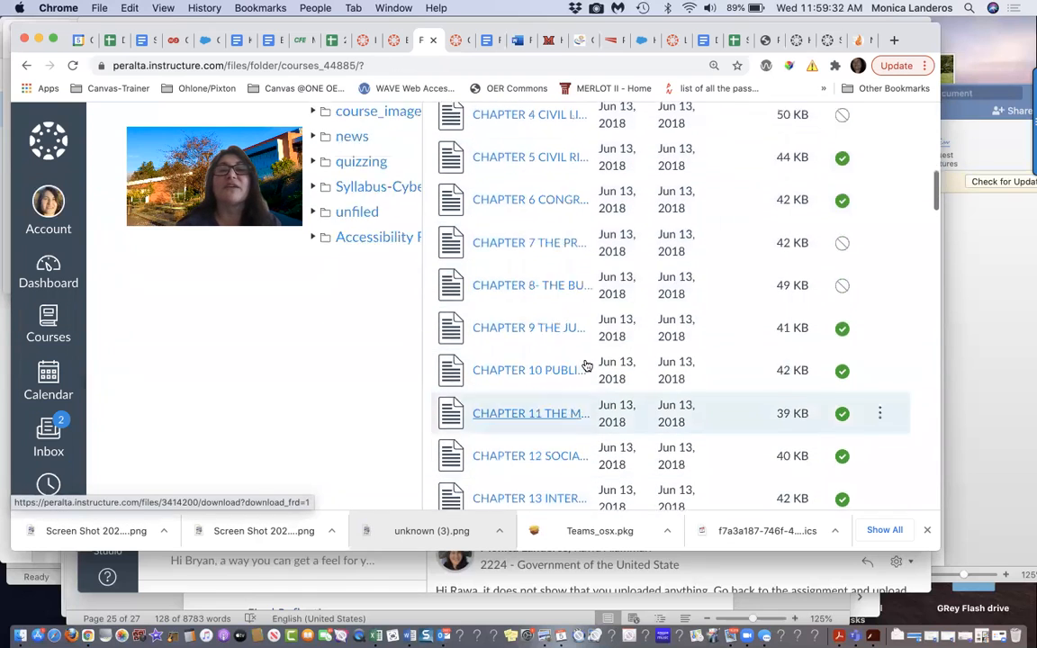
scroll(586, 366, up, 3)
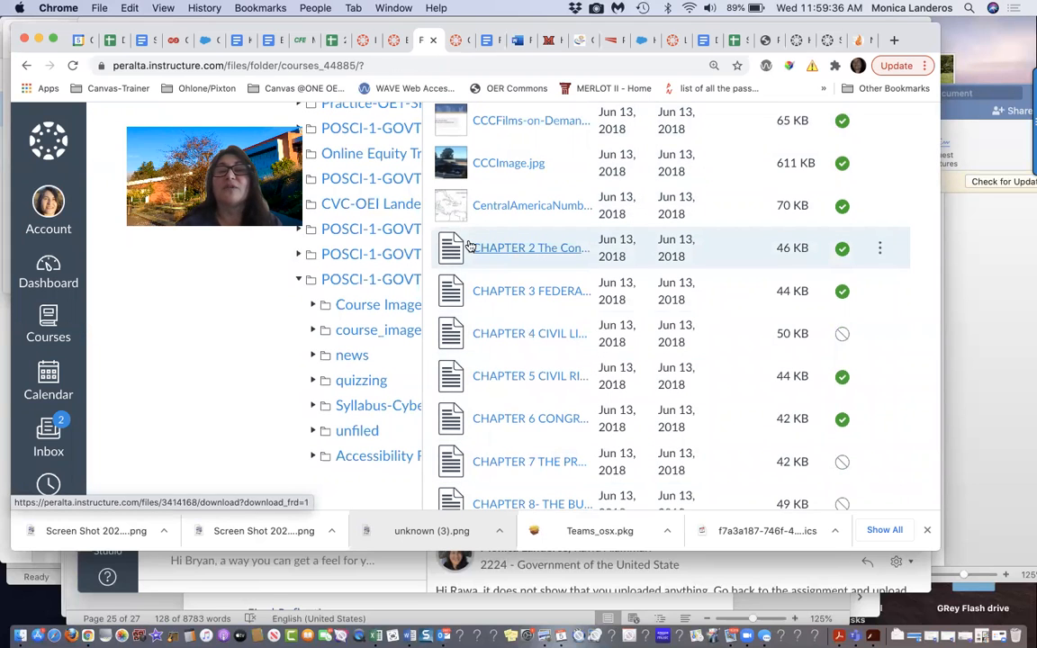
click(453, 249)
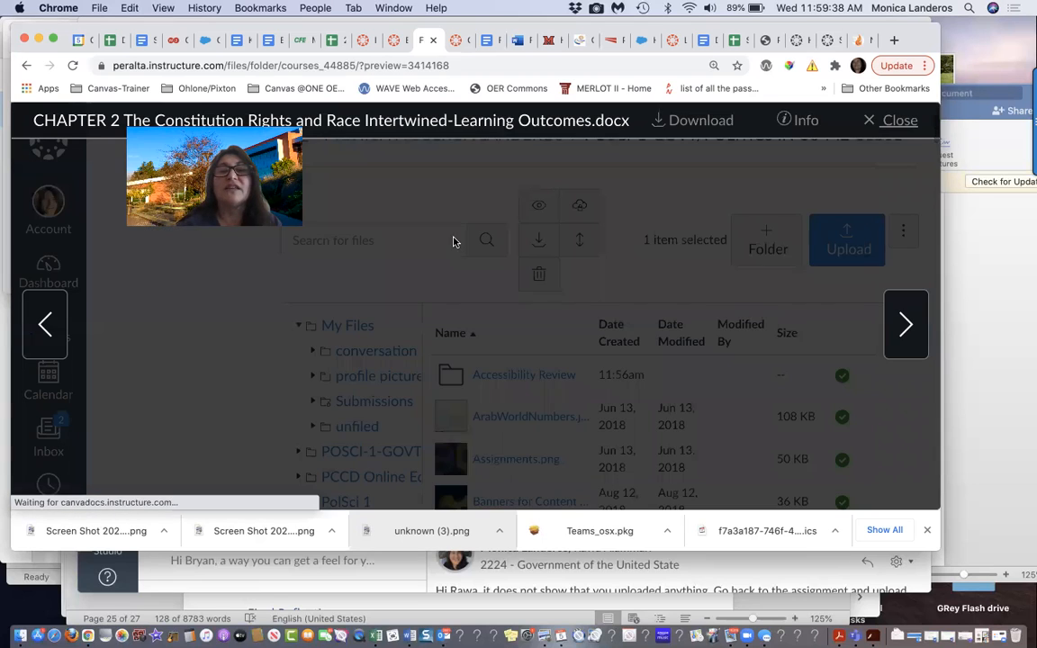
click(902, 120)
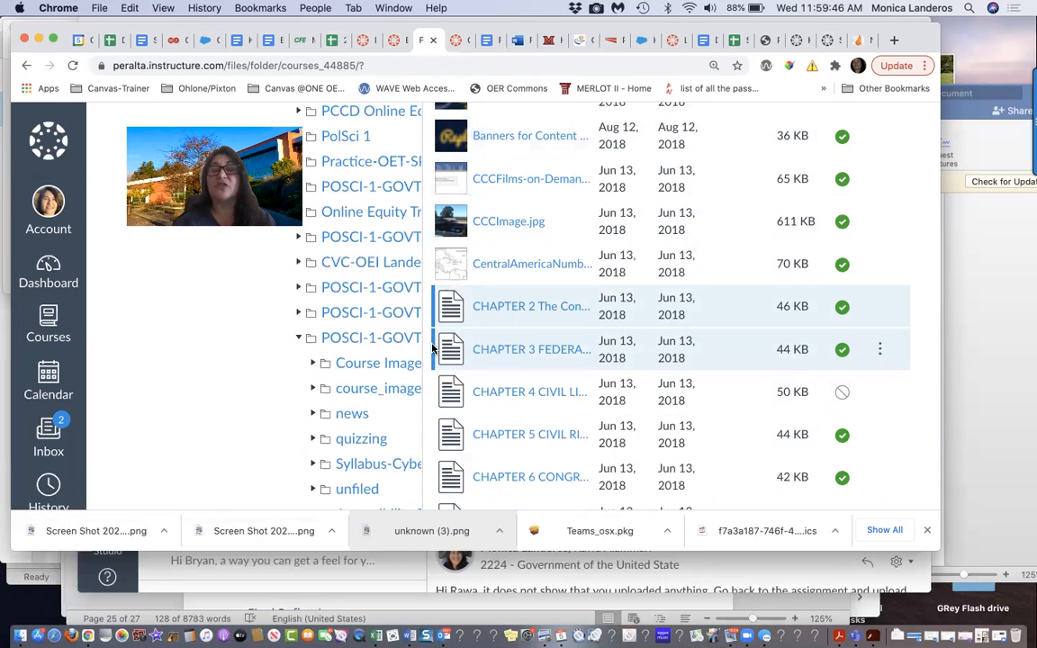
click(439, 393)
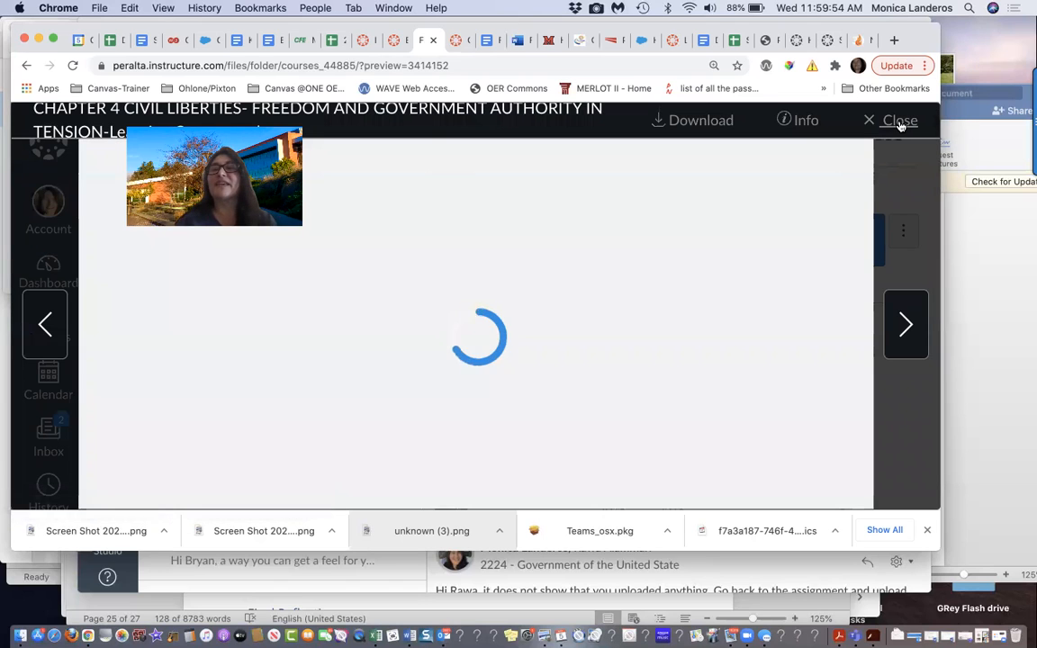
click(901, 123)
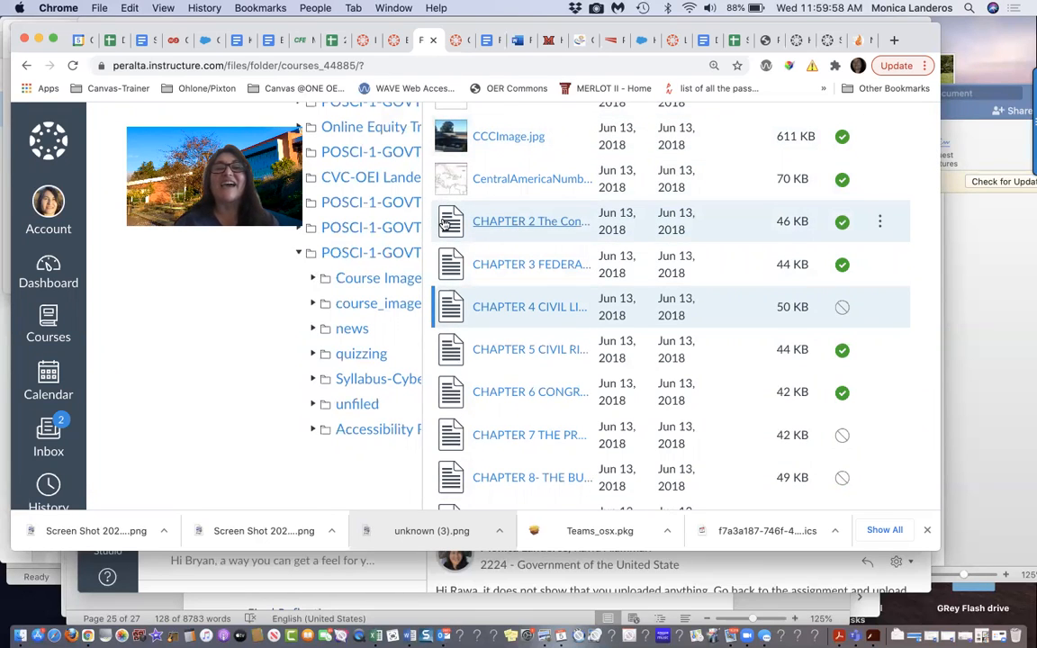
click(491, 220)
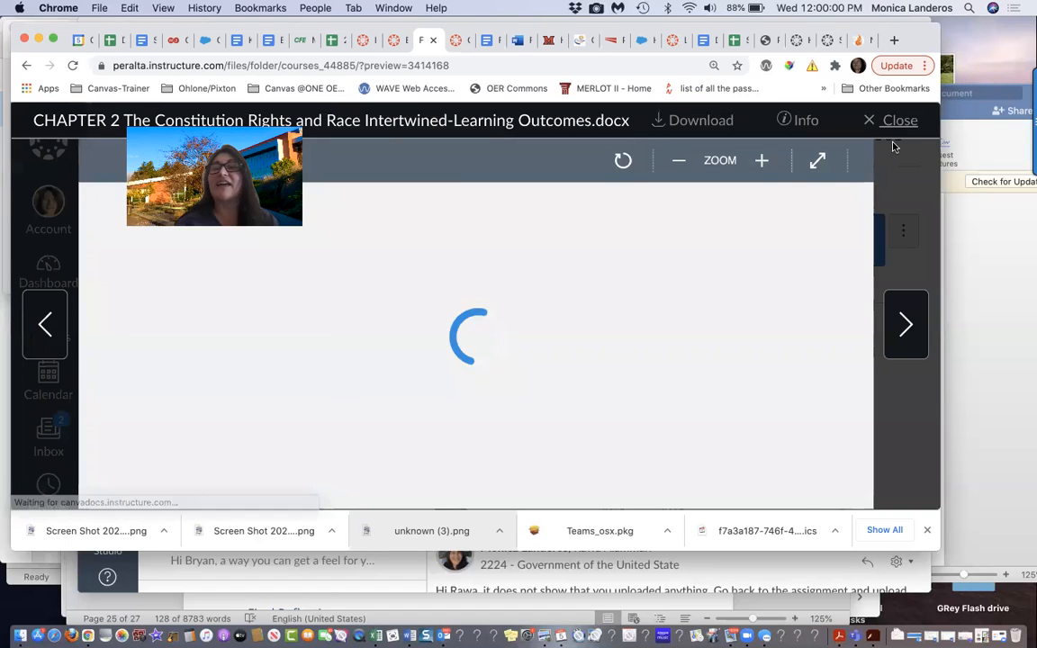
click(899, 121)
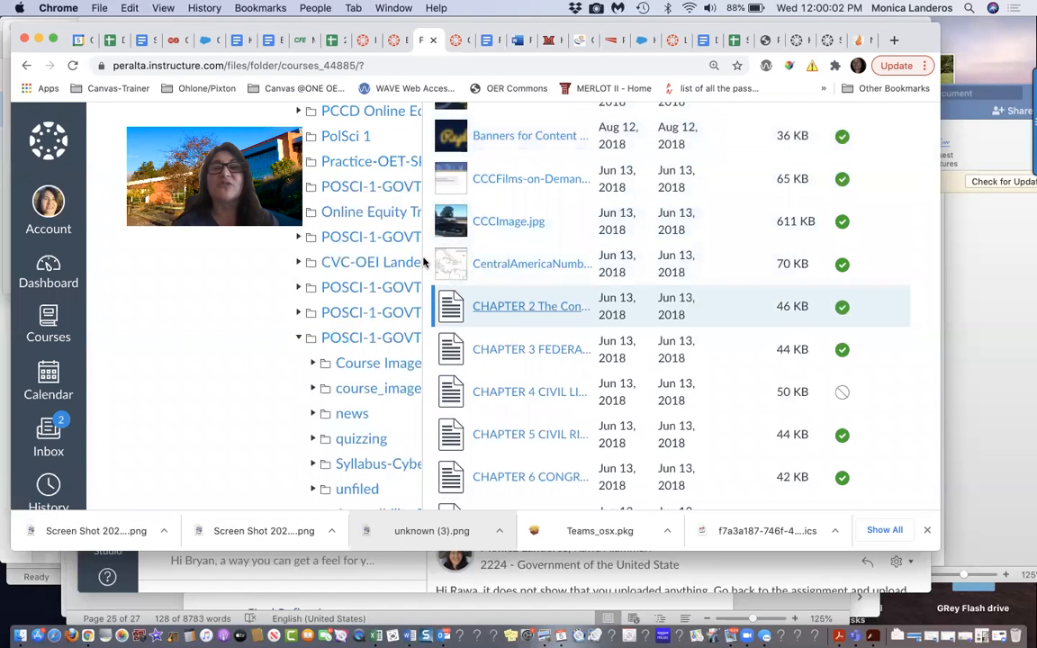
scroll(427, 289, down, 2)
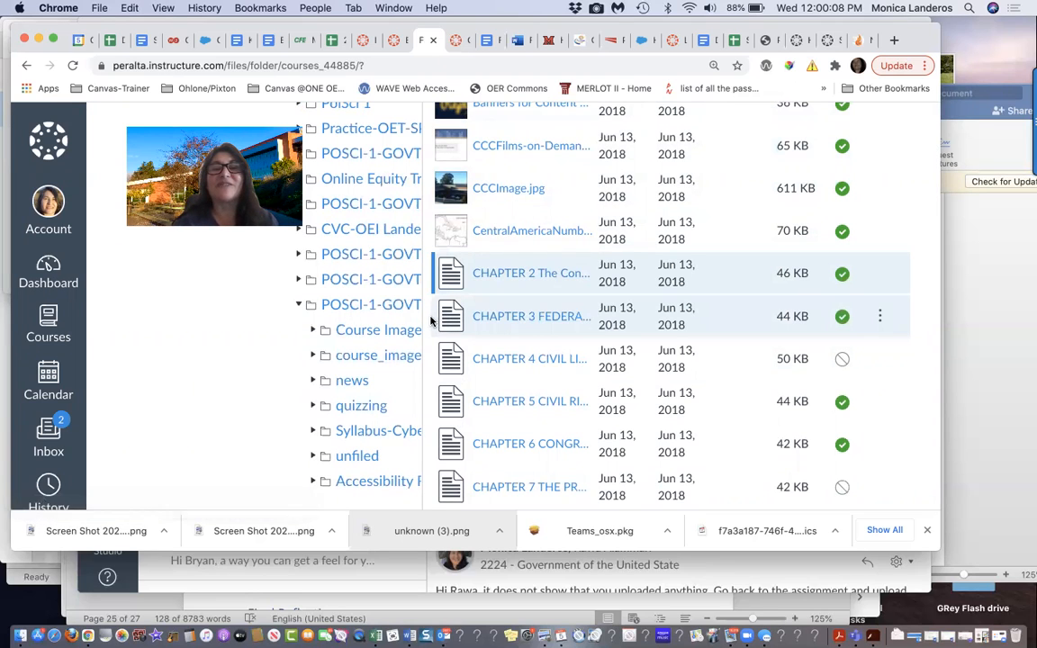
Step: Move the CHAPTER 3 FEDERALISM Learning Outcomes document into the Accessibility Review folder of the POSCI-1-GOVT/POLITICS IN US-M2-30561 course
click(882, 318)
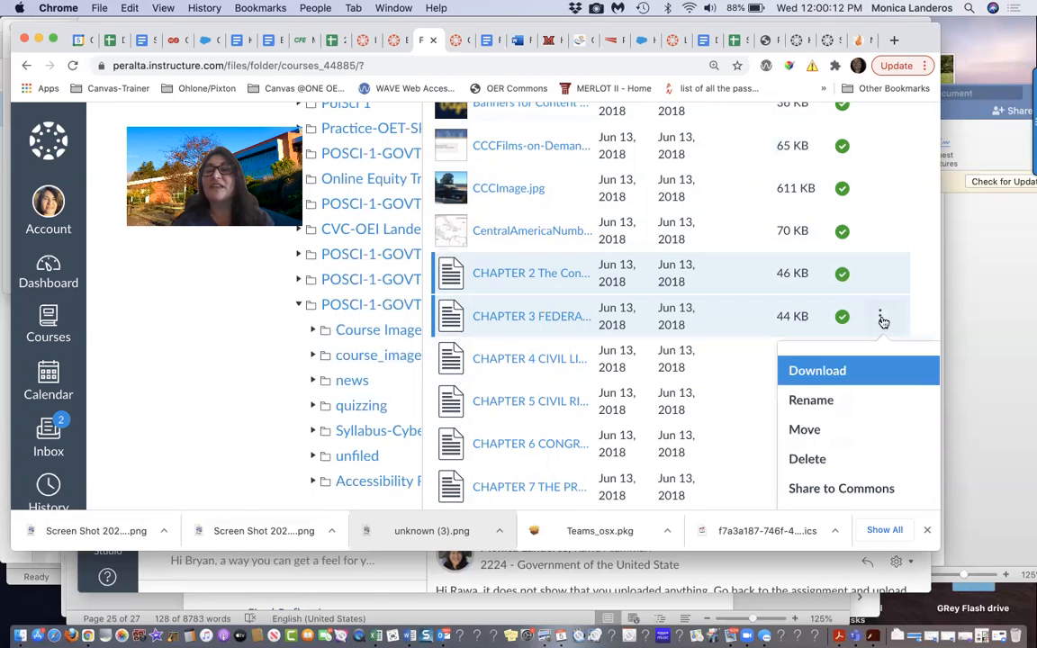
click(823, 429)
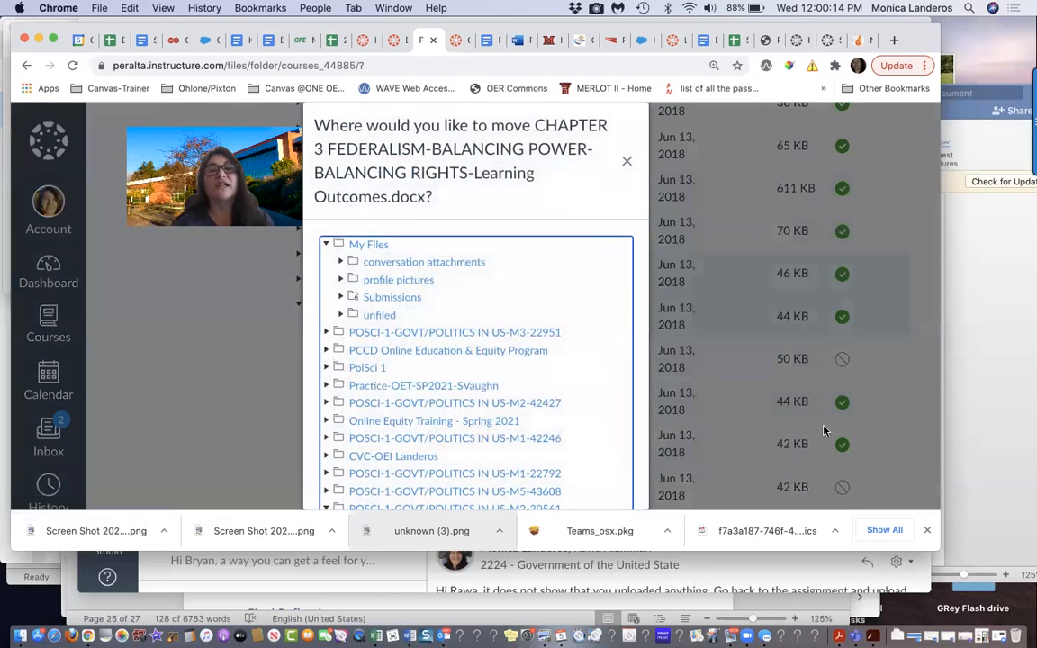
scroll(472, 350, down, 3)
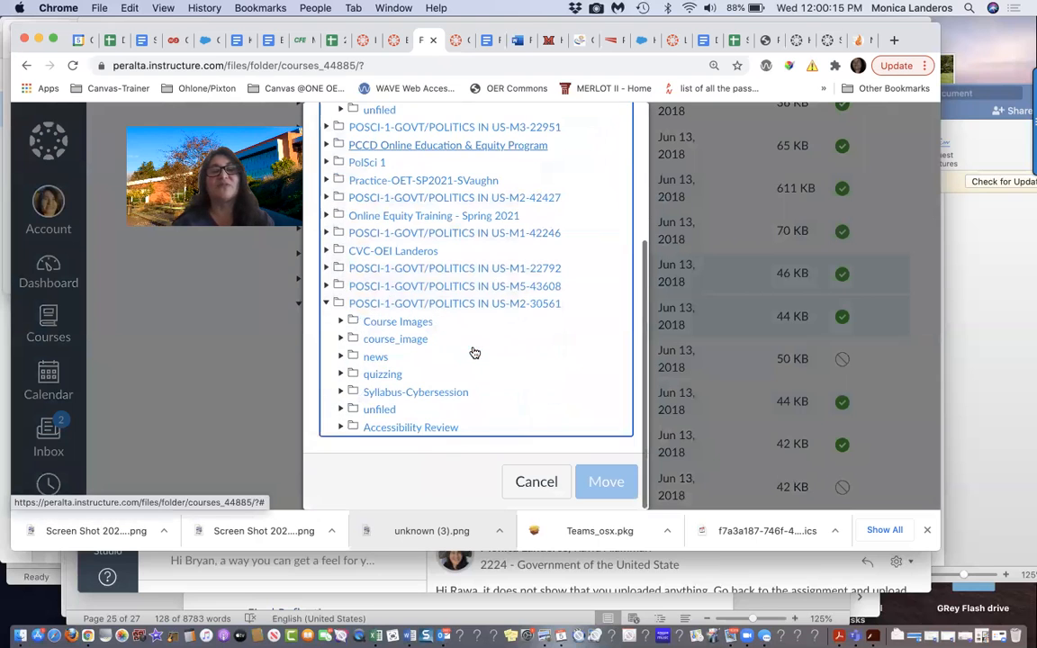
click(371, 429)
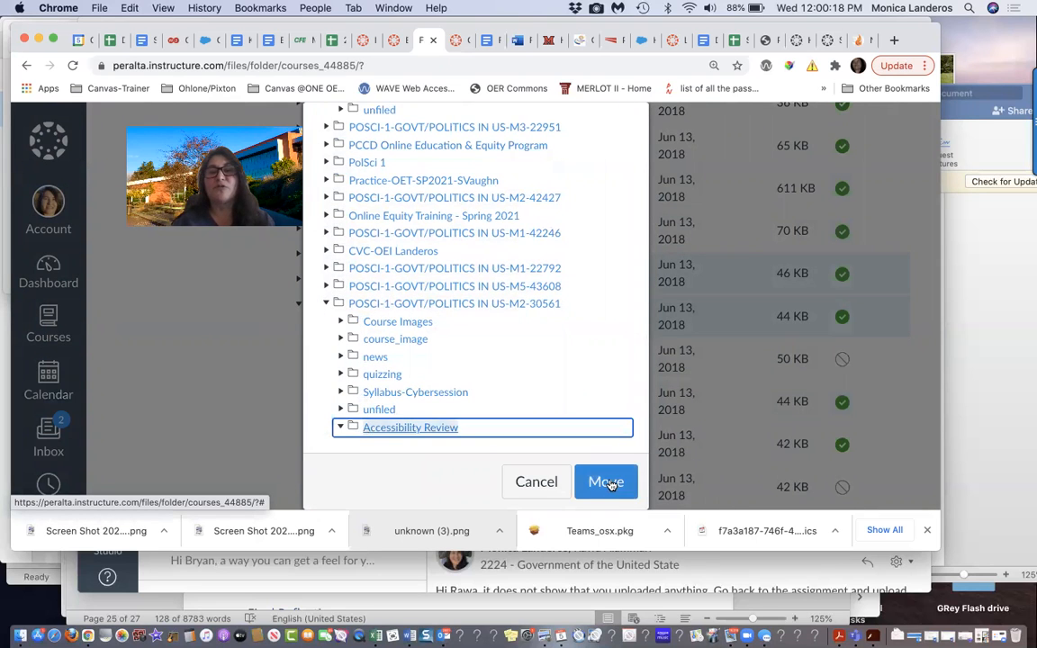
click(608, 483)
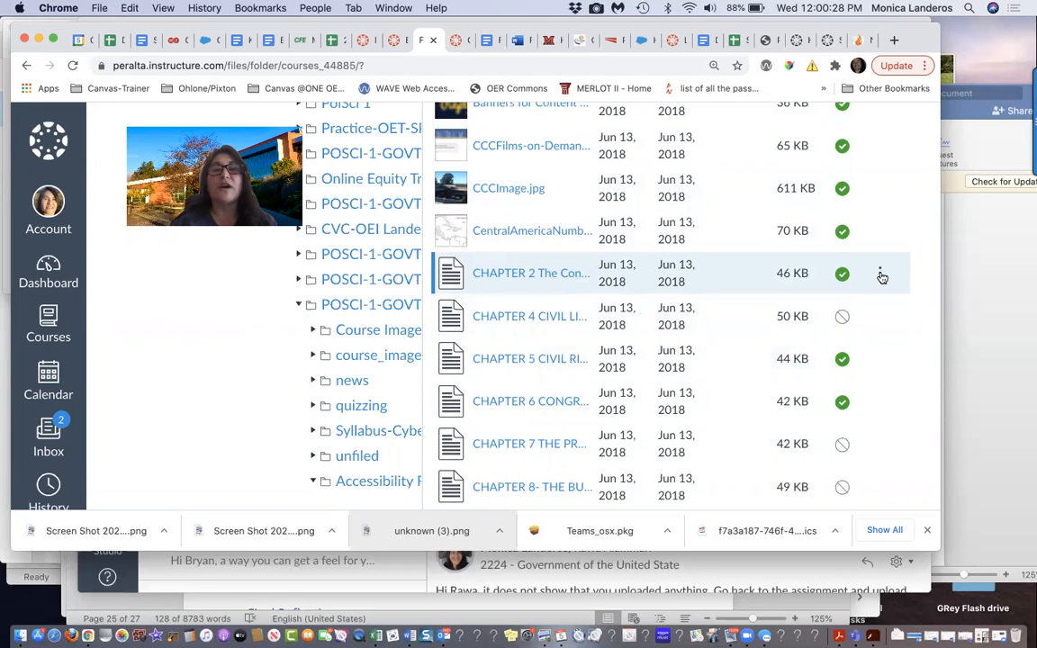
Step: Move the CHAPTER 2 The Constitution Learning Outcomes document into the M2-30561 course's Accessibility Review folder
click(882, 274)
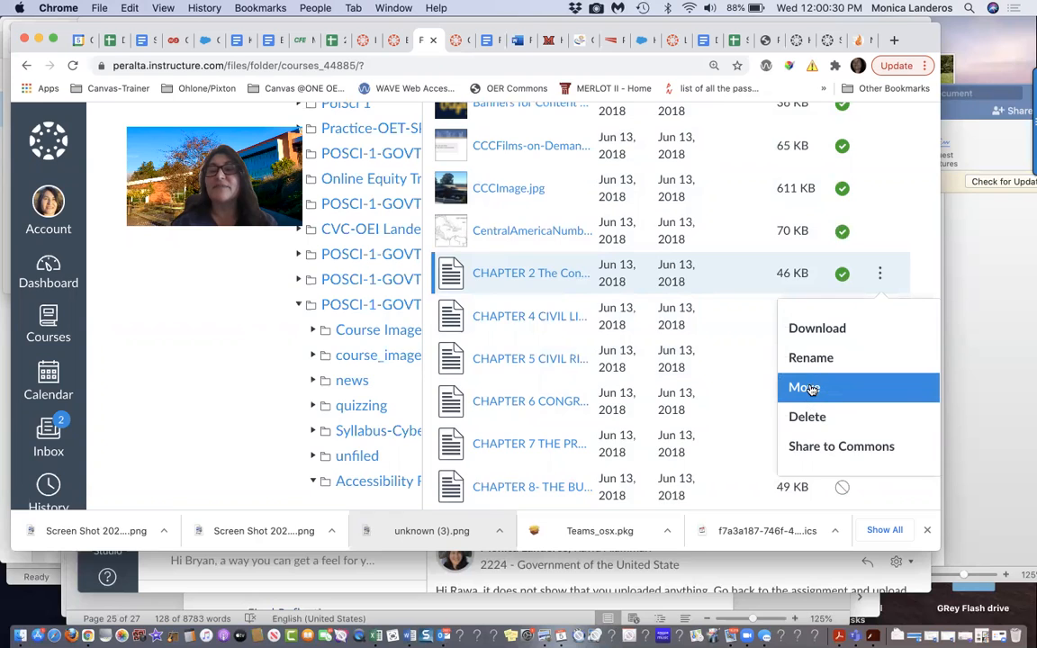
click(821, 386)
scroll(438, 428, down, 5)
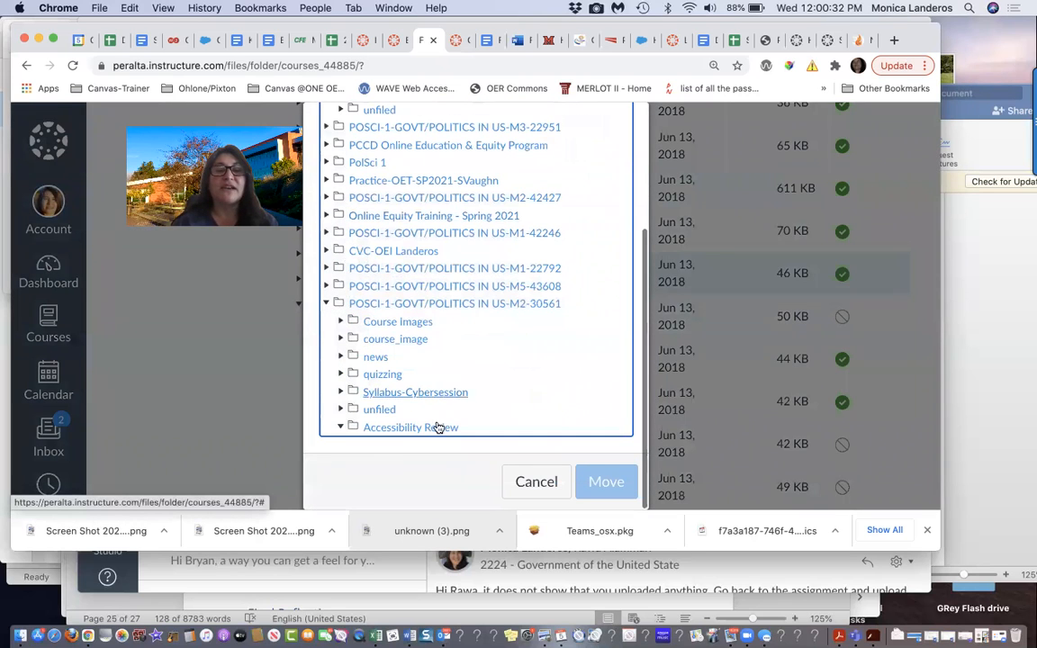
click(402, 428)
click(596, 483)
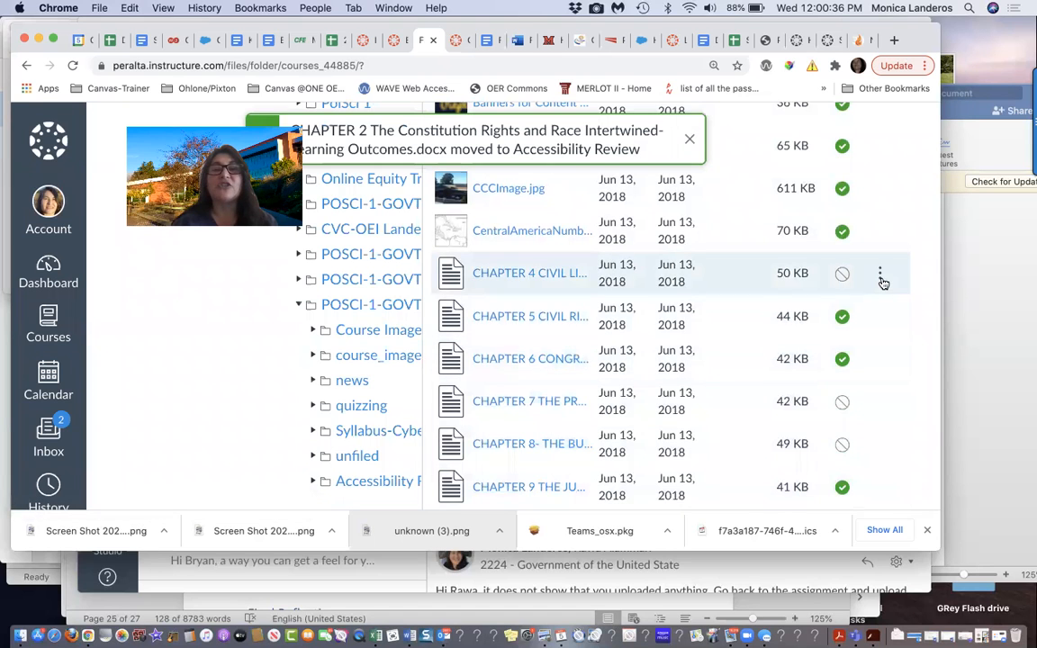
Step: Move the CHAPTER 4 document from the course files into the M2-30561 course's Accessibility Review folder
click(881, 277)
click(804, 385)
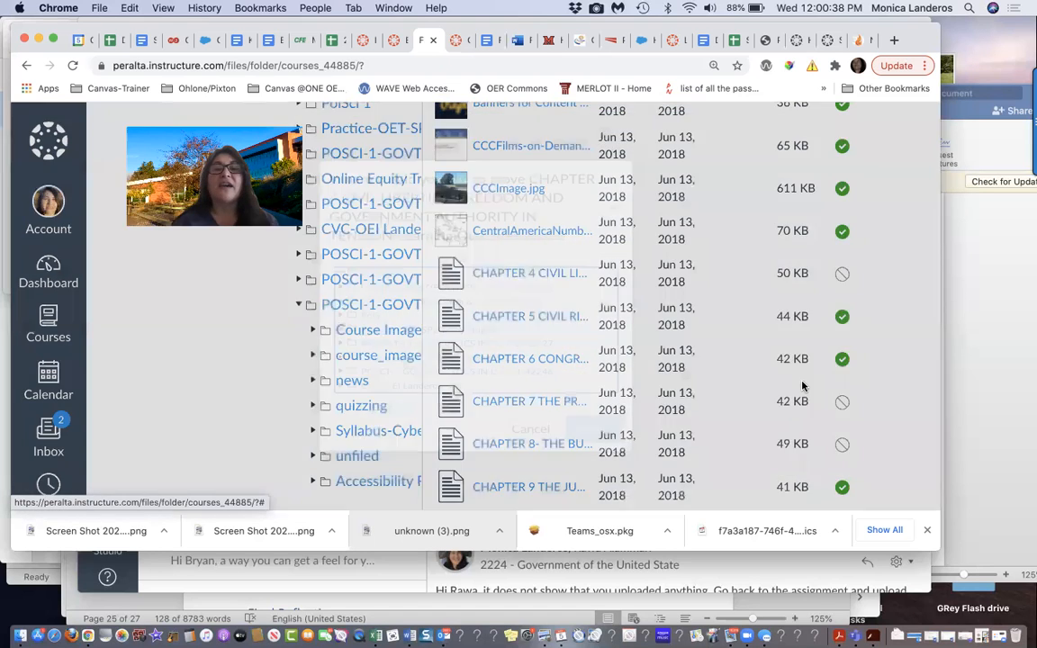
scroll(406, 424, down, 5)
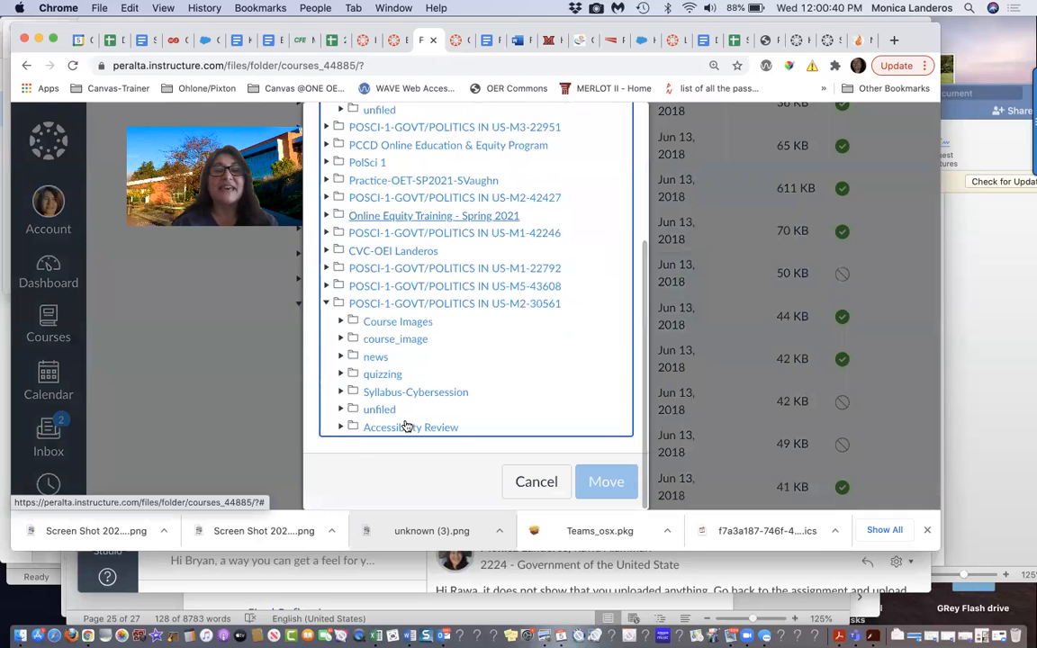
click(384, 429)
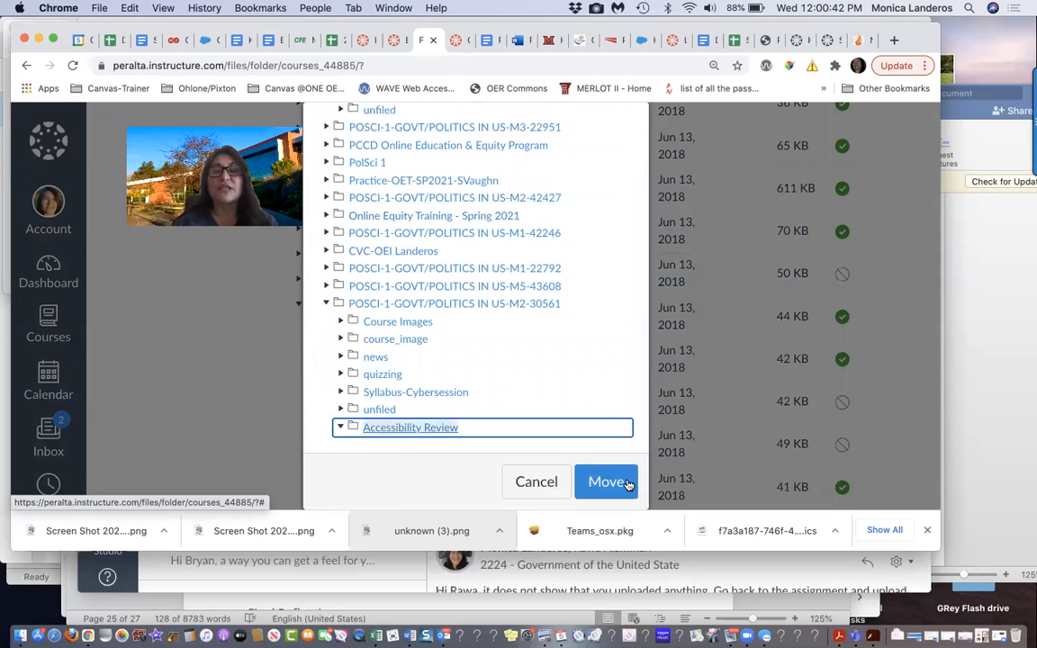
click(627, 484)
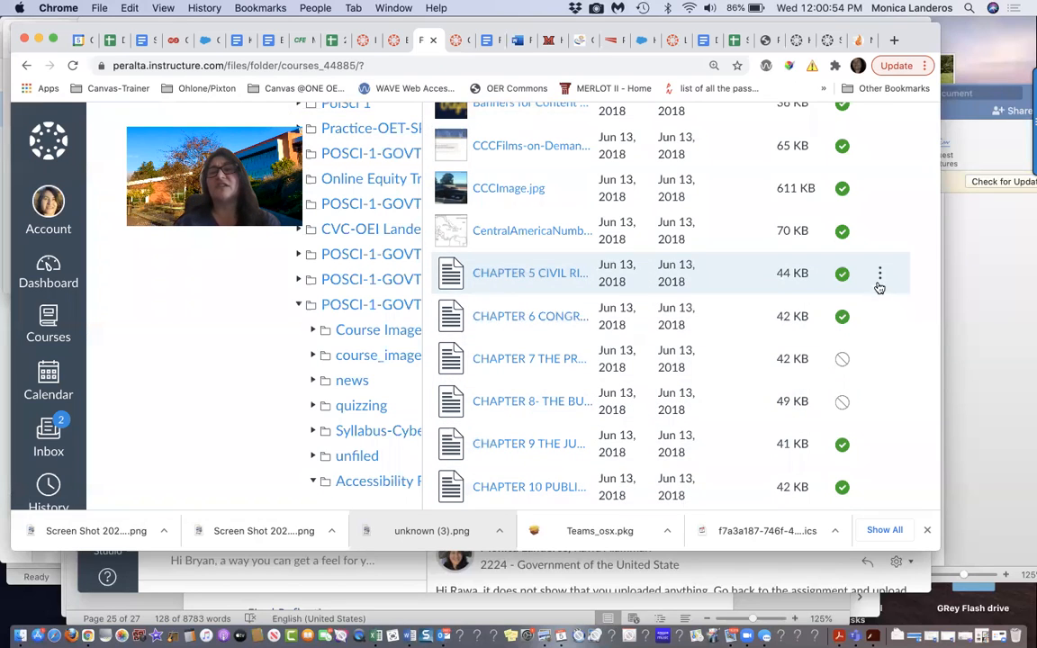
Step: Move the CHAPTER 5 CIVIL RIGHTS Learning Outcomes document into the M2-30561 course's Accessibility Review folder
click(879, 275)
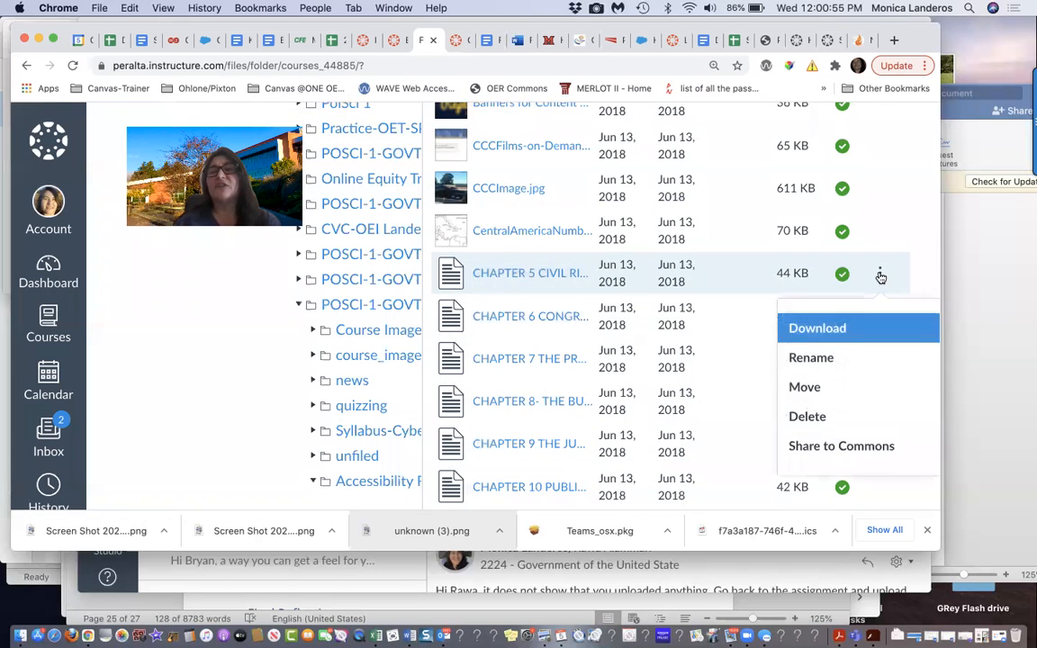
click(815, 389)
scroll(528, 348, down, 3)
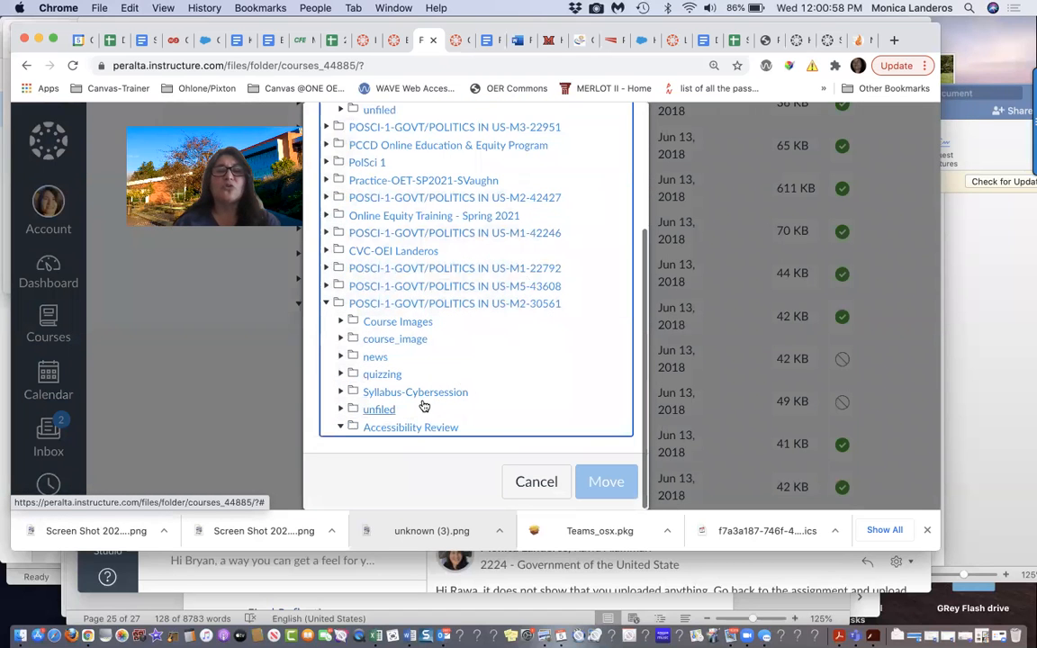
click(412, 428)
click(606, 482)
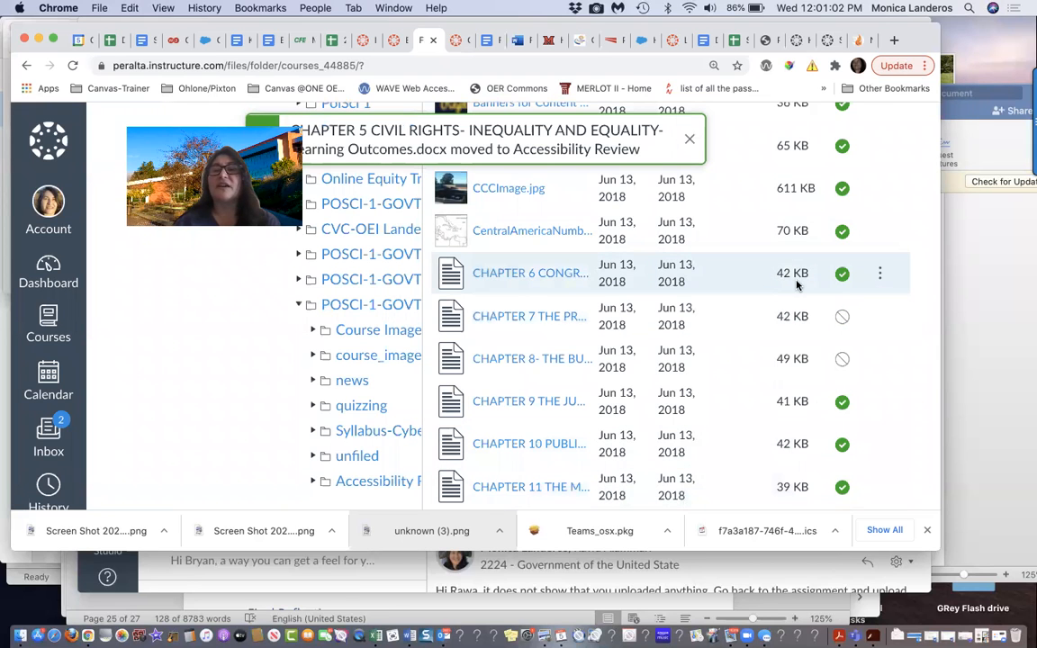
Step: Move the CHAPTER 6 CONGRESS Learning Outcomes document into the M2-30561 course's Accessibility Review folder
click(883, 275)
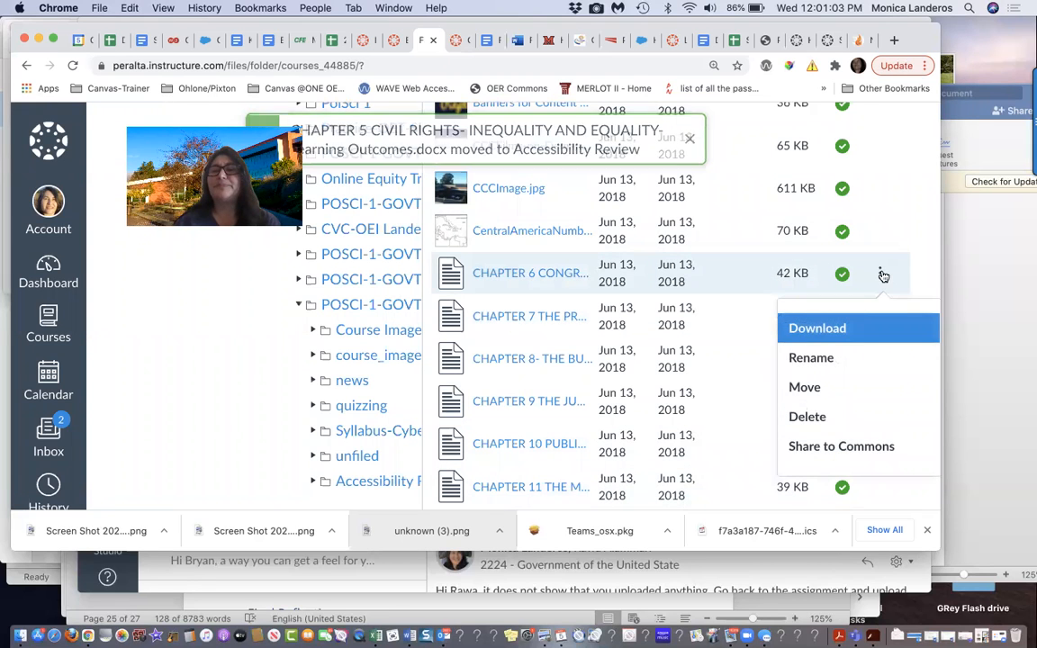
click(845, 387)
scroll(549, 367, down, 5)
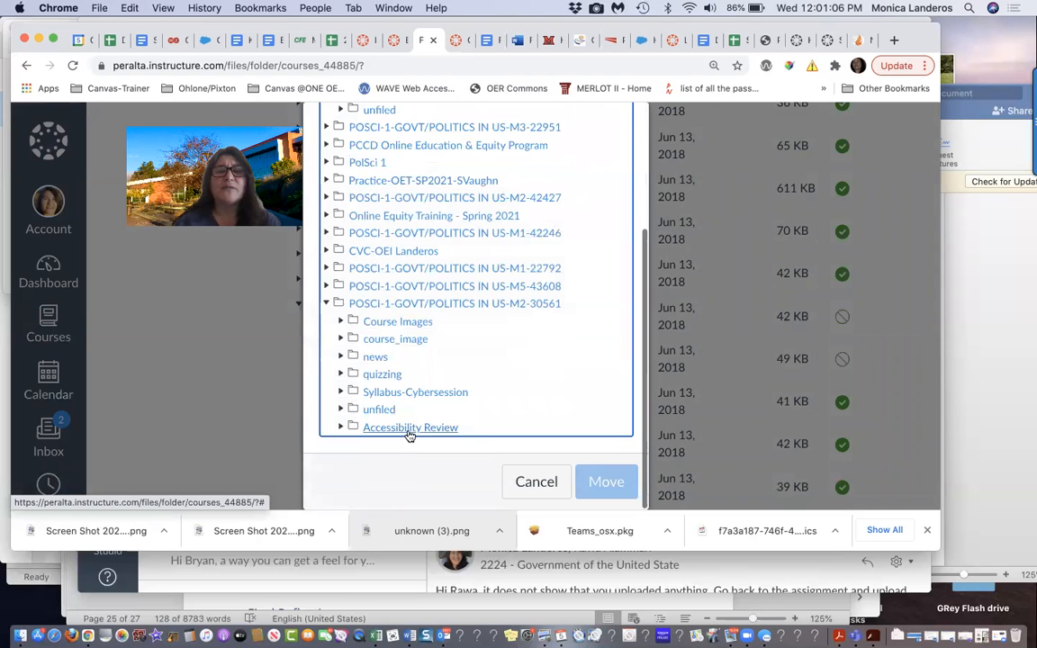
click(410, 428)
click(598, 483)
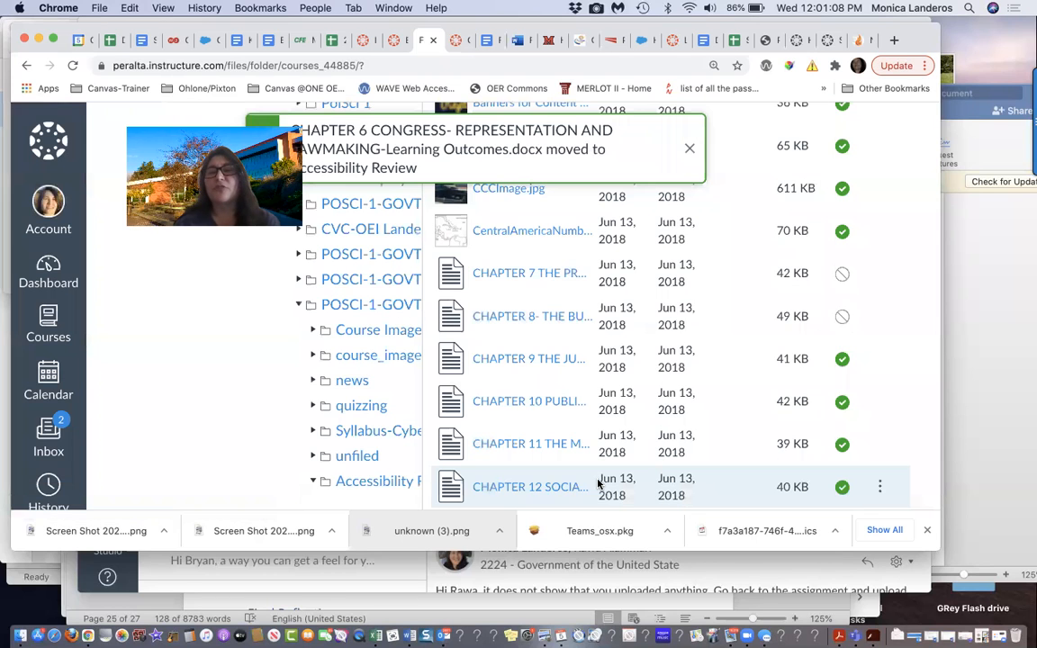
Step: Move the CHAPTER 7 THE PRESIDENCY Learning Outcomes document into the M2-30561 course's Accessibility Review folder
click(883, 277)
click(829, 396)
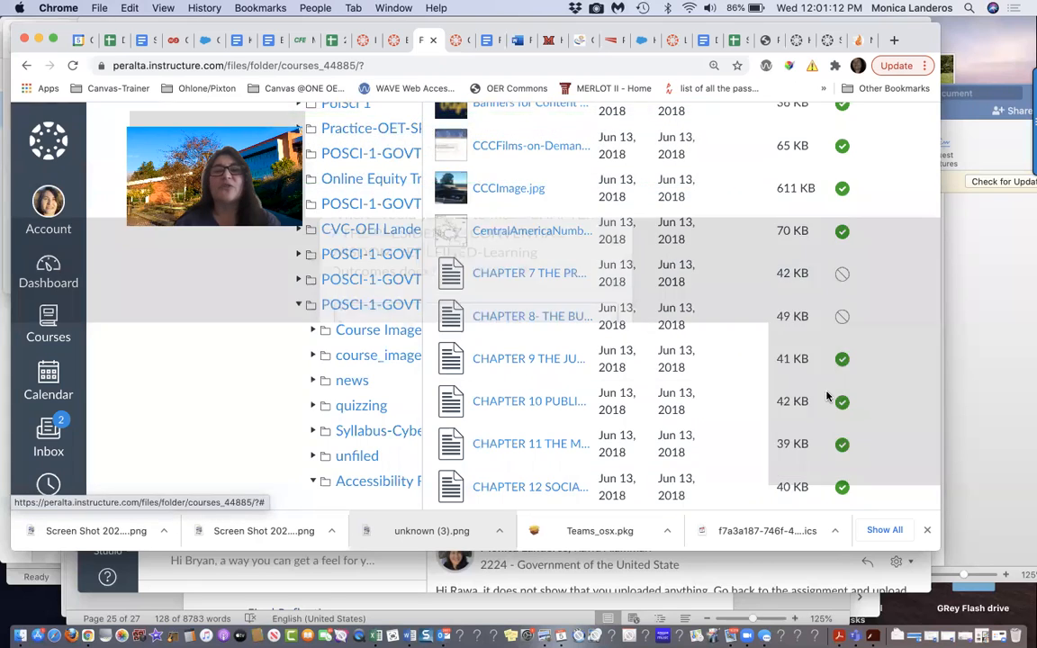
scroll(530, 335, down, 5)
click(401, 427)
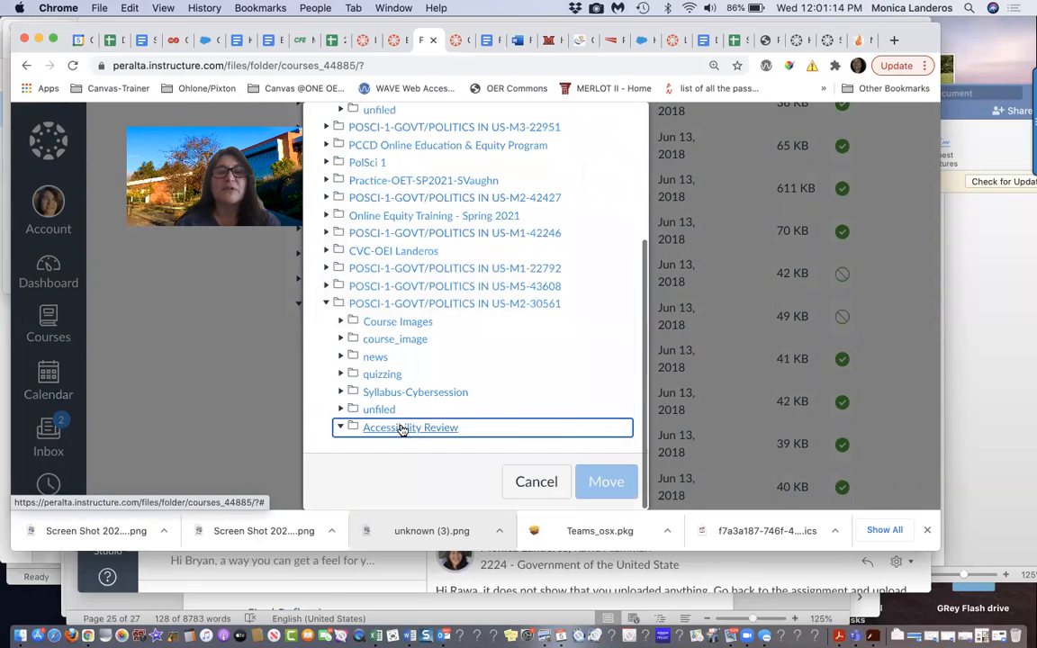
click(605, 482)
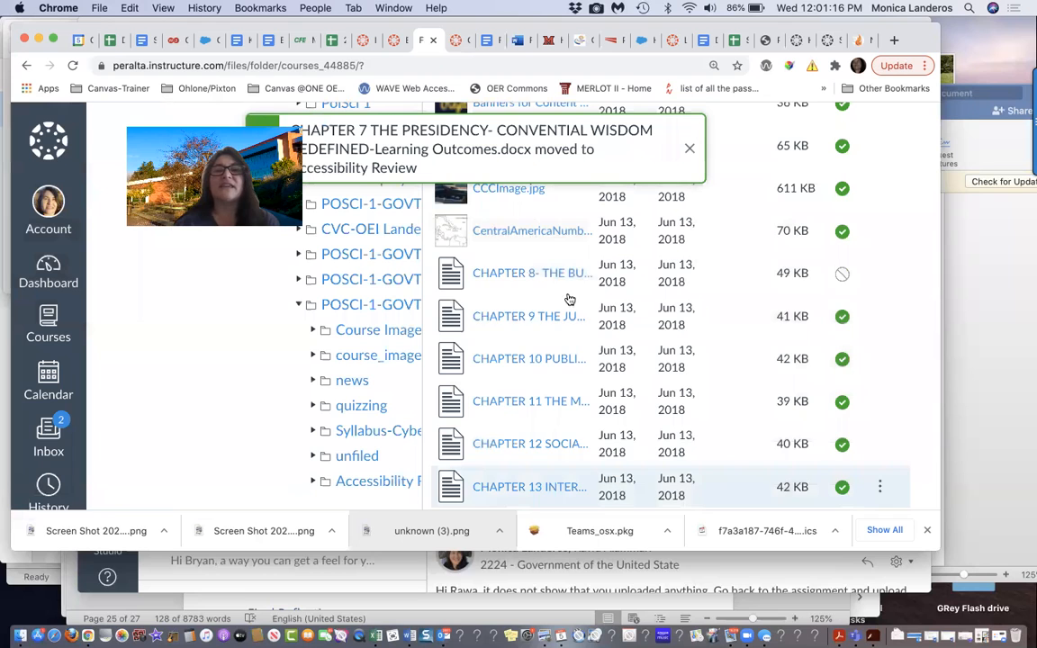
Step: Move the CHAPTER 8 THE BUREAUCRACY Learning Outcomes document into the M2-30561 course's Accessibility Review folder
click(890, 274)
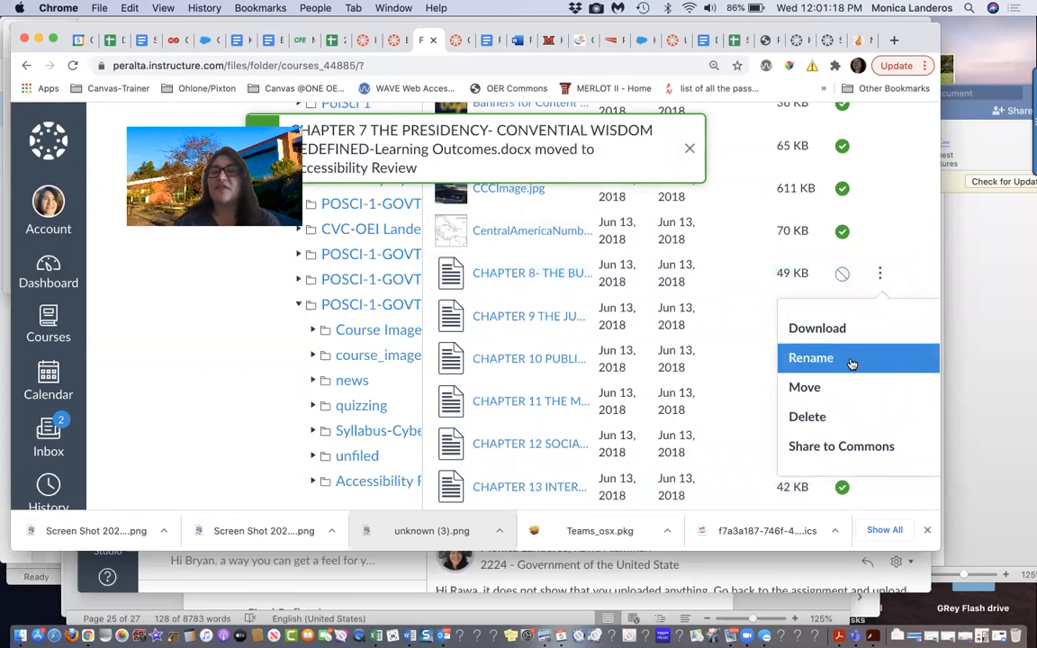
click(833, 387)
scroll(514, 347, down, 6)
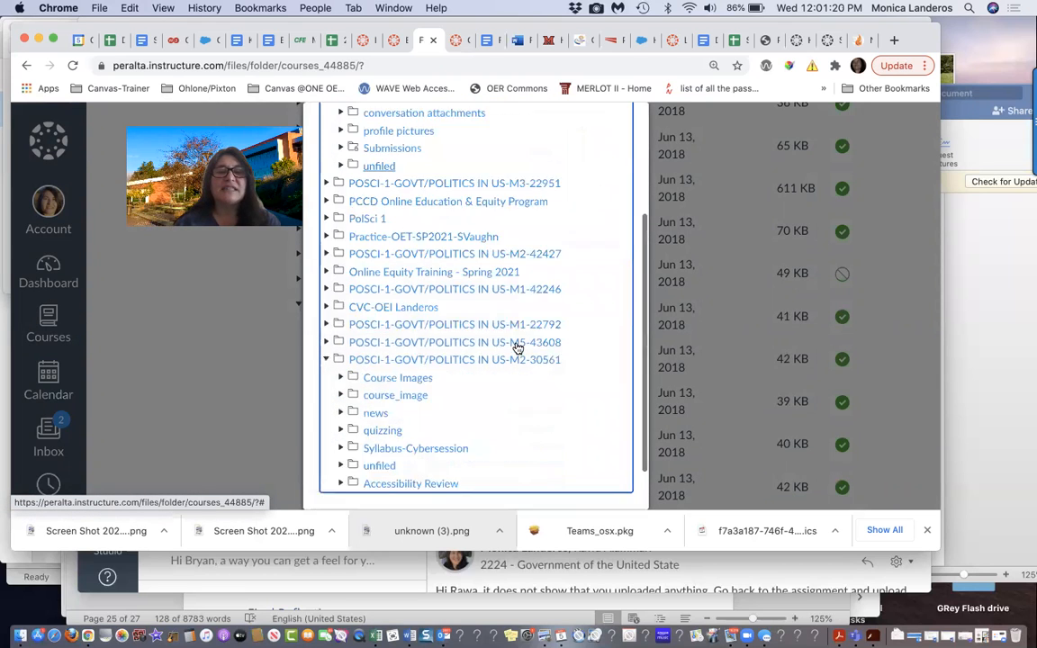
click(417, 428)
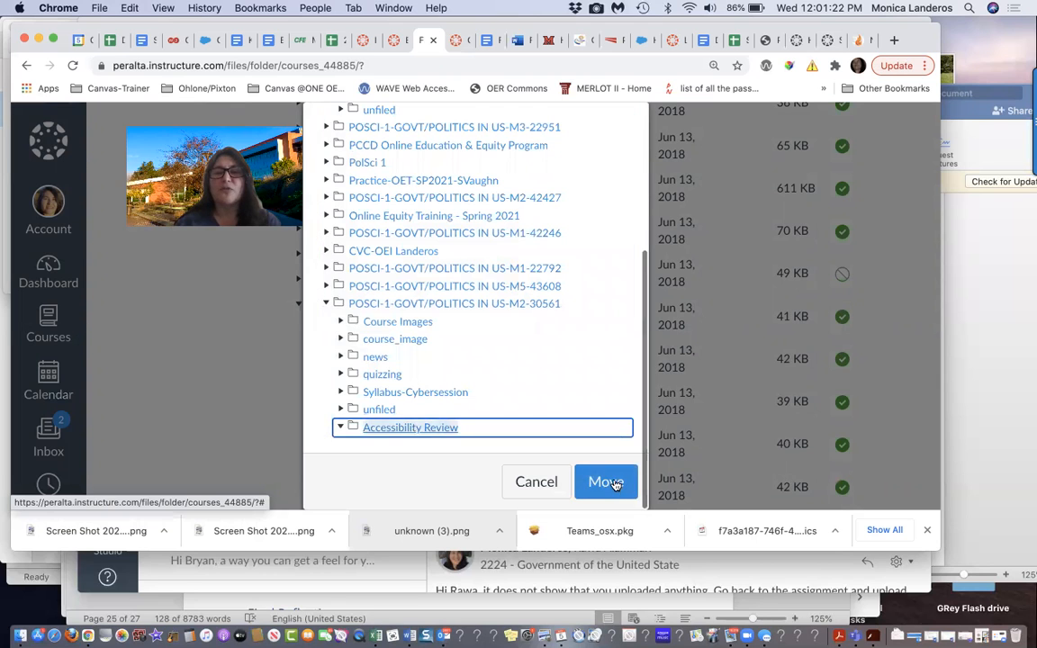
click(606, 483)
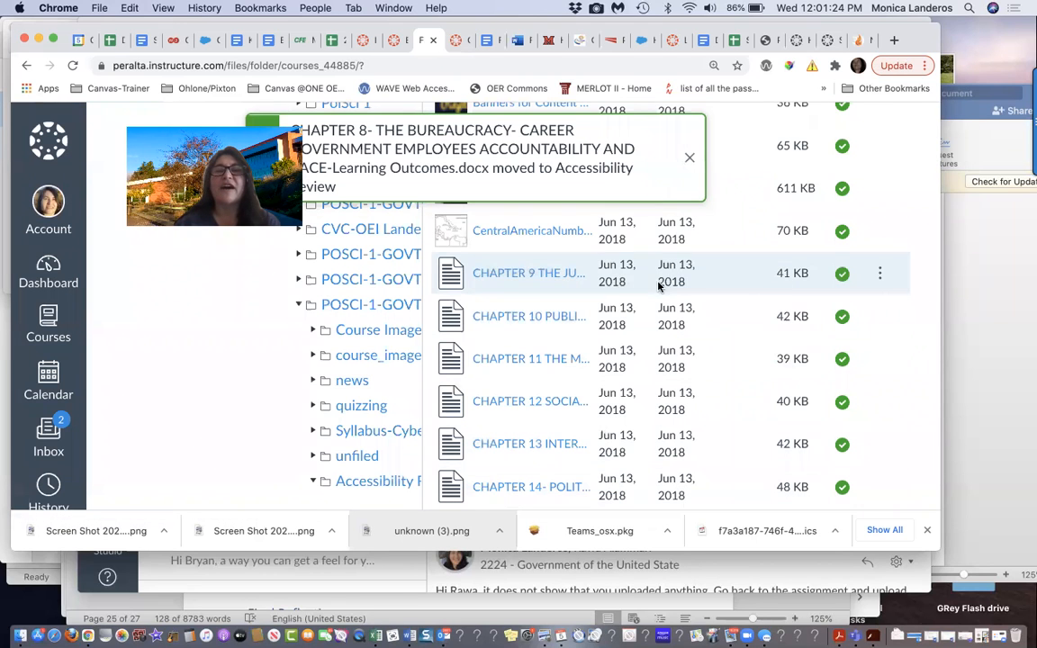
Step: Move the CHAPTER 9 THE JUDICIARY Learning Outcomes document into the M2-30561 course's Accessibility Review folder
click(880, 277)
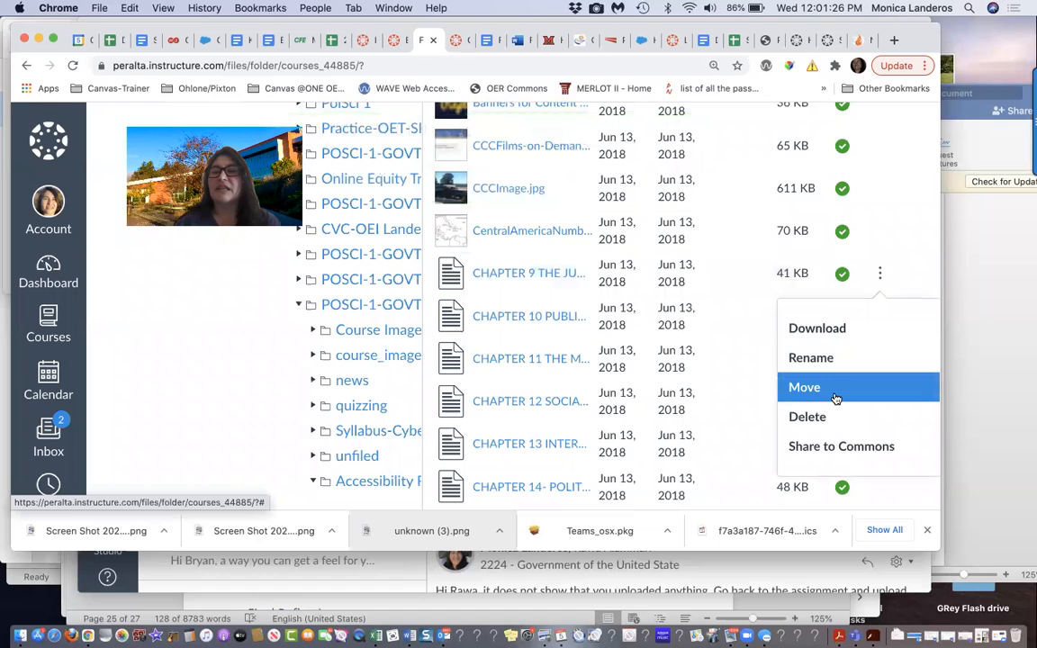
click(804, 387)
scroll(522, 403, down, 5)
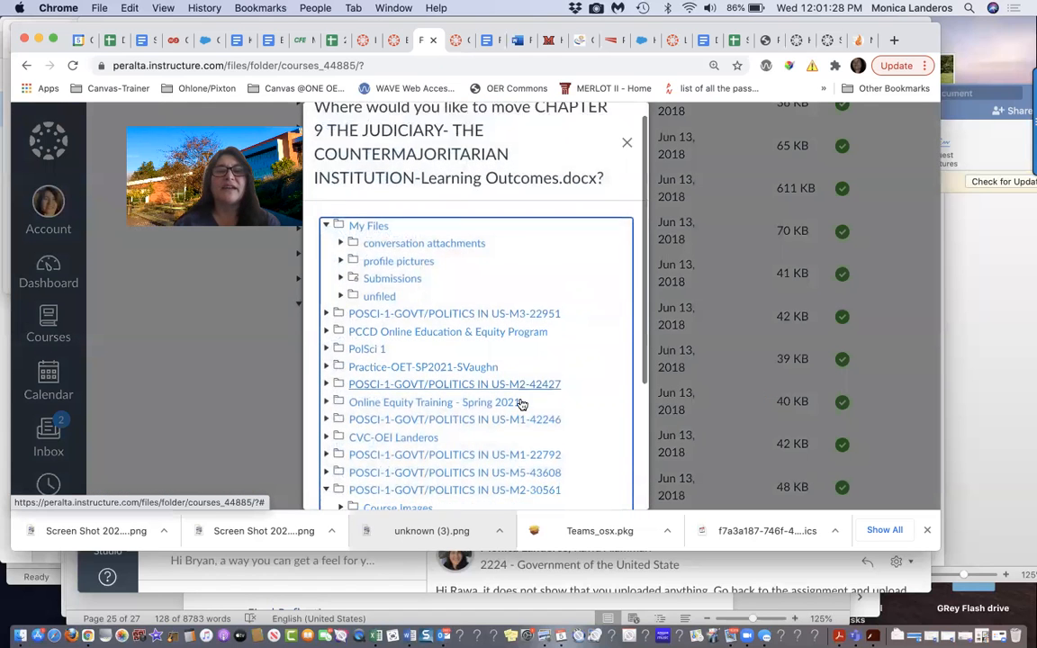
click(408, 430)
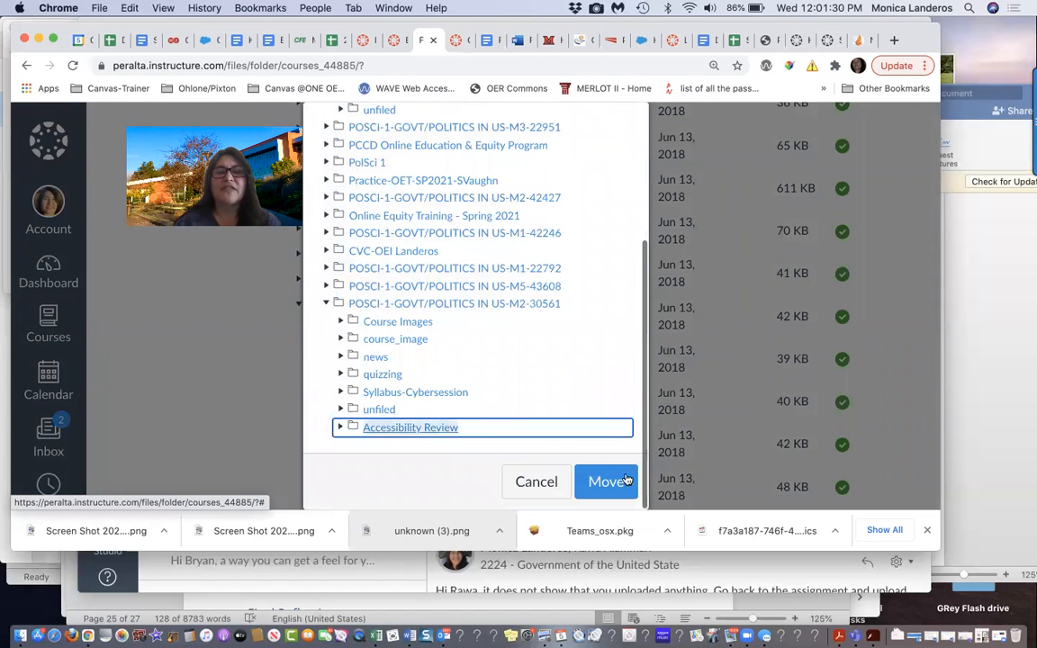
click(621, 482)
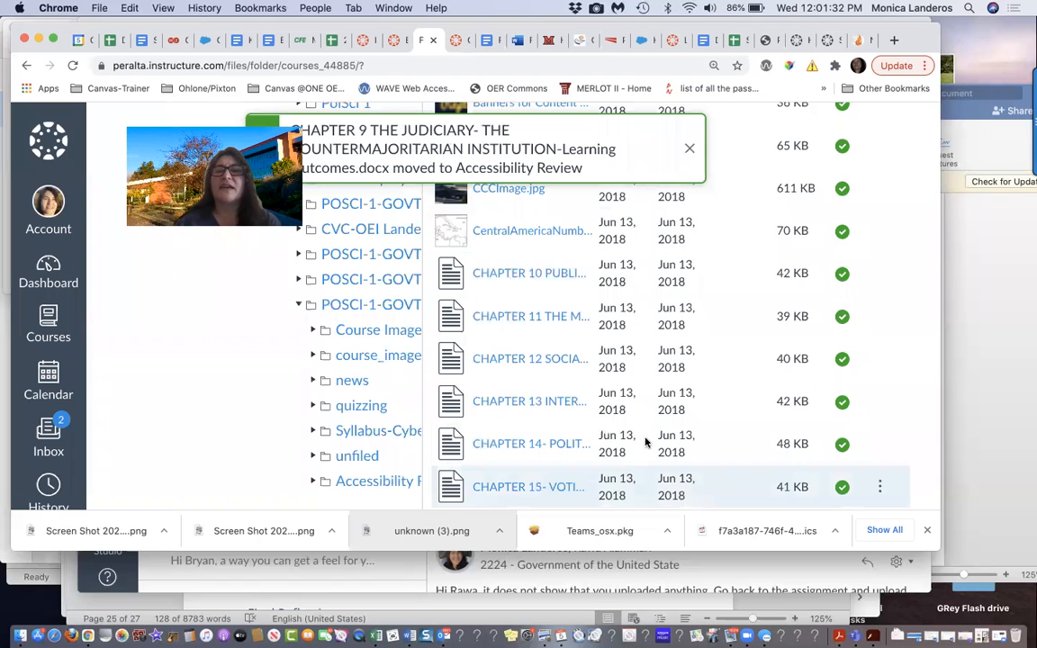
Step: Move the CHAPTER 10 PUBLIC OPINION Learning Outcomes document into the M2-30561 course's Accessibility Review folder
click(880, 273)
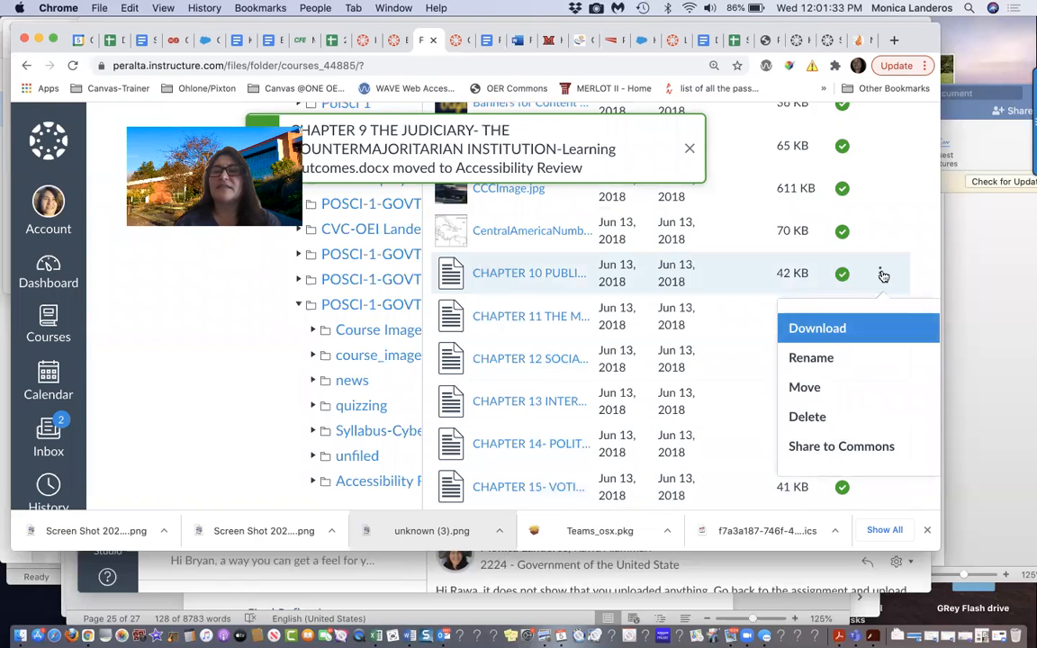
click(804, 387)
scroll(505, 378, down, 5)
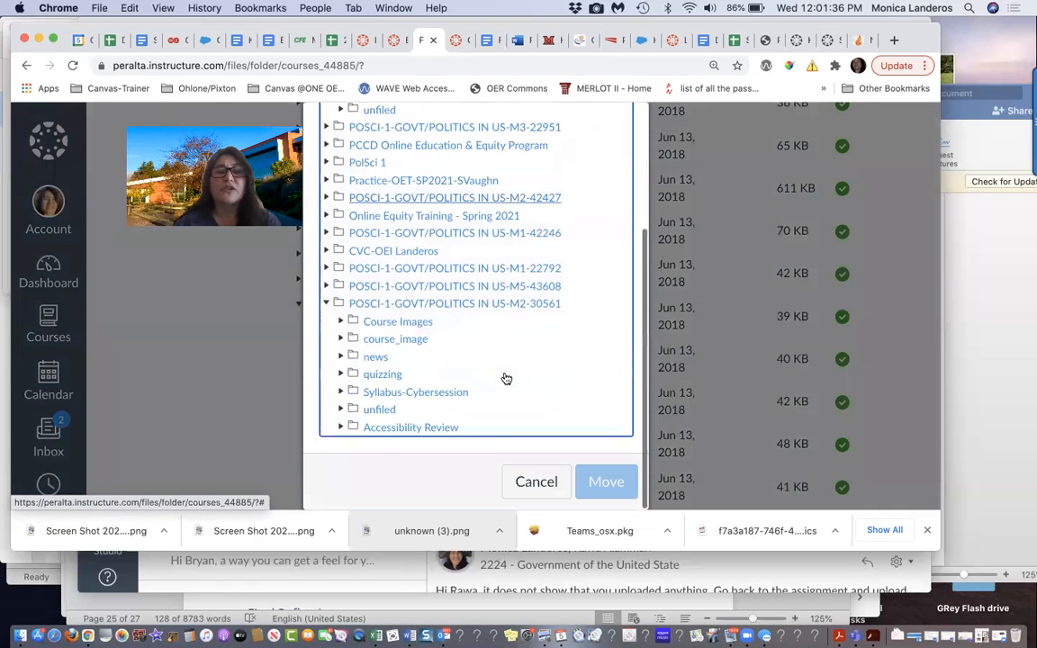
click(416, 429)
click(608, 481)
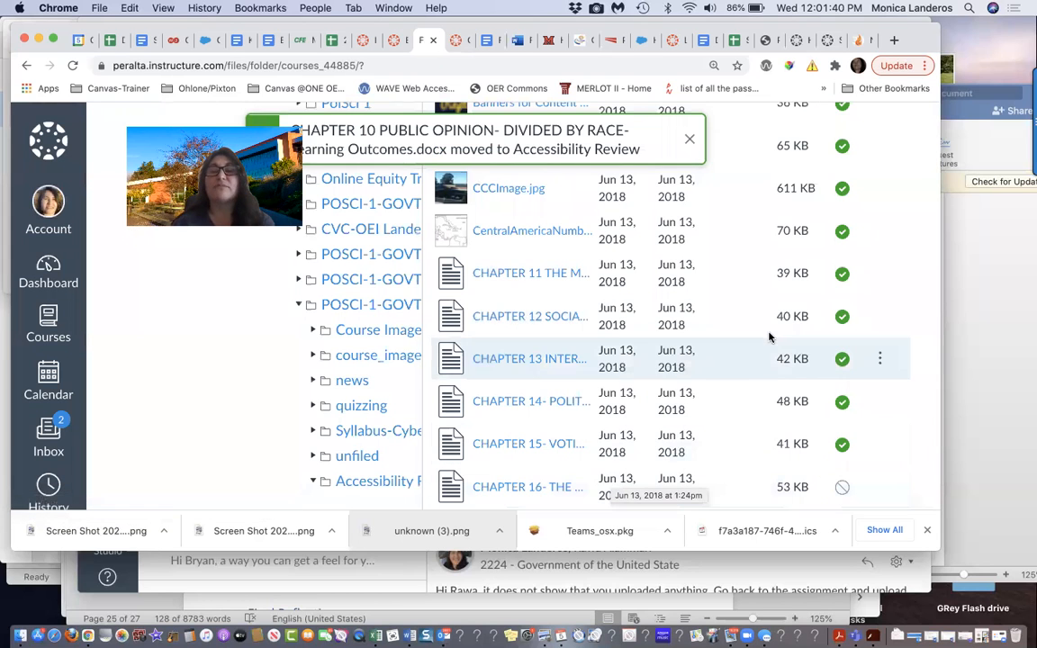
Step: Move the CHAPTER 11 THE MEDIA Learning Outcomes document into the M2-30561 course's Accessibility Review folder
click(880, 273)
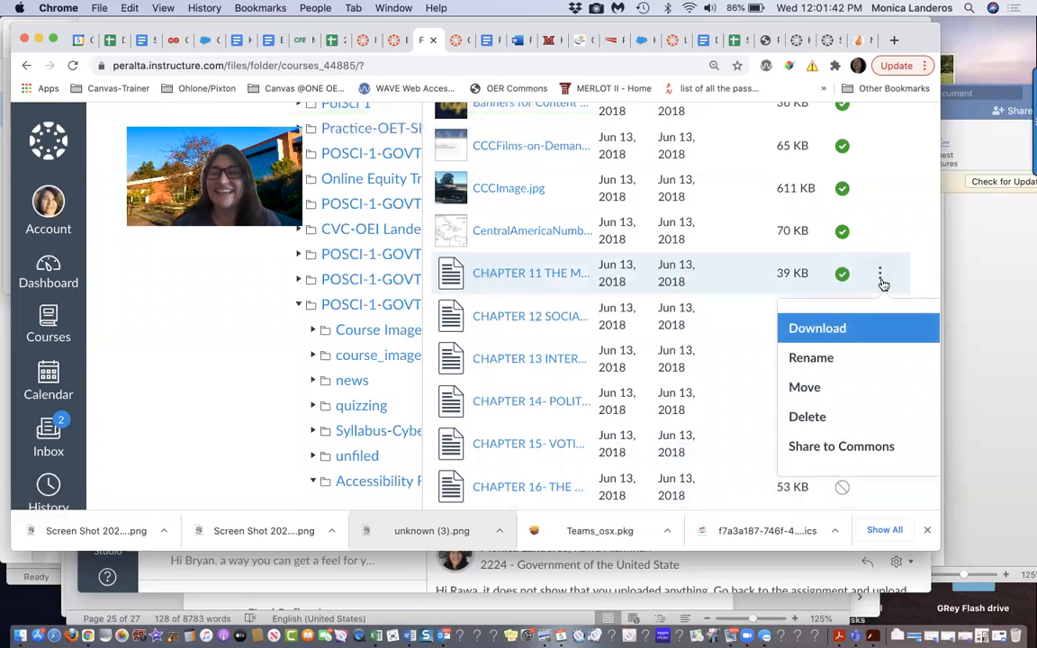
click(812, 389)
scroll(401, 405, down, 5)
click(425, 430)
click(602, 481)
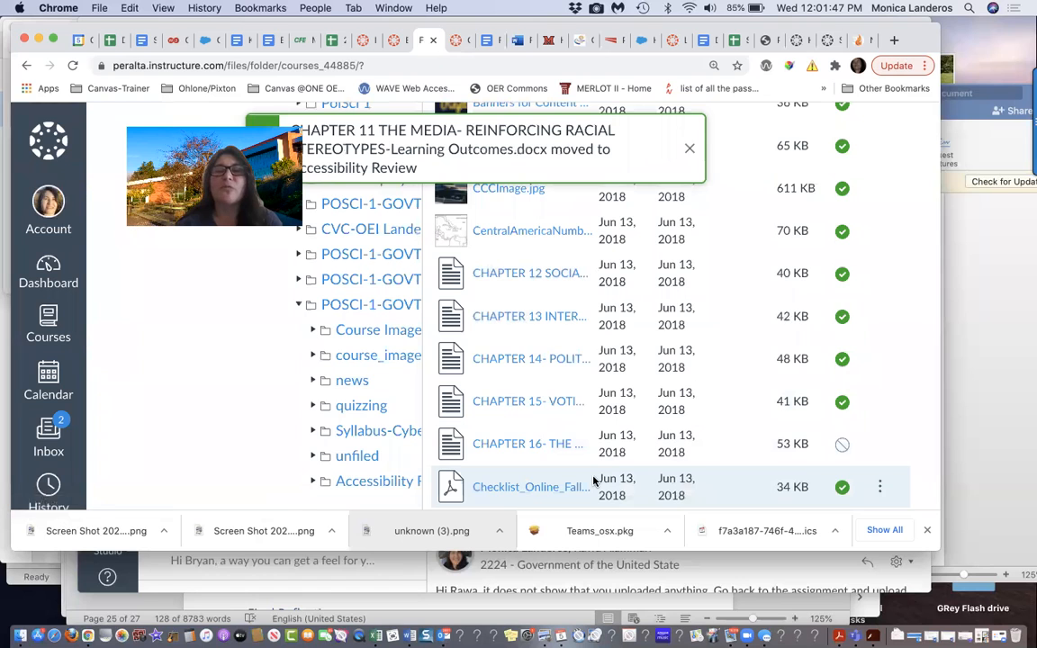
Step: Move the CHAPTER 12 SOCIAL MOVEMENTS Learning Outcomes document into the M2-30561 course's Accessibility Review folder
click(880, 273)
click(817, 391)
scroll(462, 429, down, 5)
click(428, 429)
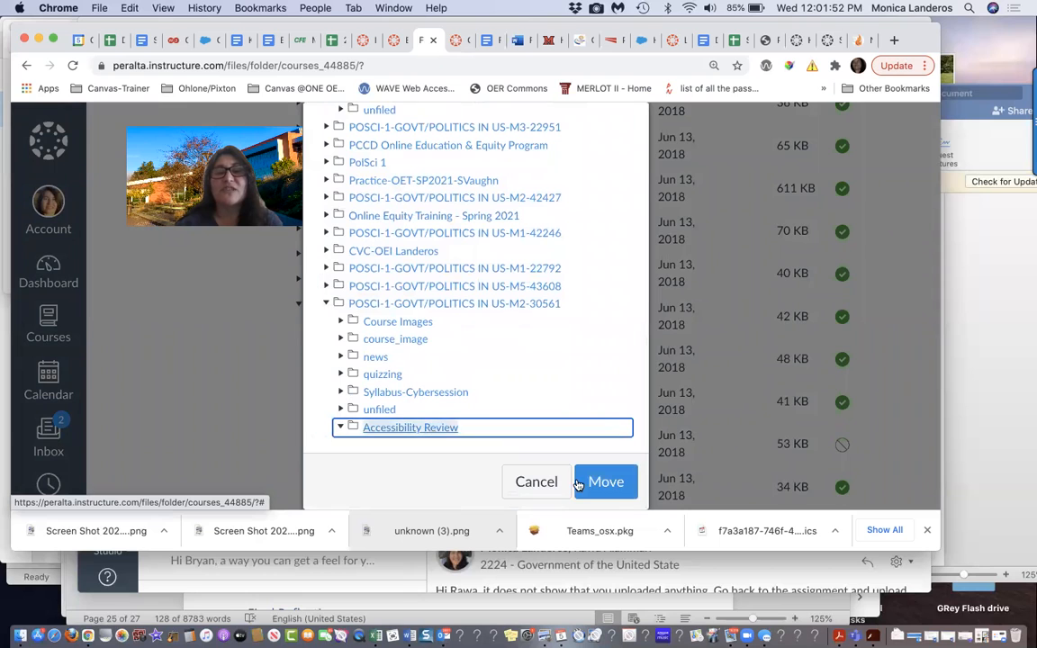
click(606, 482)
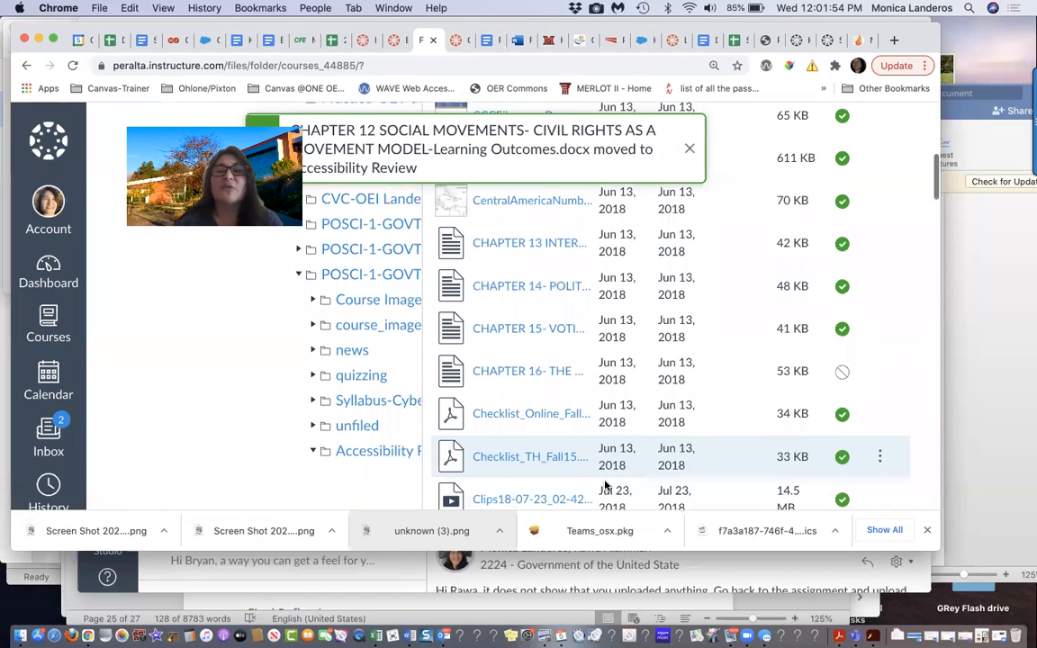
Step: Move the CHAPTER 13 INTEREST GROUPS Learning Outcomes document into the M2-30561 course's Accessibility Review folder
click(884, 243)
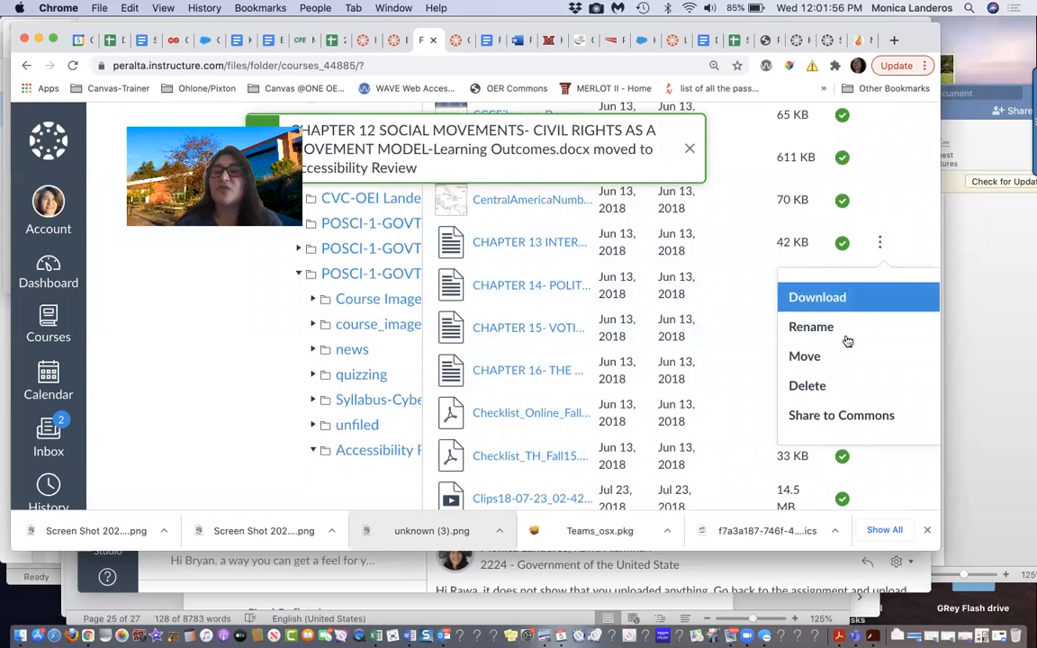
click(846, 358)
scroll(444, 402, down, 5)
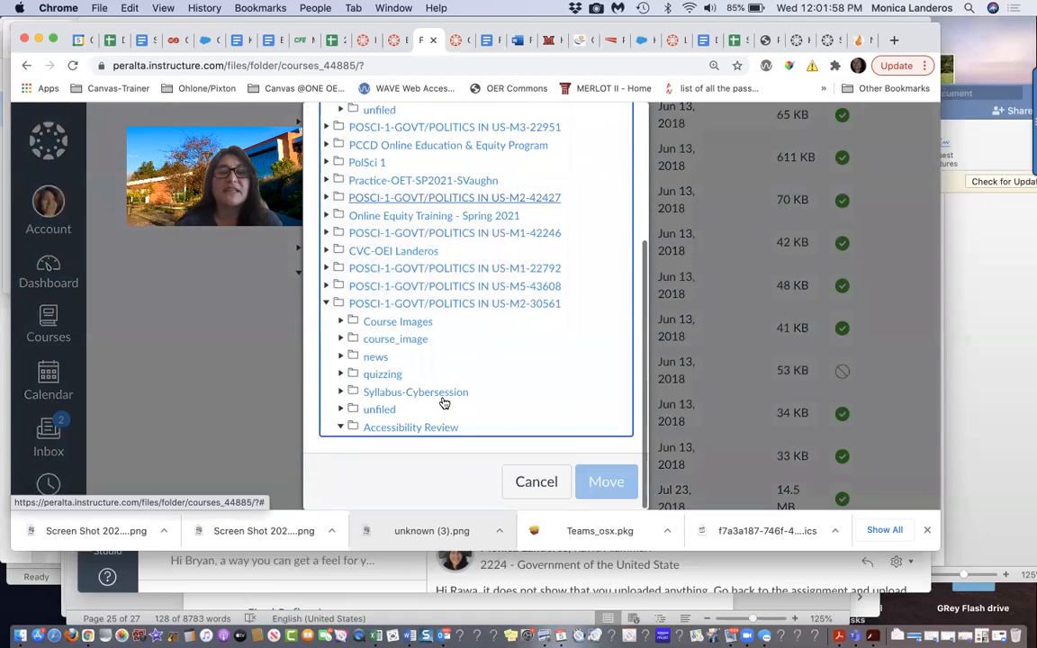
click(410, 427)
click(602, 483)
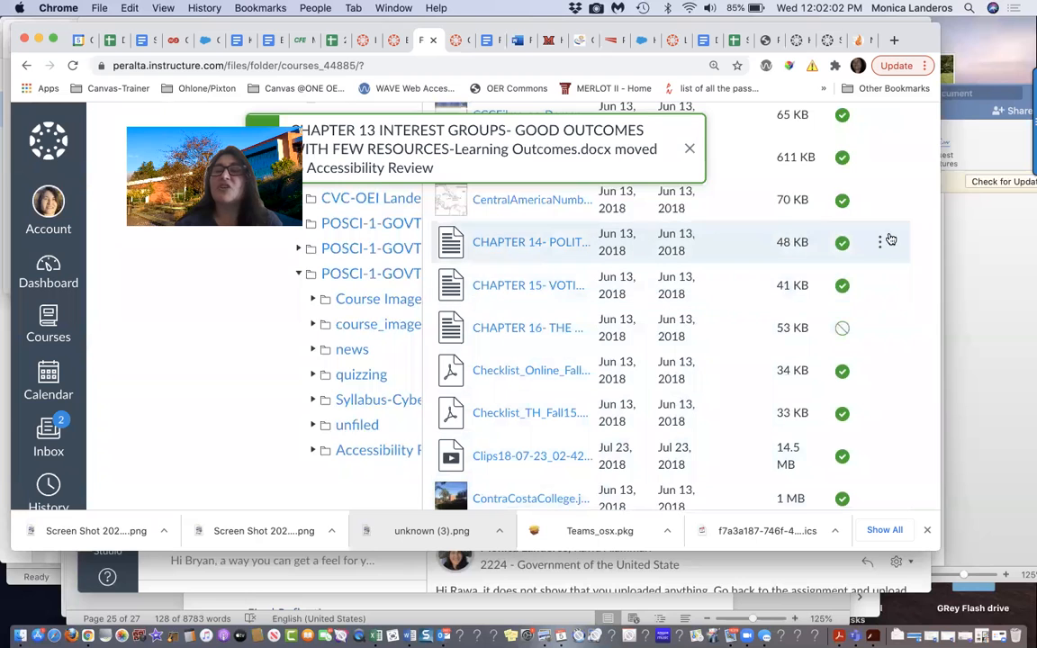
Step: Move the CHAPTER 14- POLITICAL PARTIES Learning Outcomes document into the M2-30561 course's Accessibility Review folder
click(878, 243)
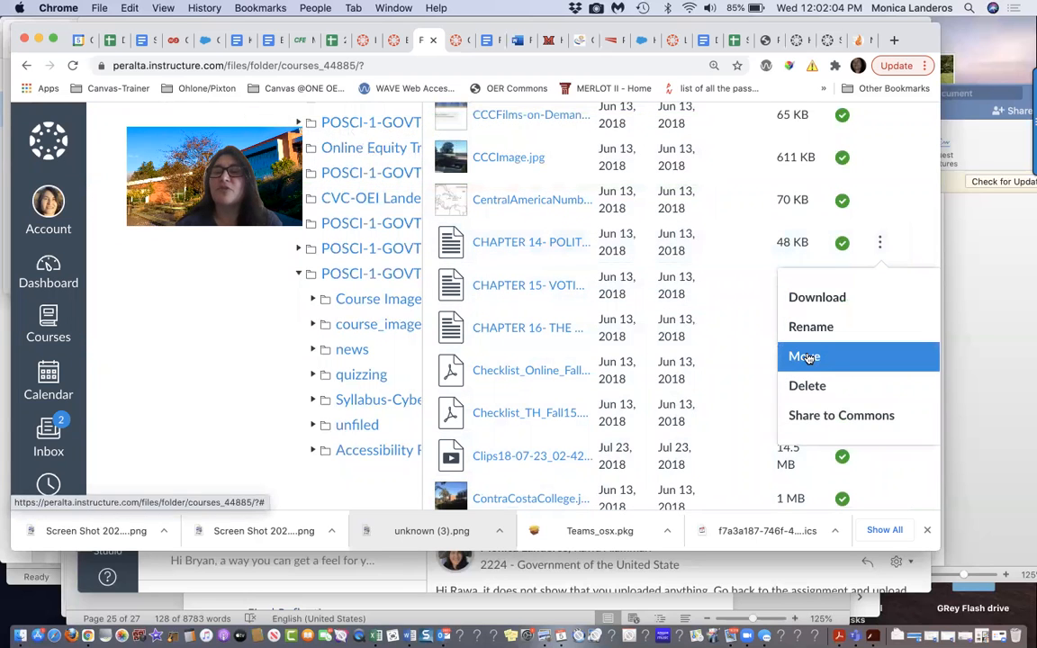
click(862, 356)
scroll(423, 456, down, 5)
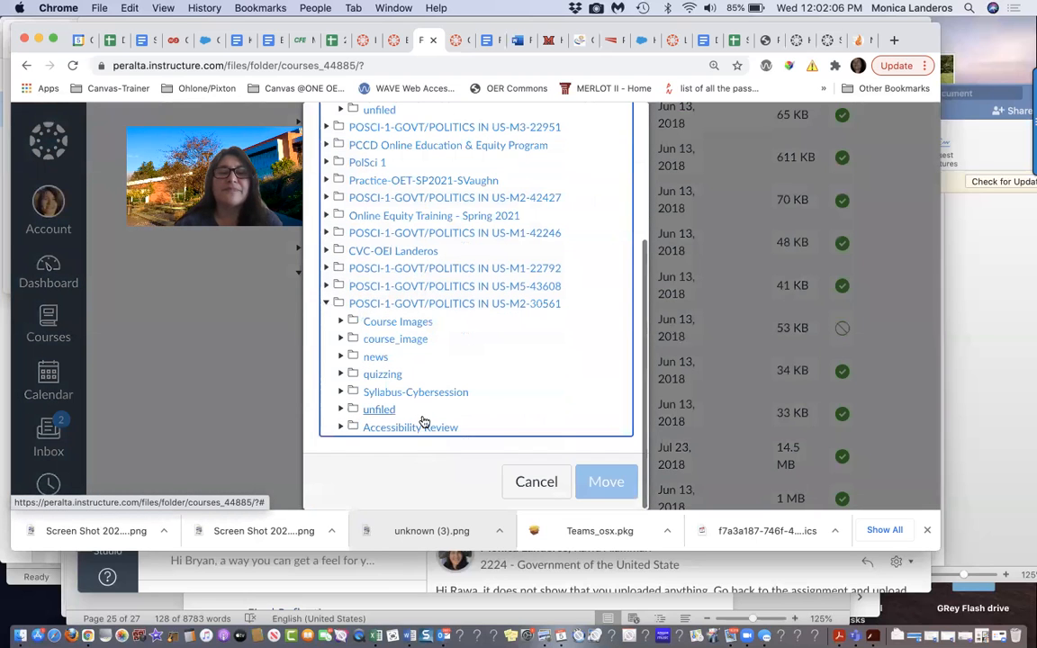
click(423, 429)
click(605, 483)
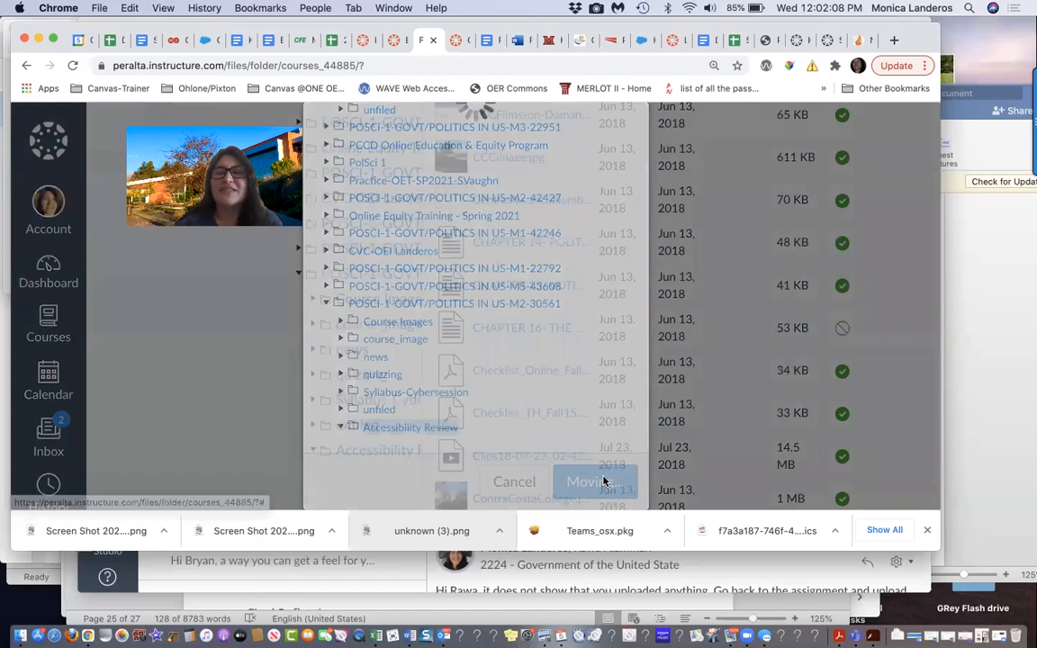
Step: Move the CHAPTER 15- VOTING AND ELECTIONS Learning Outcomes document into the M2-30561 course's Accessibility Review folder
click(882, 249)
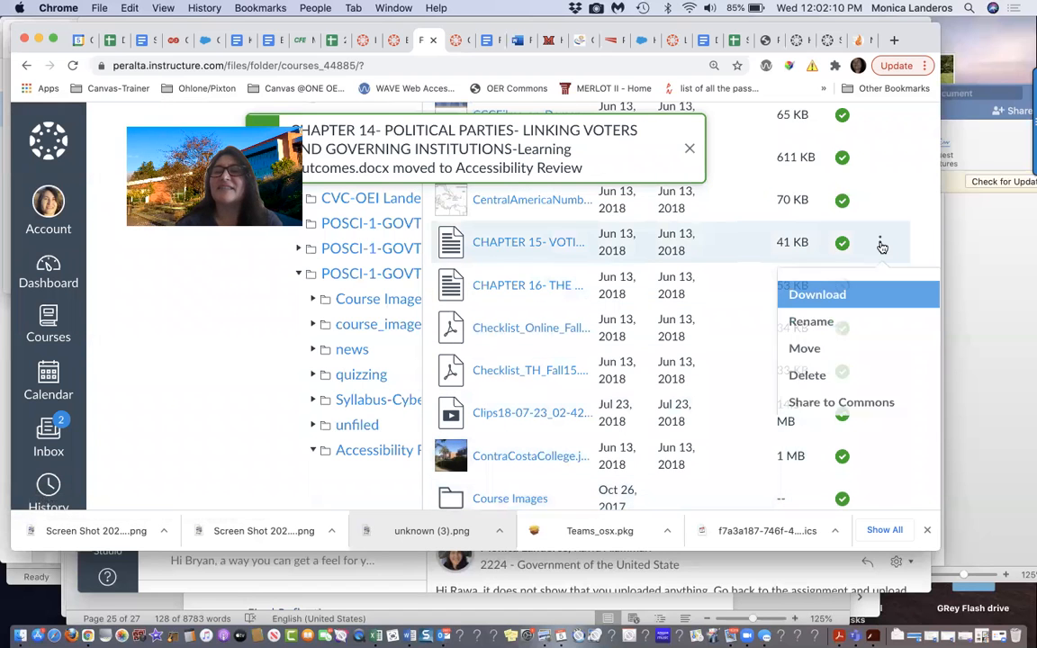
click(799, 360)
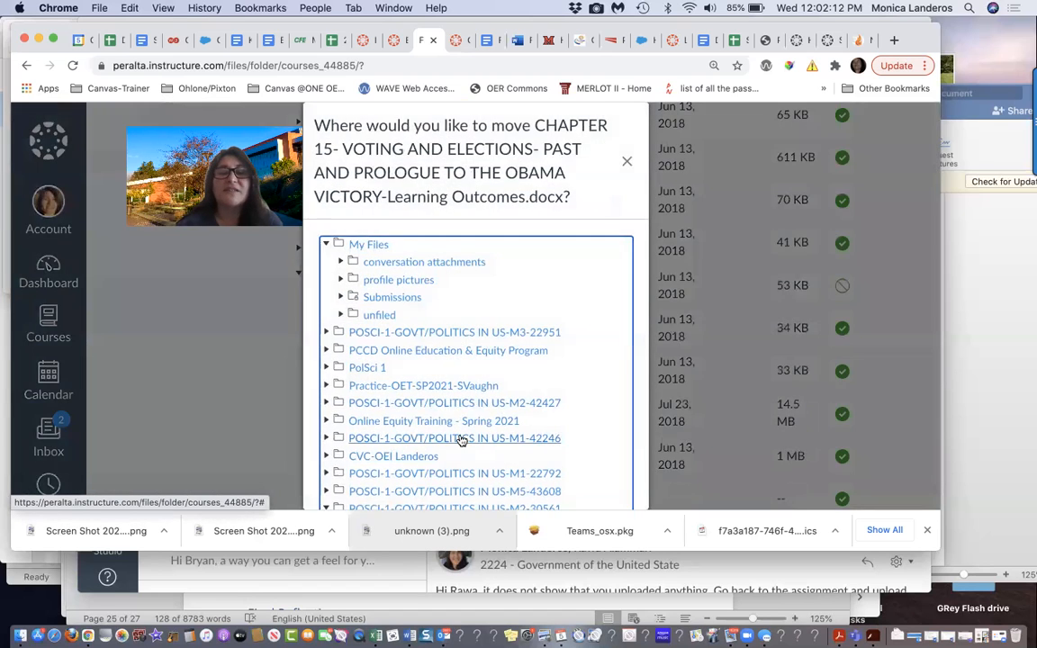
scroll(459, 440, down, 5)
click(440, 428)
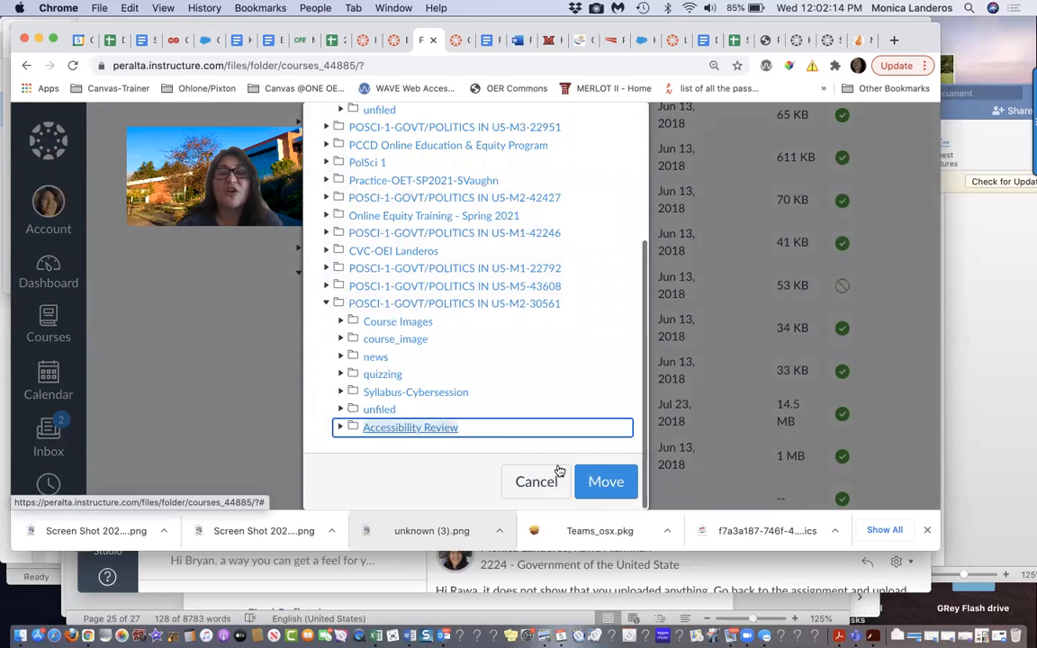
click(606, 482)
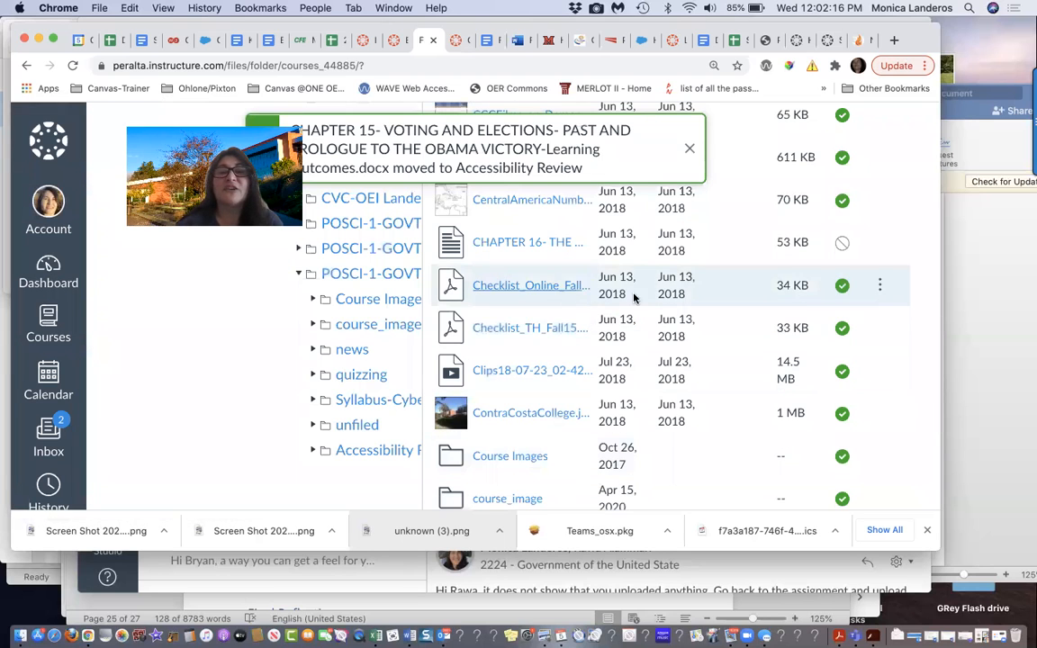
Step: Move the CHAPTER 16- THE MAKING OF DOMESTIC AND FOREIGN POLICY Learning Outcomes document into the M2-30561 course's Accessibility Review folder
click(880, 243)
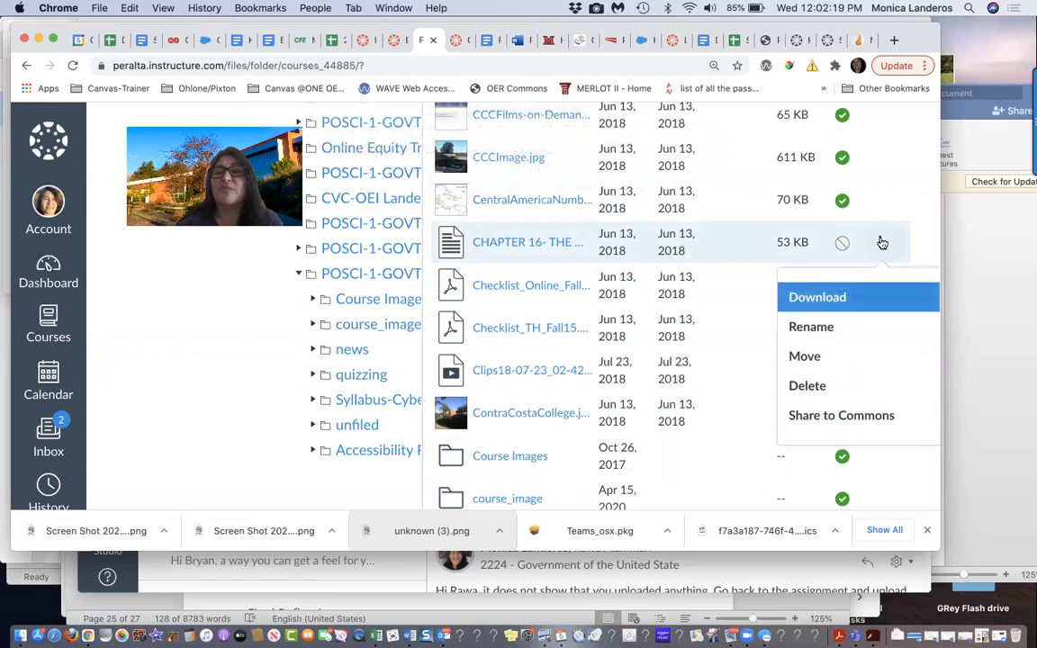
click(810, 357)
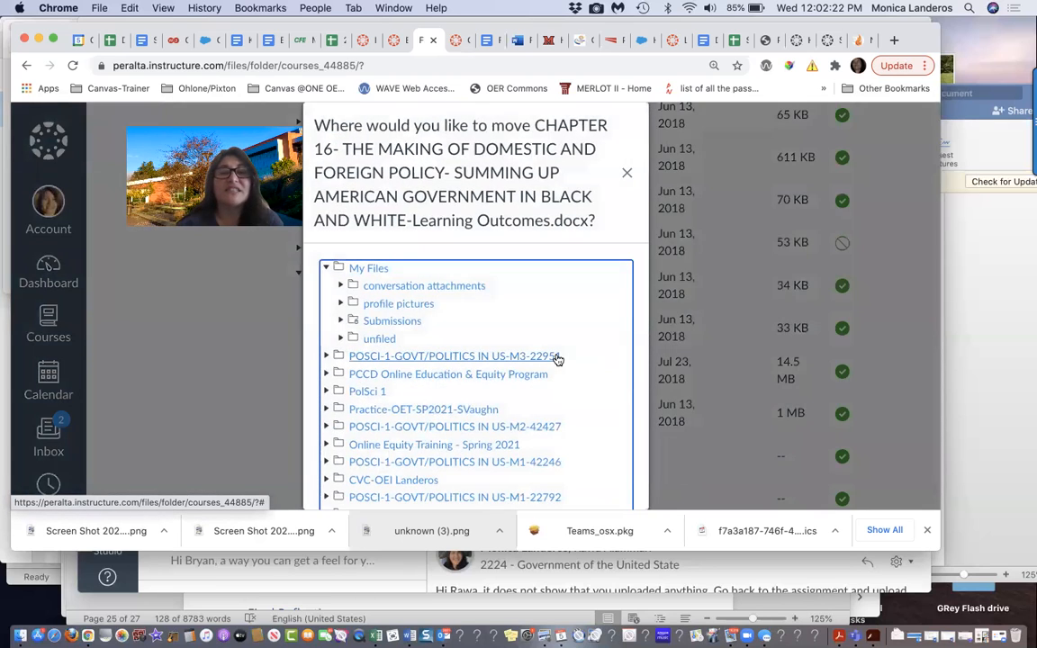
scroll(555, 359, down, 5)
click(423, 430)
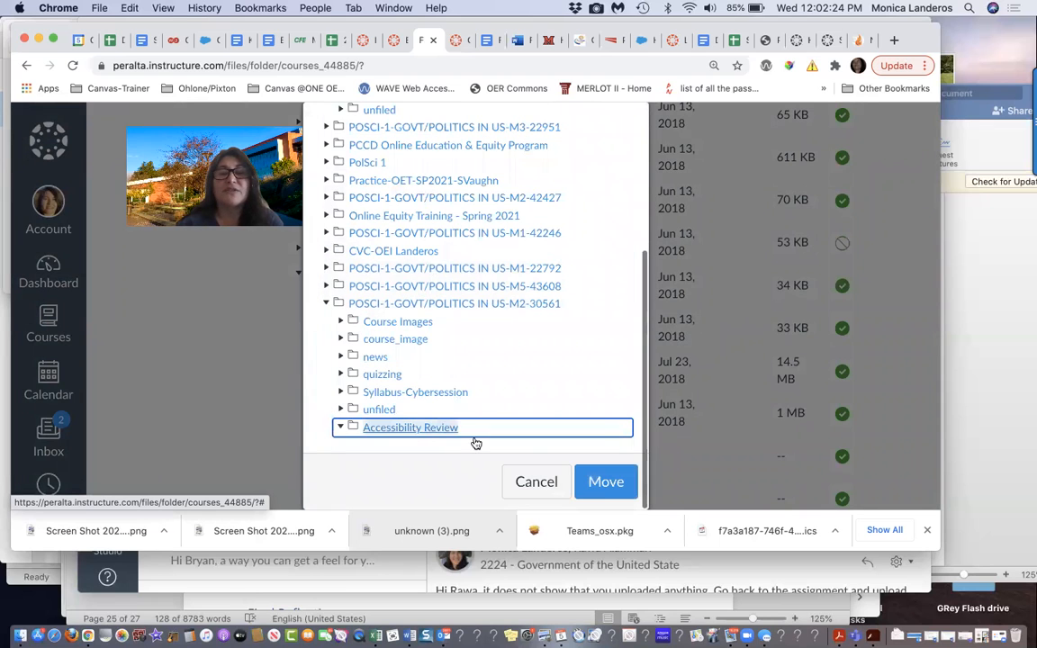
click(601, 484)
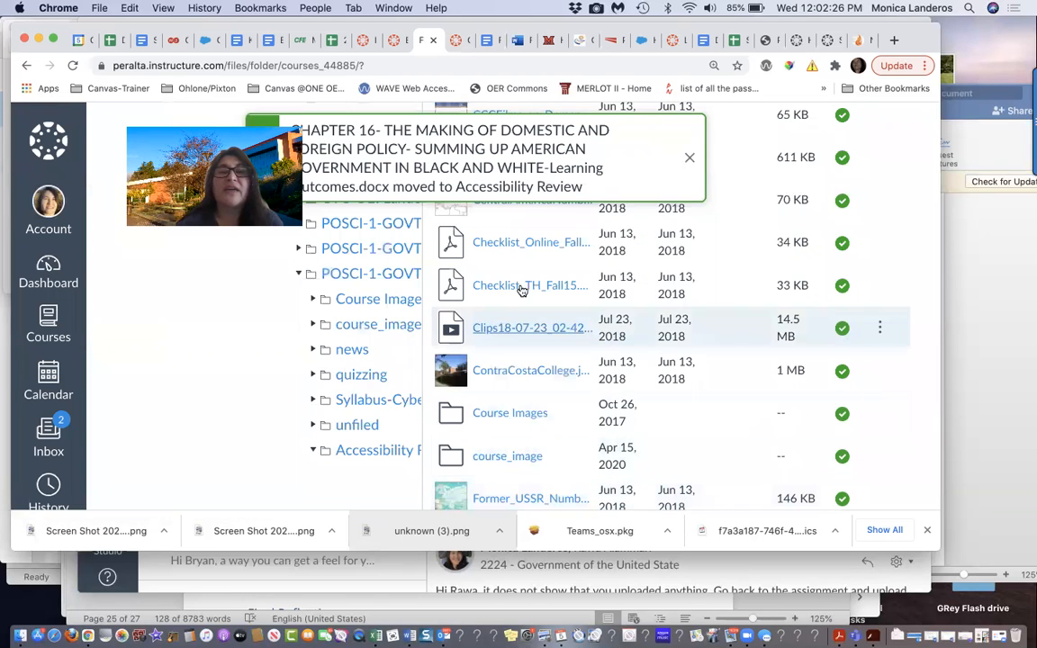
Step: Preview Checklist_Online_Fall16.pdf to examine its contents, and return to the course's file list
scroll(507, 327, up, 2)
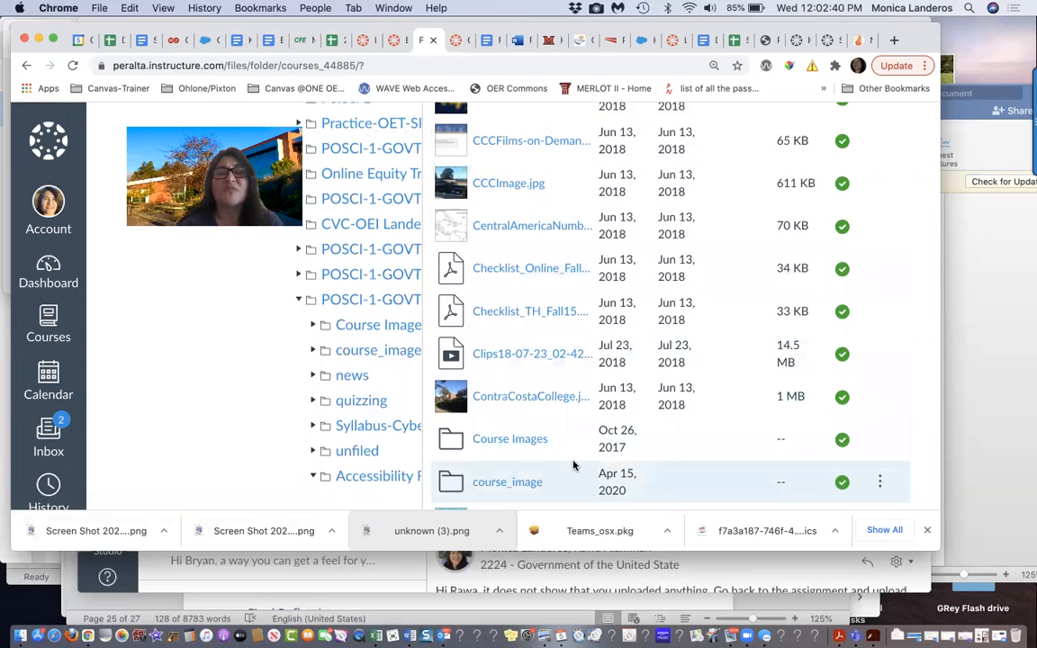
click(571, 269)
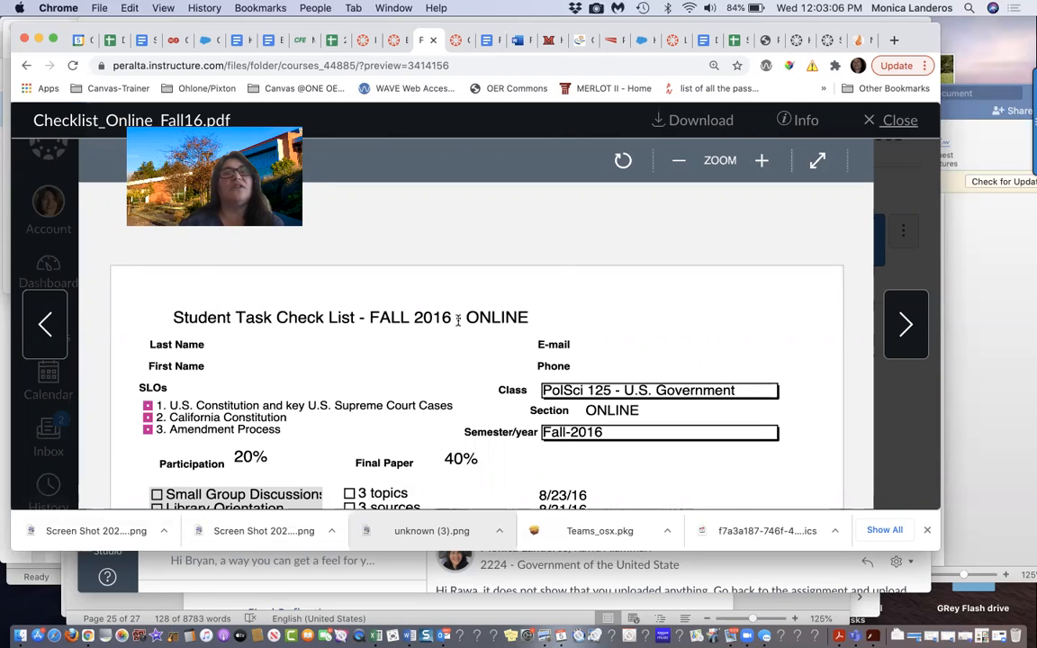
click(892, 124)
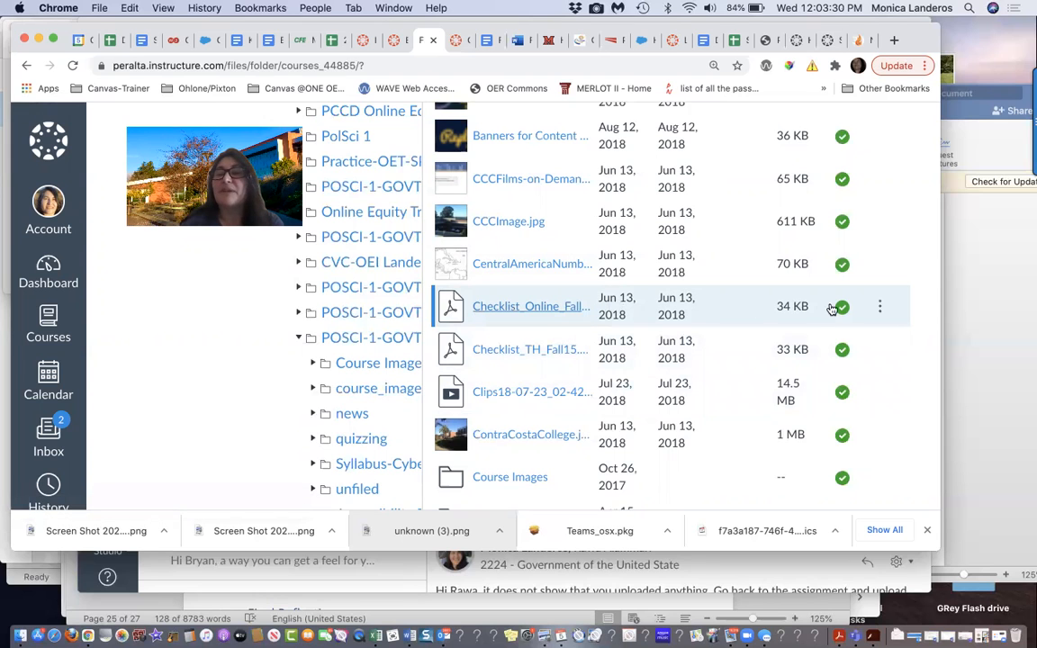
Step: Move Checklist_Online_Fall16.pdf into the M2-30561 course's Accessibility Review folder
click(880, 306)
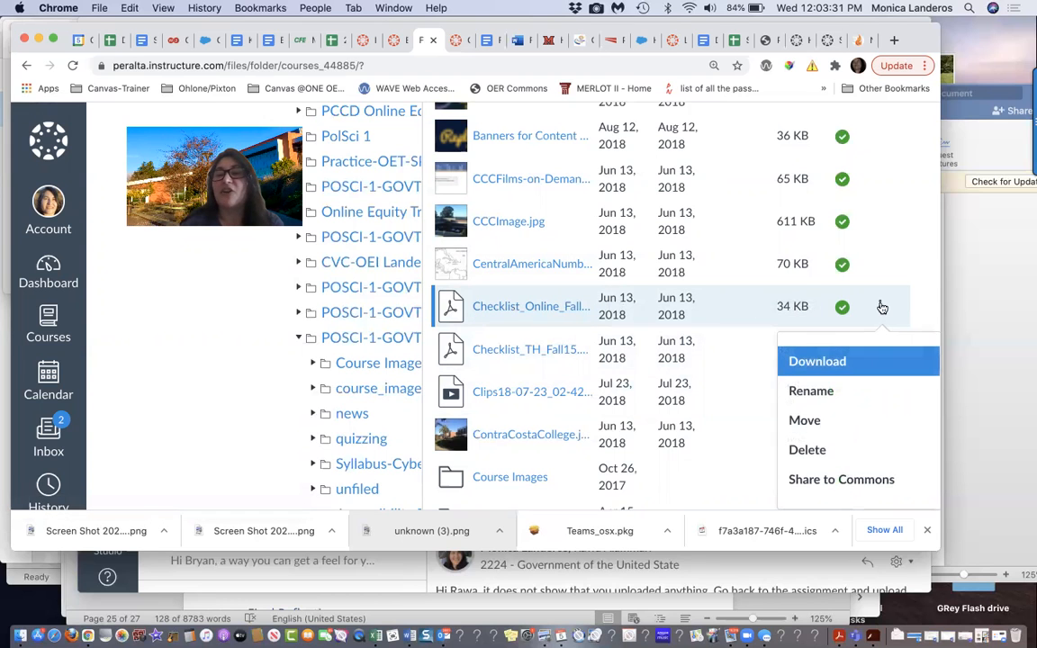
click(811, 422)
scroll(384, 402, down, 5)
click(420, 427)
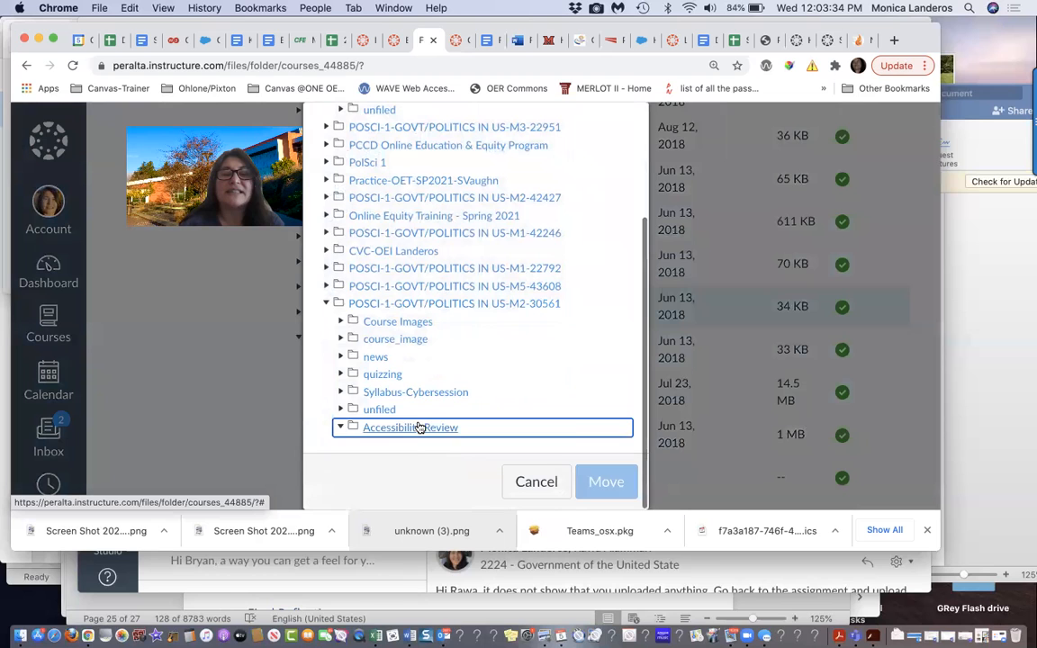
click(606, 482)
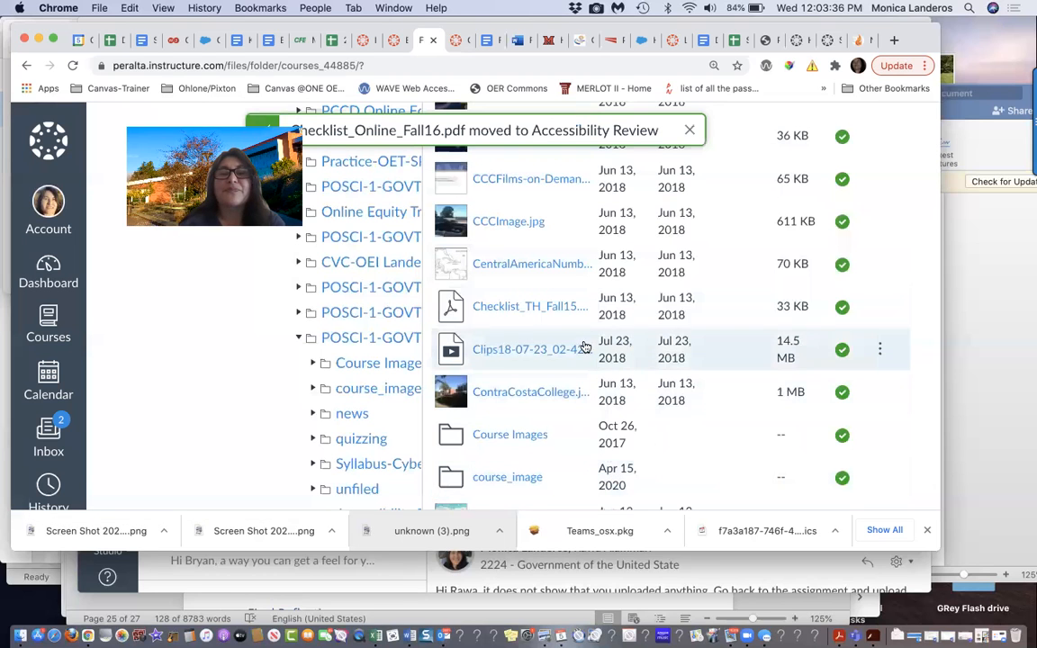
Step: Move Checklist_TH_Fall15.pdf into the M2-30561 course's Accessibility Review folder
click(880, 306)
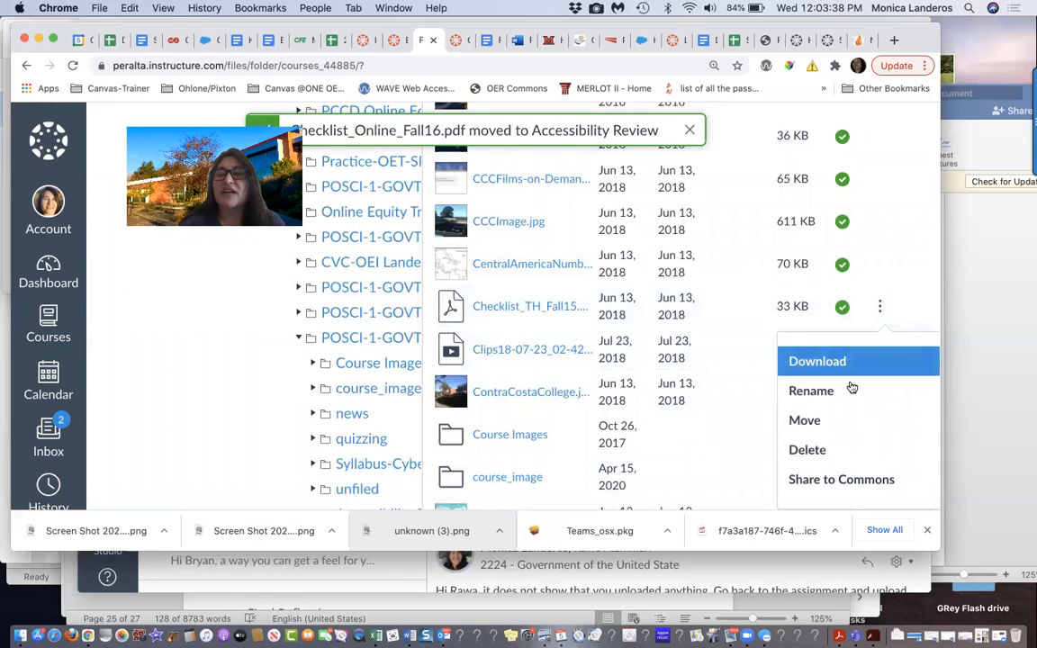
click(806, 425)
scroll(412, 477, down, 5)
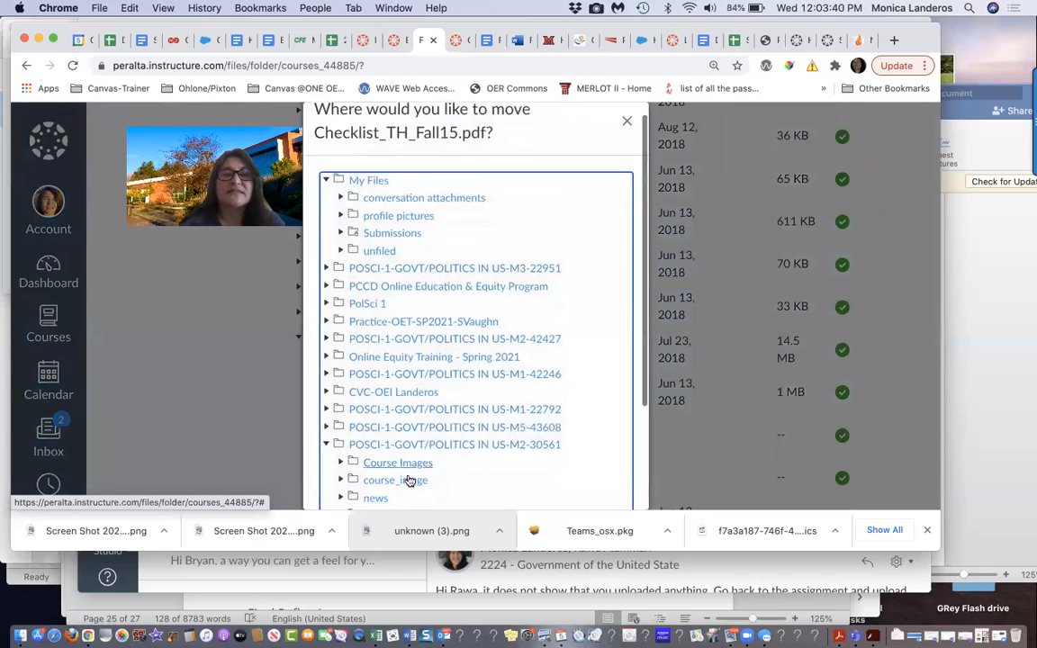
click(412, 427)
click(606, 482)
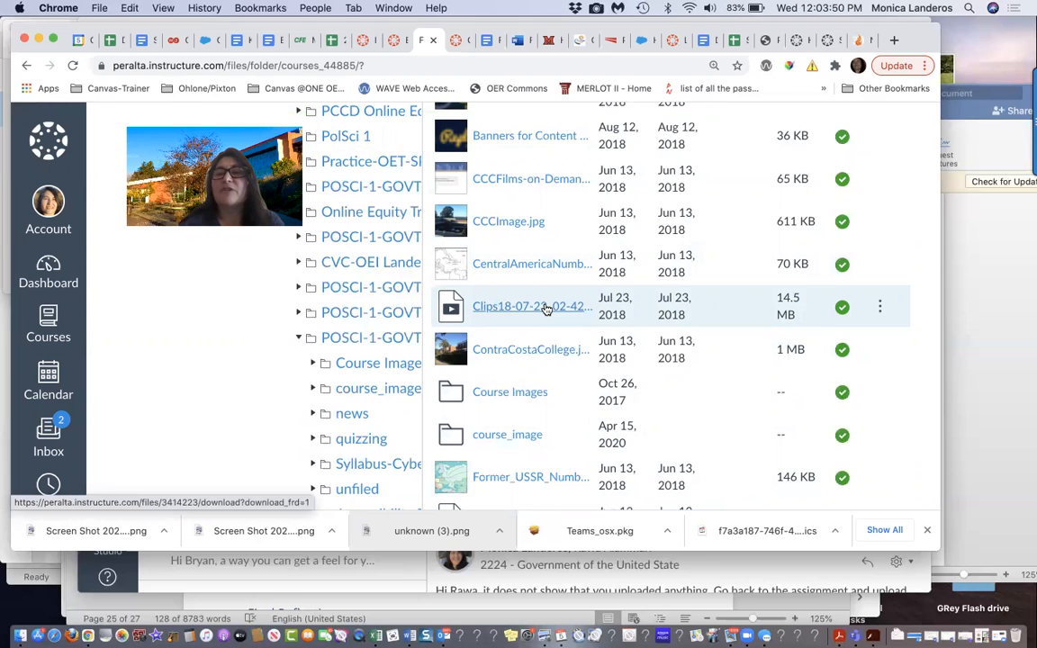
Step: Move Grading_Sheet.pdf into the M2-30561 course's Accessibility Review folder
scroll(547, 309, down, 2)
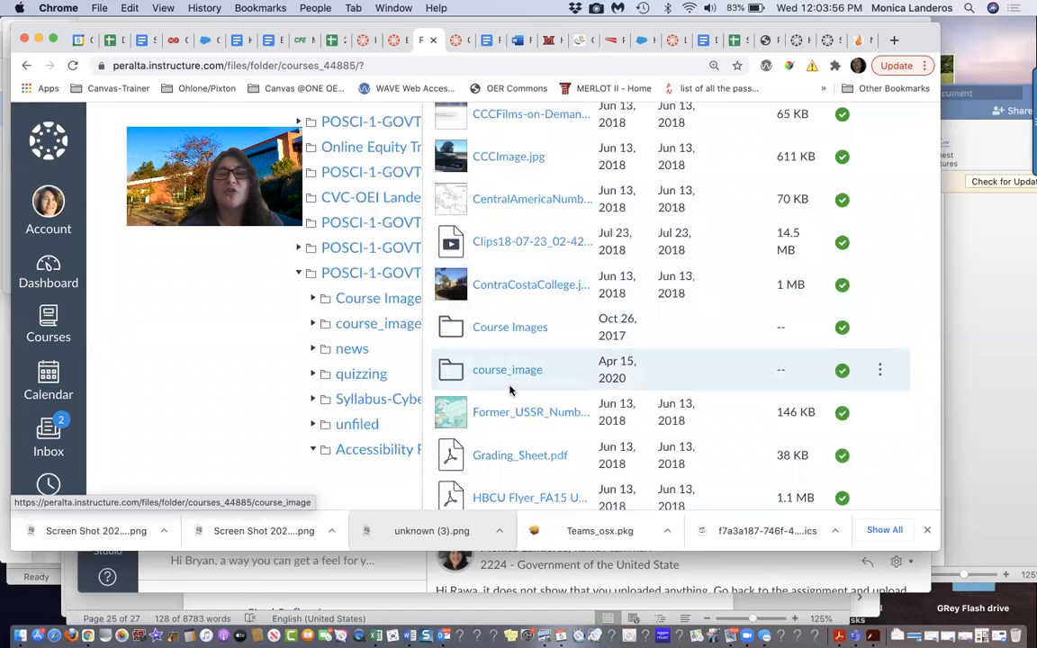
scroll(511, 387, down, 2)
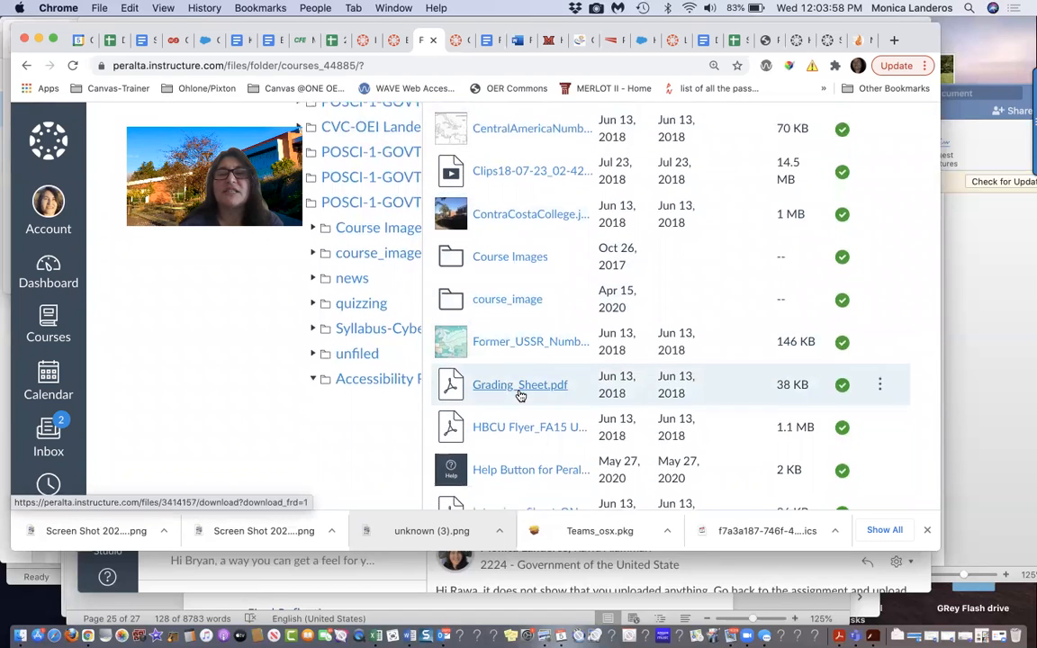
scroll(518, 394, down, 2)
click(880, 326)
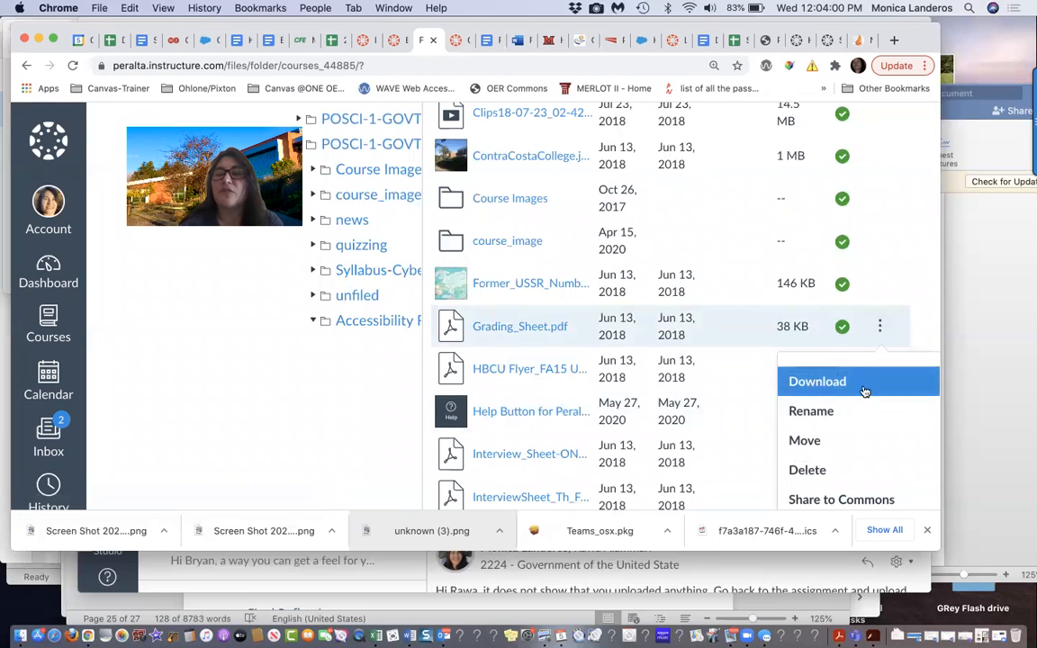
click(805, 439)
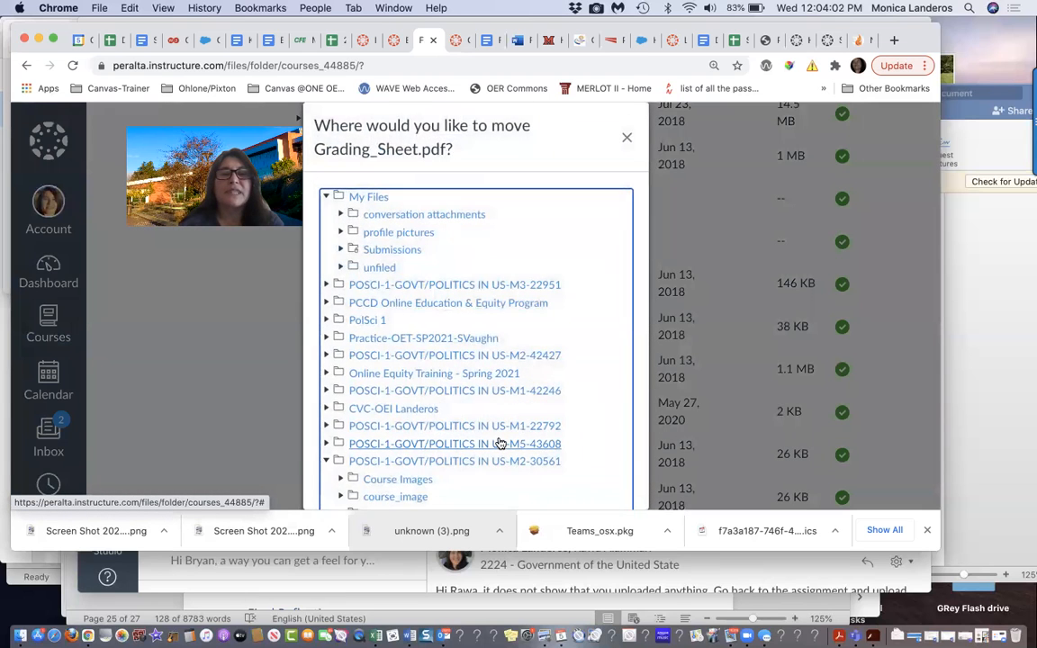
scroll(504, 432, down, 3)
click(406, 428)
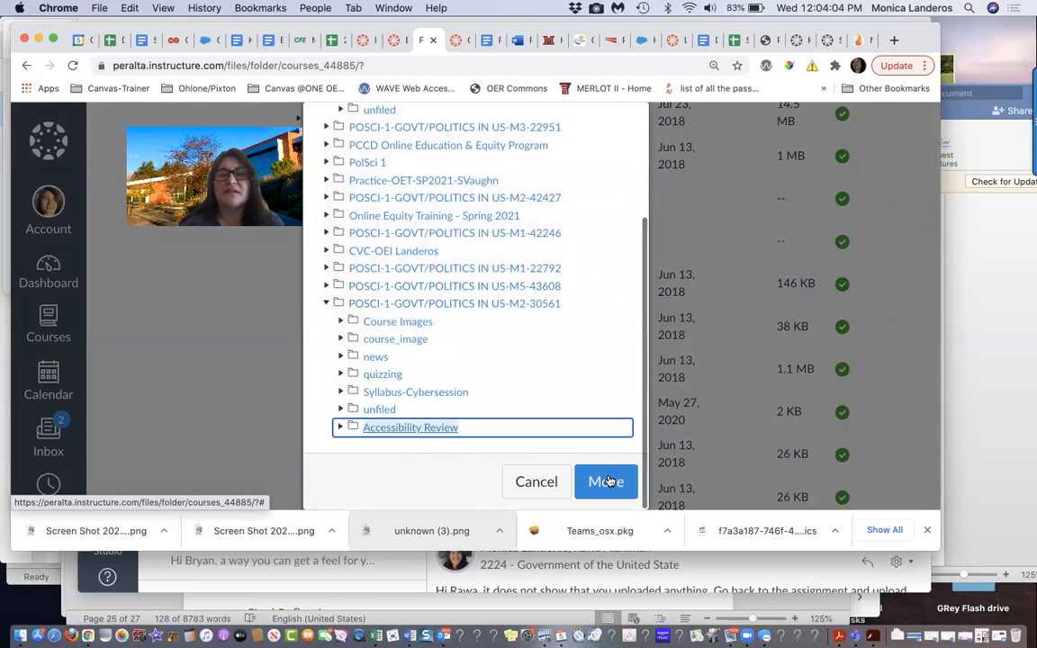
click(606, 482)
Step: Move HBCU Flyer_FA15 Umoja.pdf into the M2-30561 course's Accessibility Review folder
scroll(608, 480, down, 2)
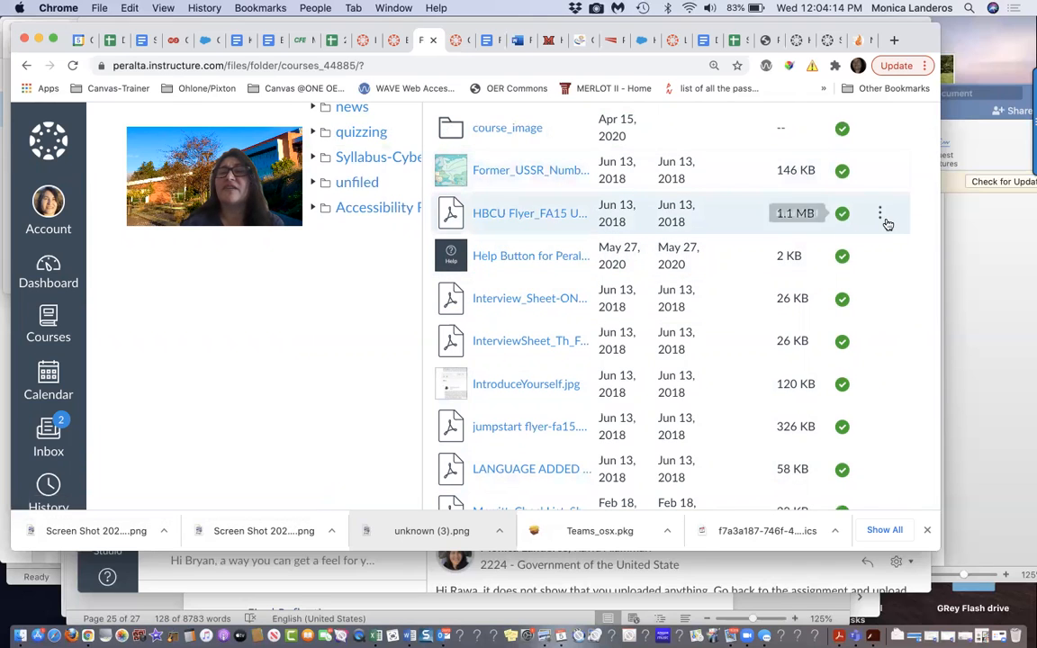
click(881, 213)
click(806, 327)
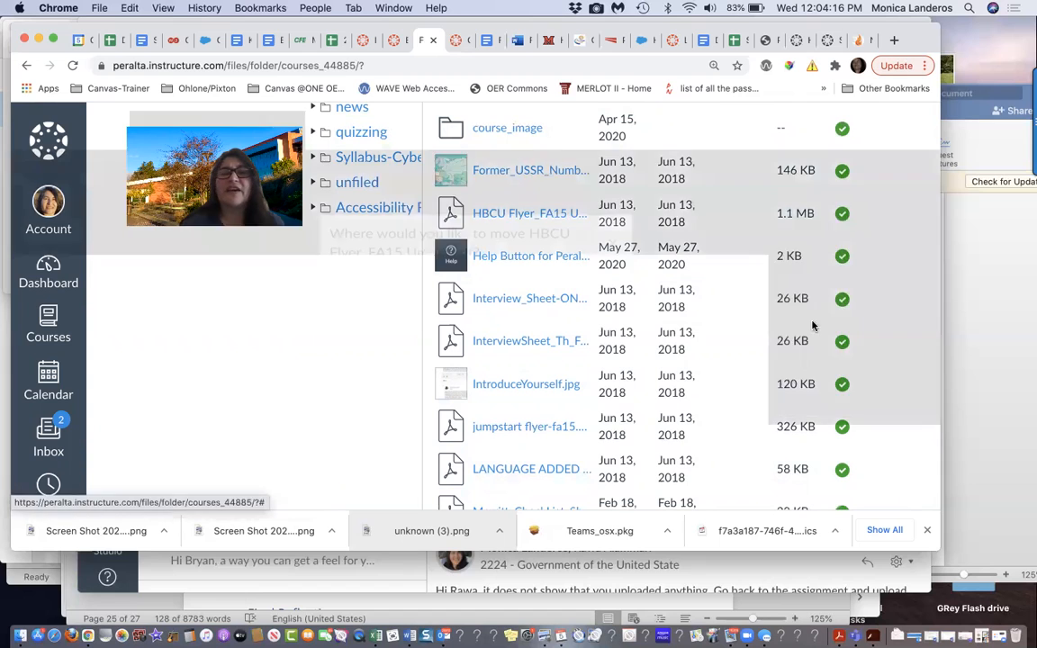
click(424, 428)
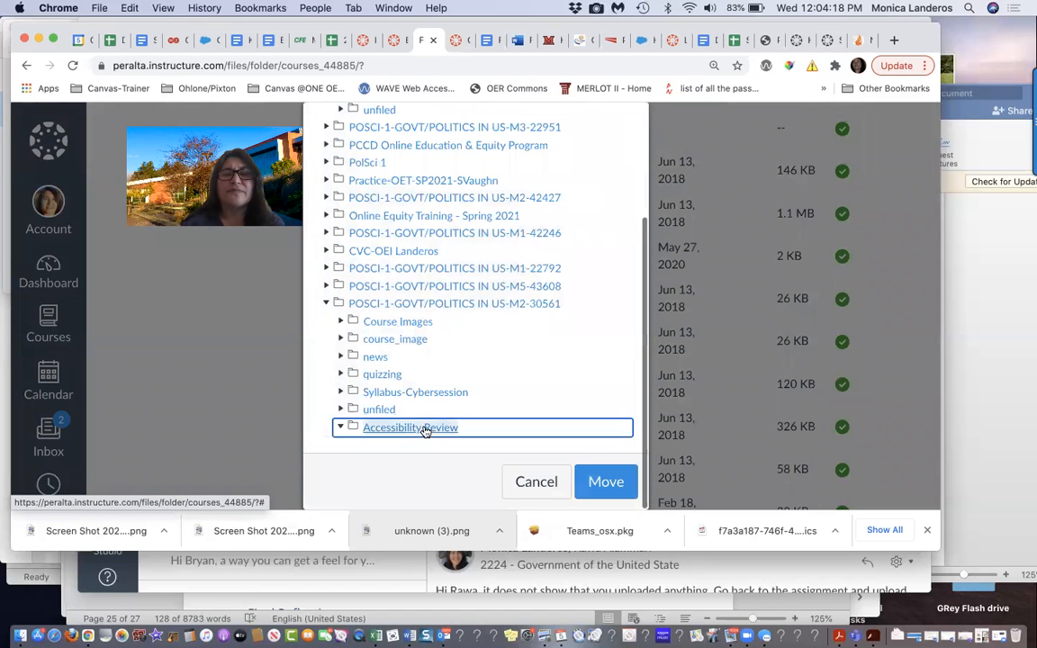
click(593, 482)
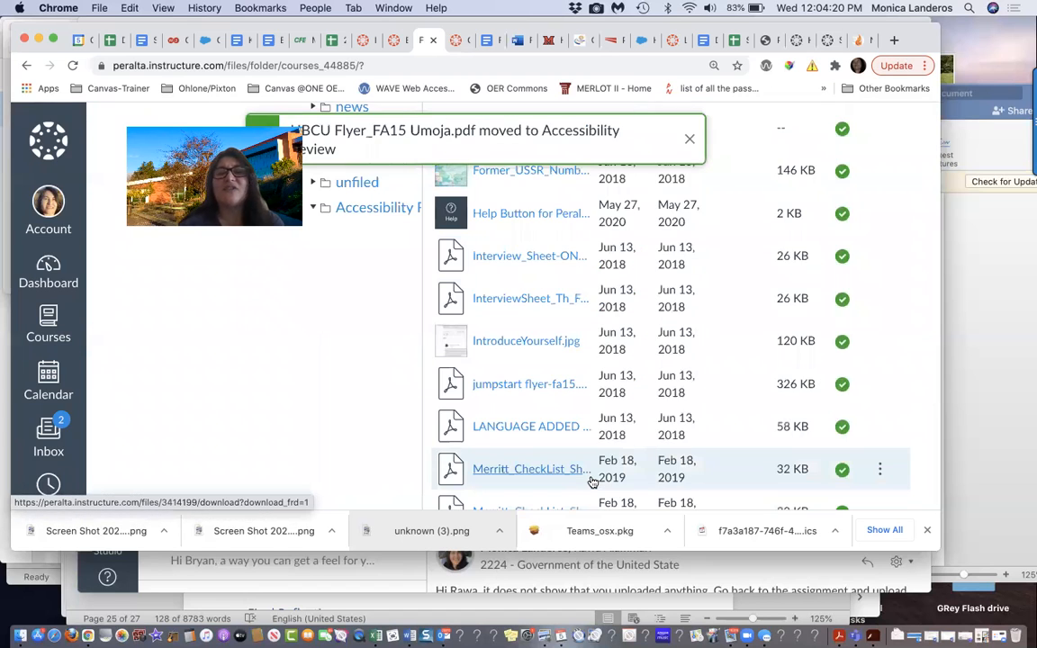
Step: Look through the course's full file list for PDFs and documents that still need accessibility review
scroll(594, 482, down, 7)
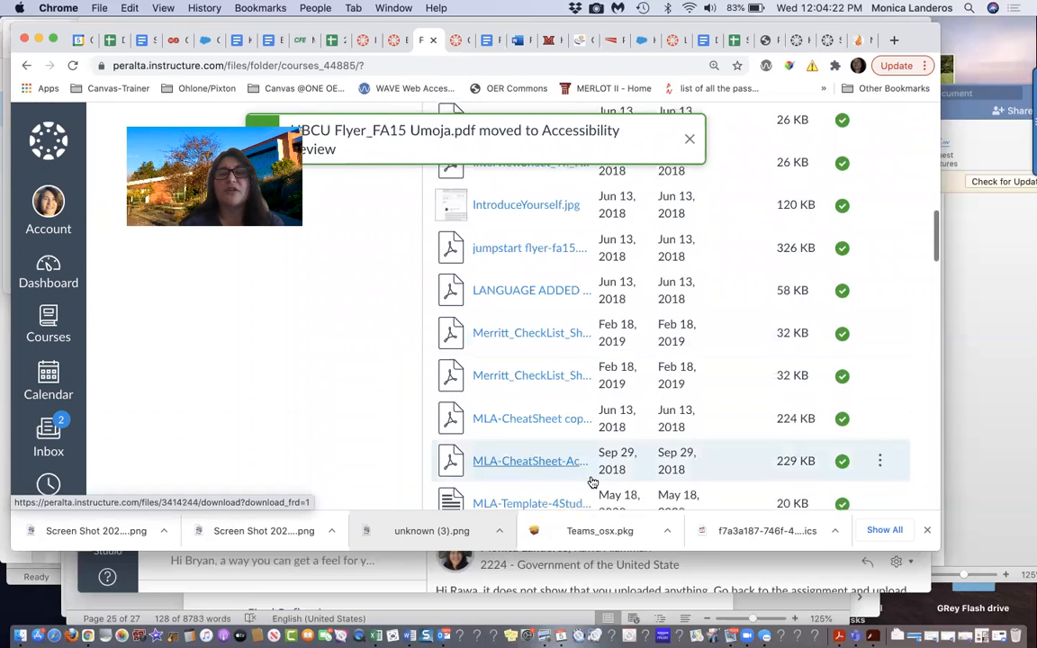
scroll(593, 483, down, 10)
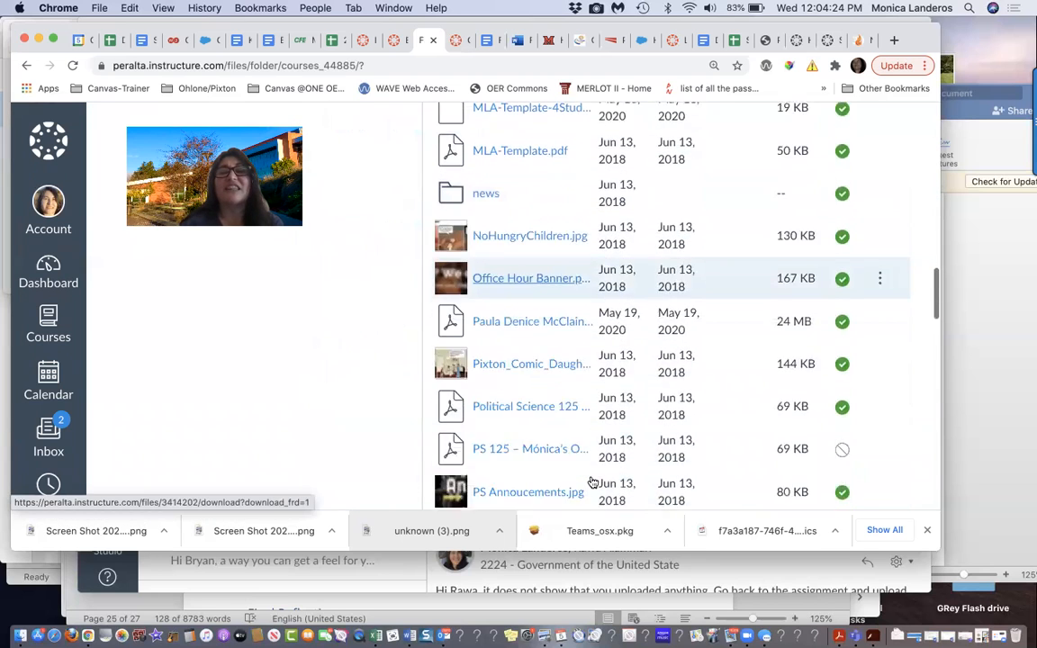
scroll(593, 483, down, 10)
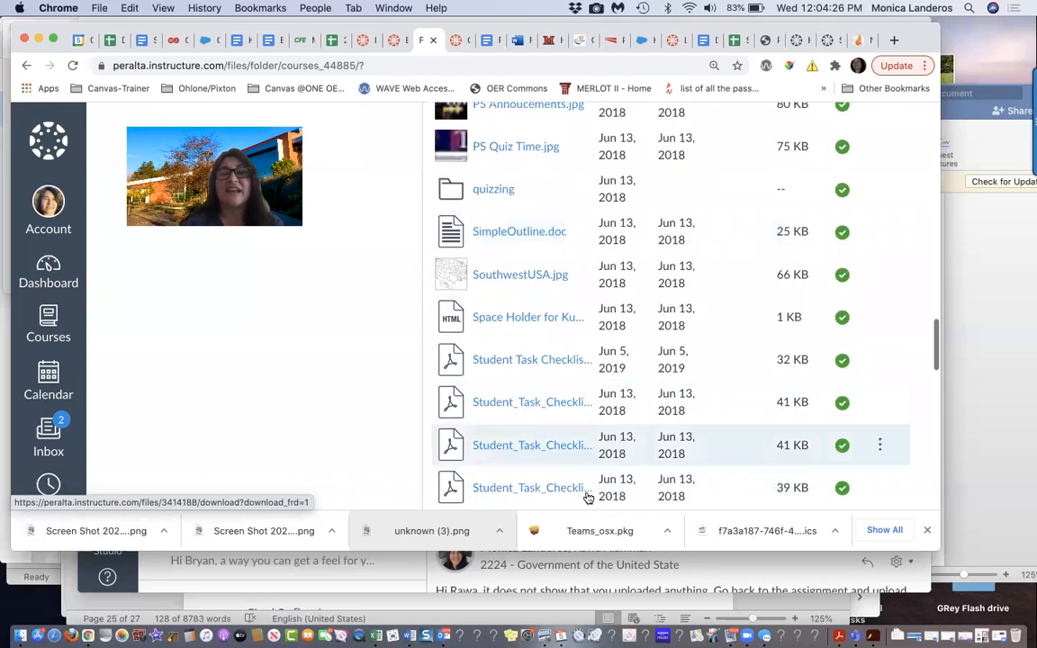
scroll(587, 498, down, 10)
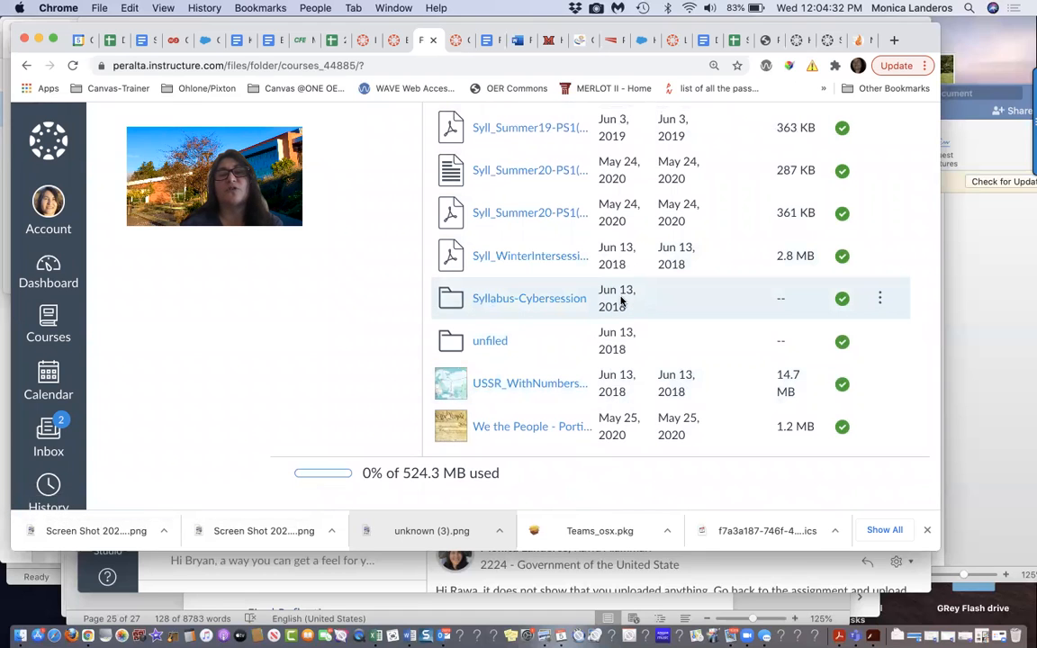
scroll(616, 287, up, 2)
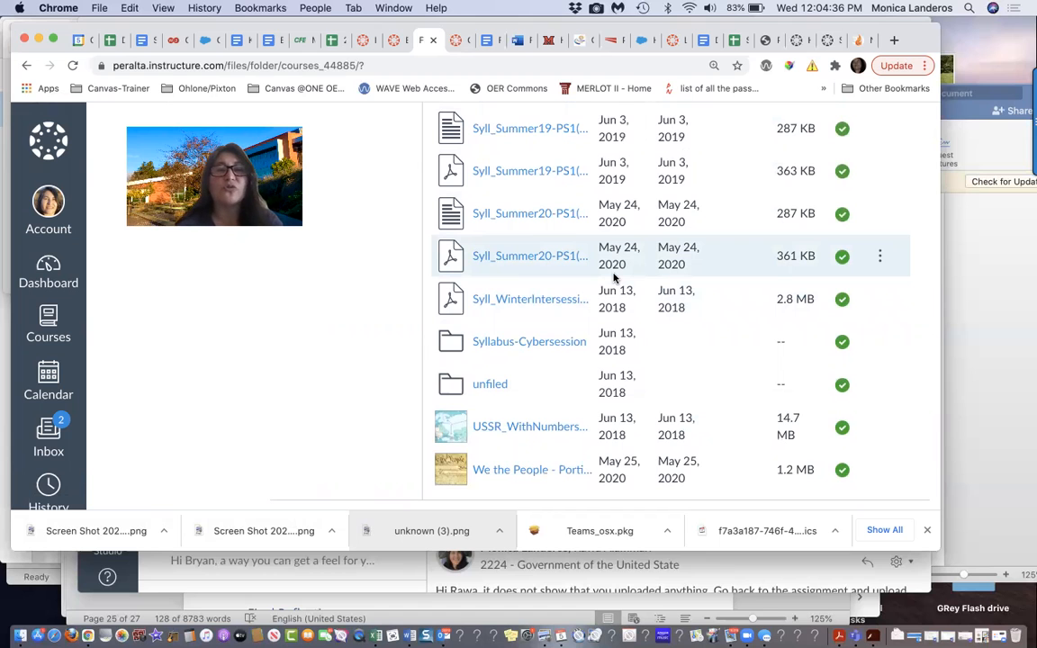
scroll(615, 279, up, 20)
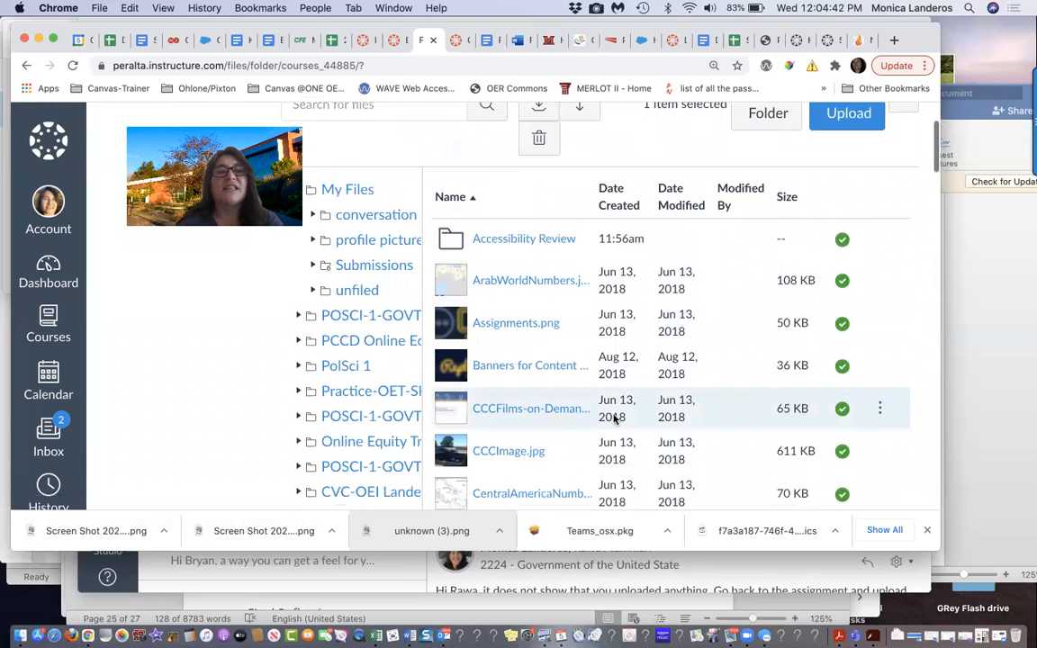
scroll(615, 419, down, 1)
scroll(615, 419, up, 4)
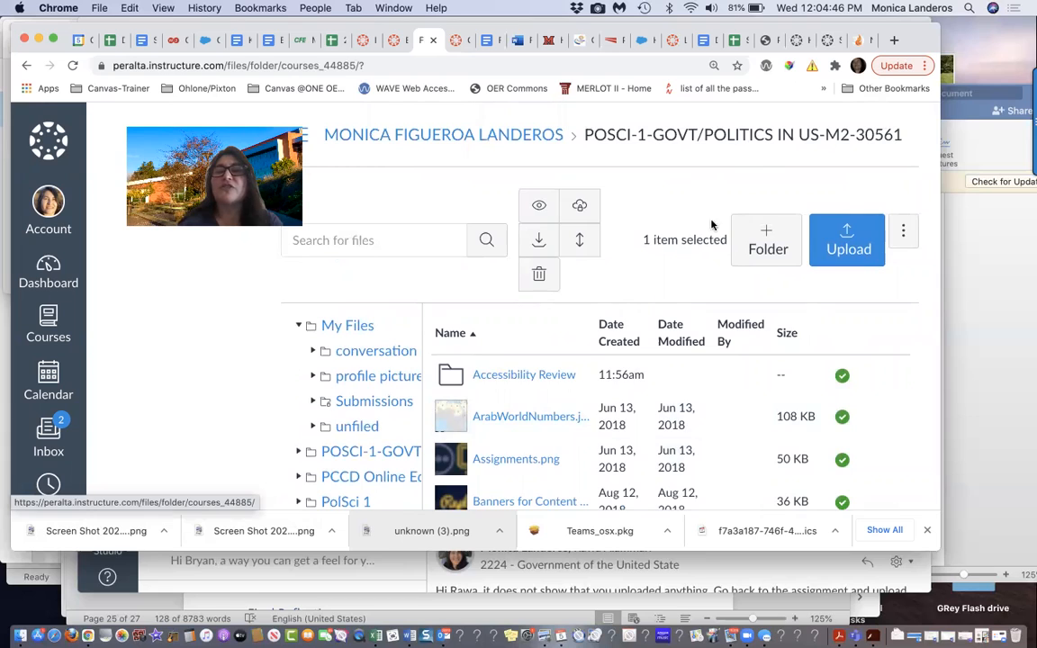
scroll(643, 397, down, 10)
scroll(643, 397, up, 10)
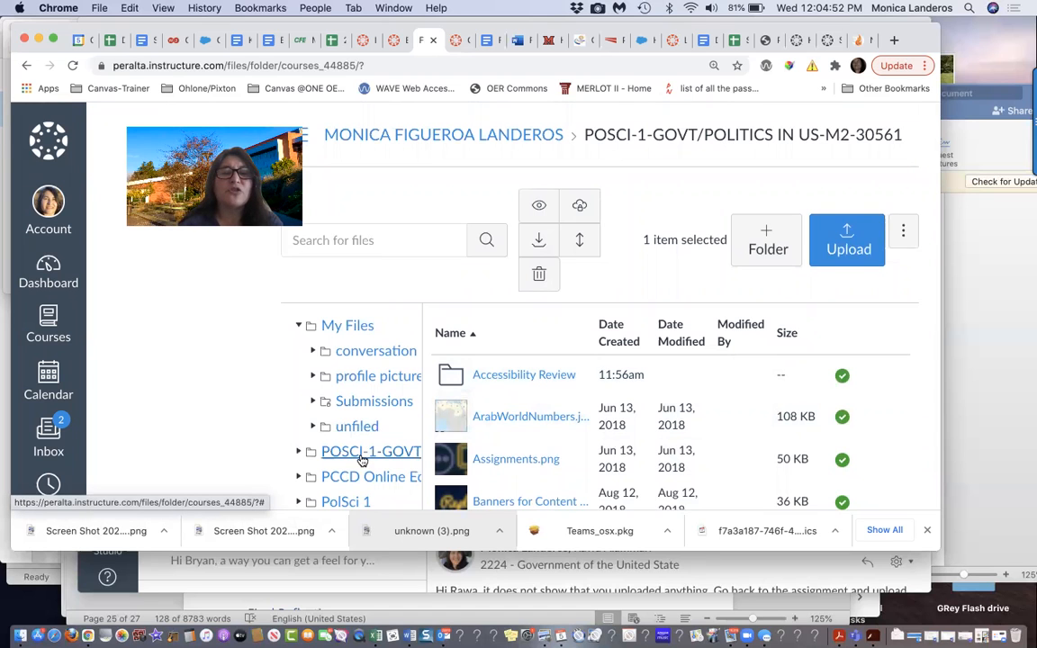
Step: Open the M2-30561 course's Accessibility Review folder to check the files gathered there, and return to the course files
scroll(358, 461, down, 3)
scroll(360, 461, down, 3)
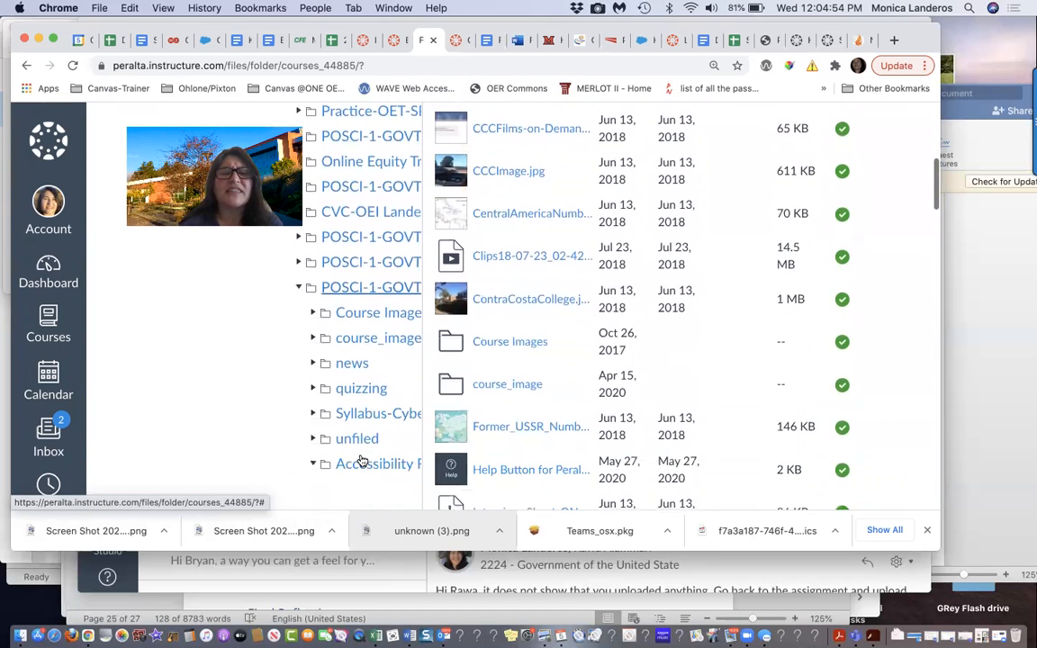
click(313, 457)
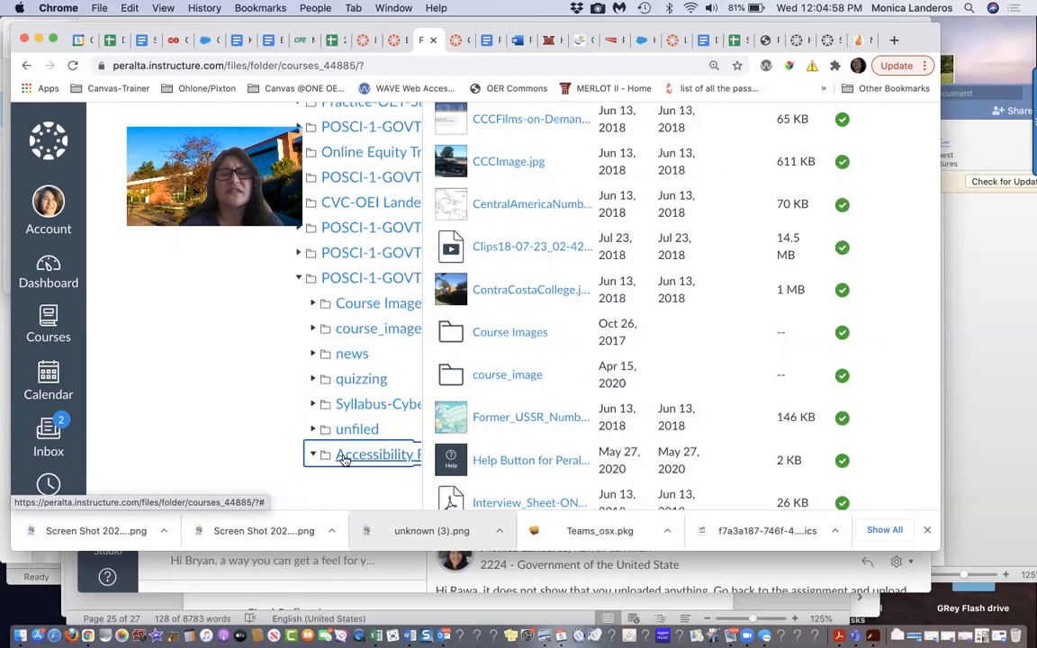
click(344, 455)
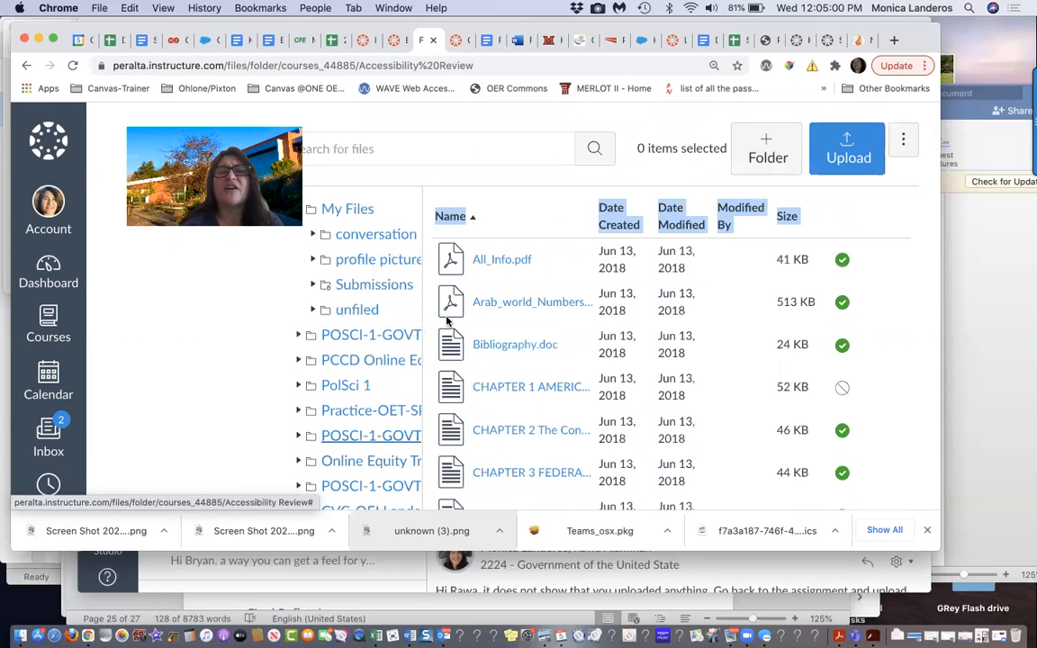
scroll(500, 426, down, 1)
scroll(501, 426, down, 10)
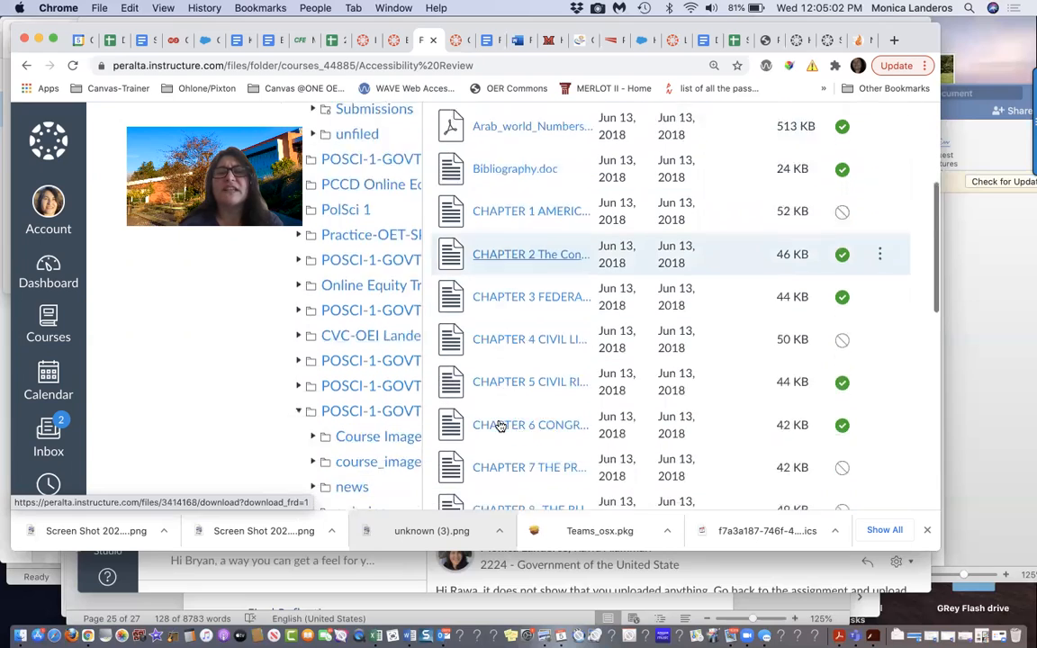
scroll(501, 426, up, 12)
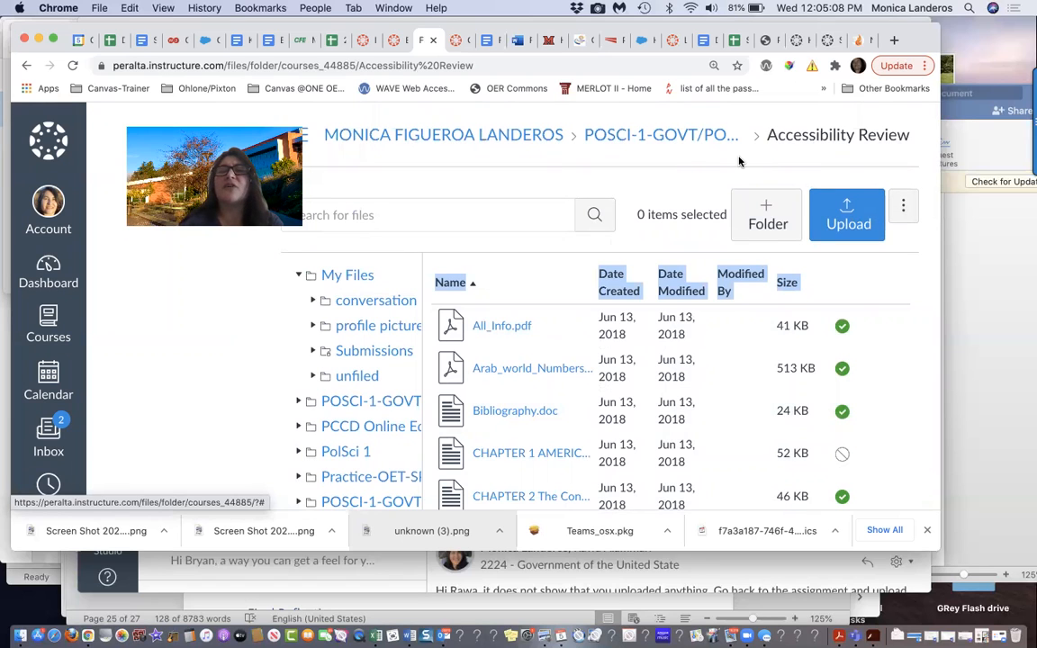
click(691, 139)
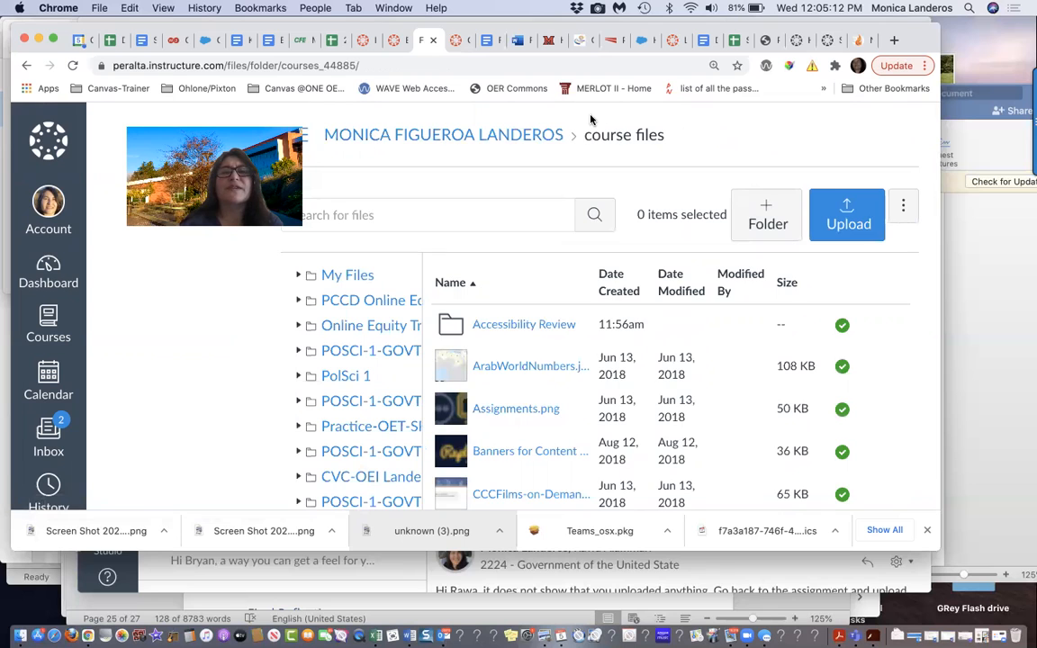
Step: Open the POSCI-1 M2-30561 course from the dashboard and display its modules
click(57, 265)
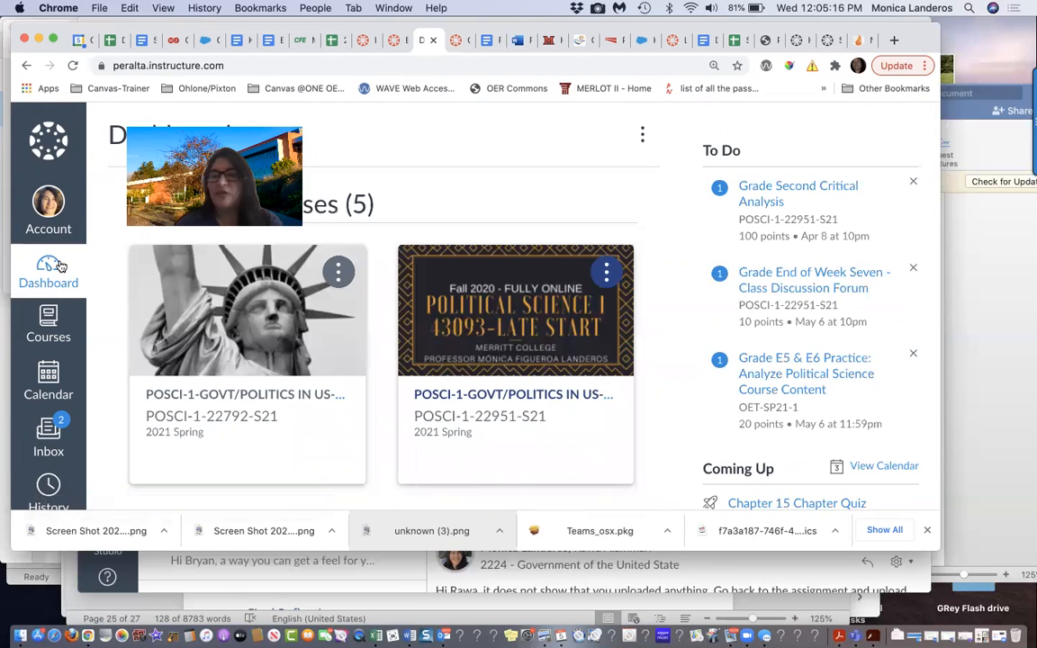
scroll(175, 328, down, 20)
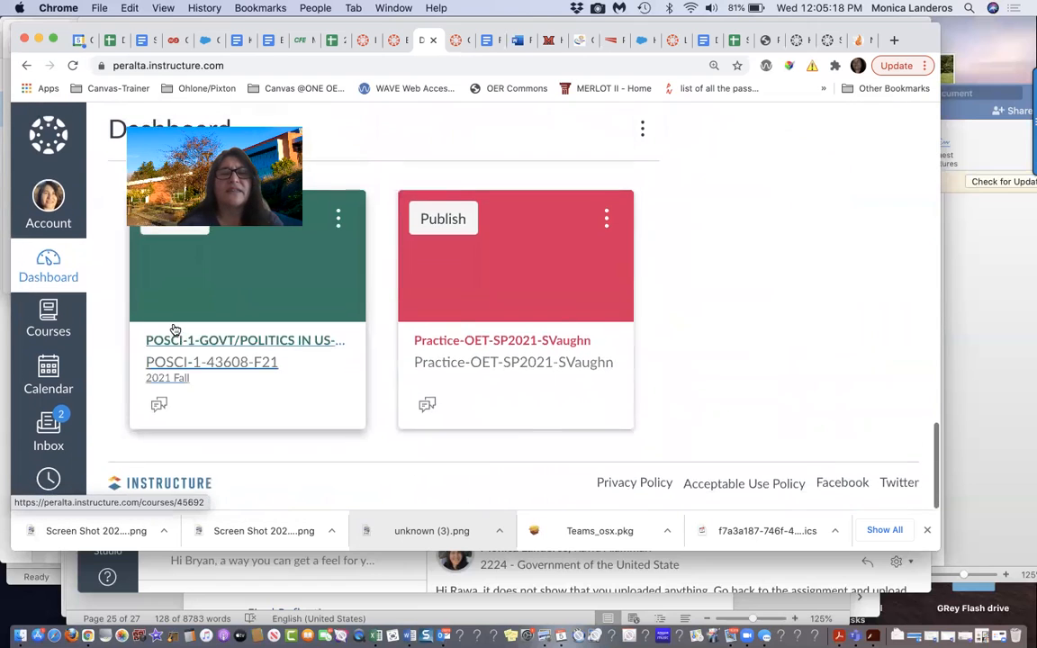
scroll(175, 330, up, 5)
click(432, 333)
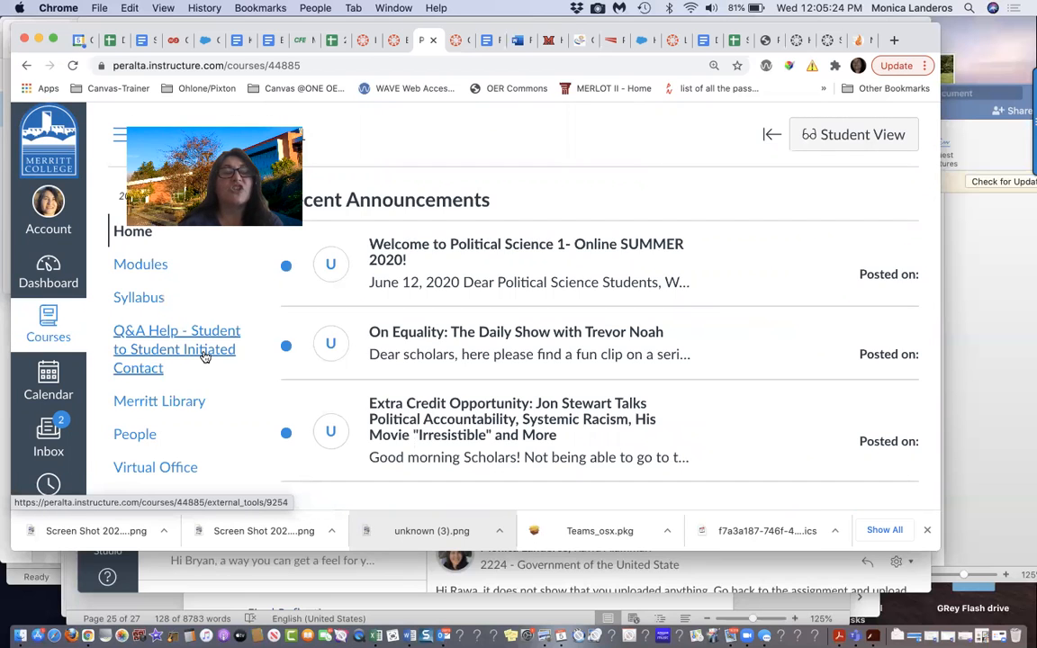
click(139, 268)
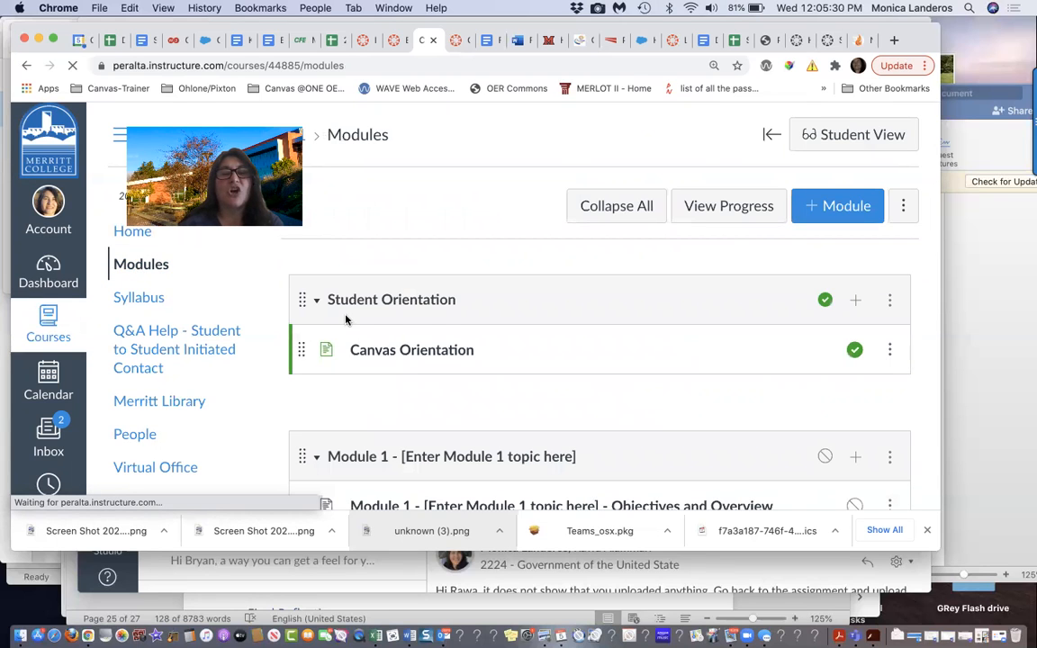
Step: Examine the course modules from Student Orientation through the Week 1 items to find assignments that use handouts
scroll(346, 319, down, 5)
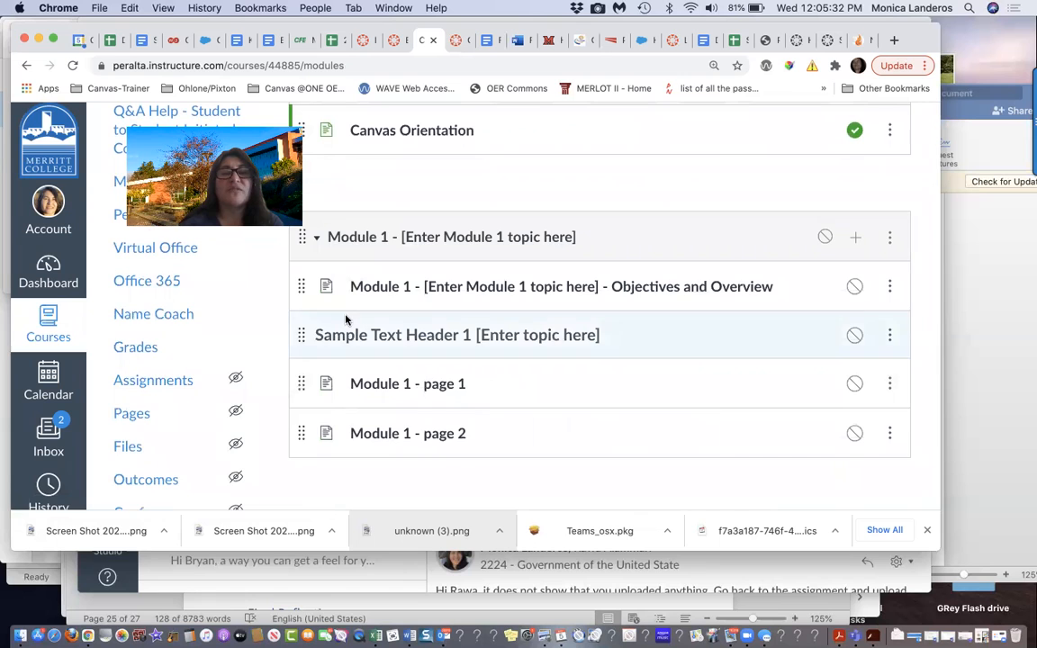
scroll(346, 319, down, 8)
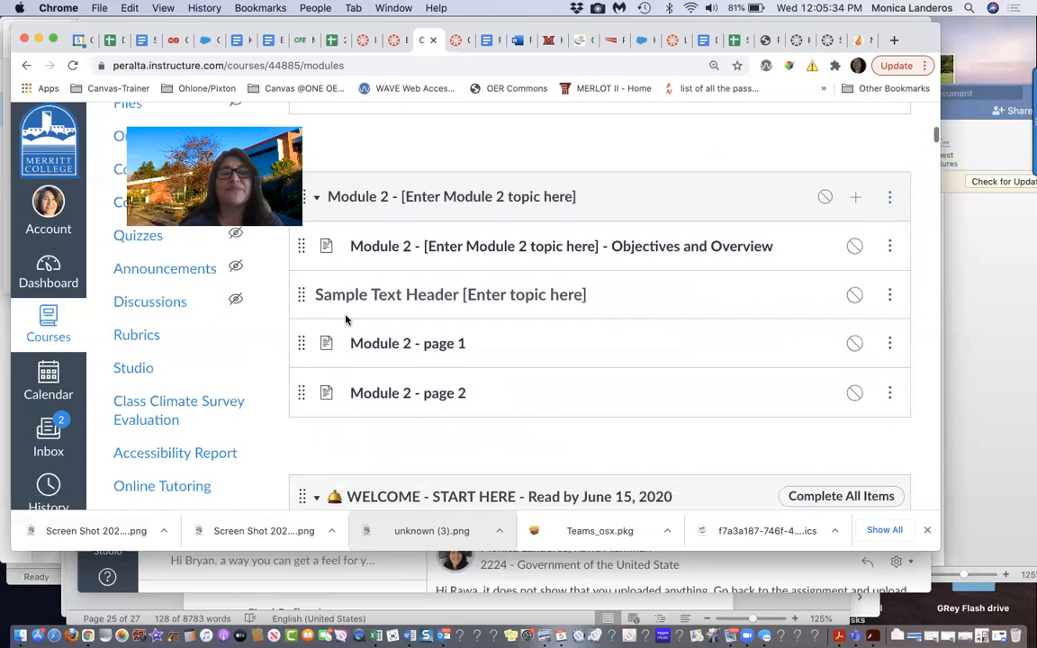
scroll(345, 319, down, 8)
scroll(345, 318, down, 8)
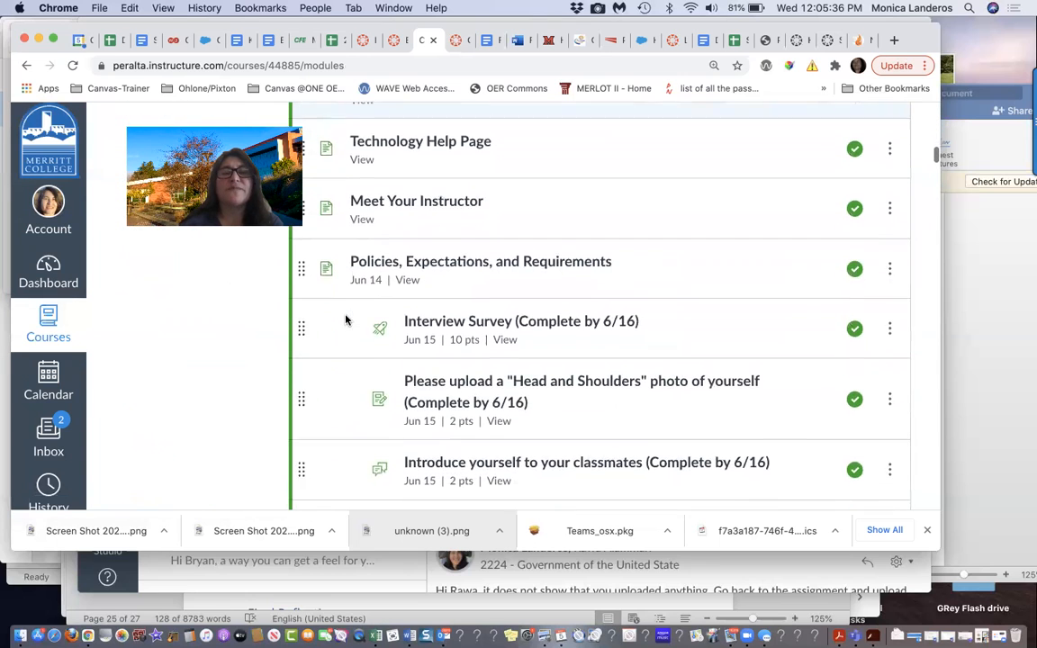
scroll(345, 319, down, 8)
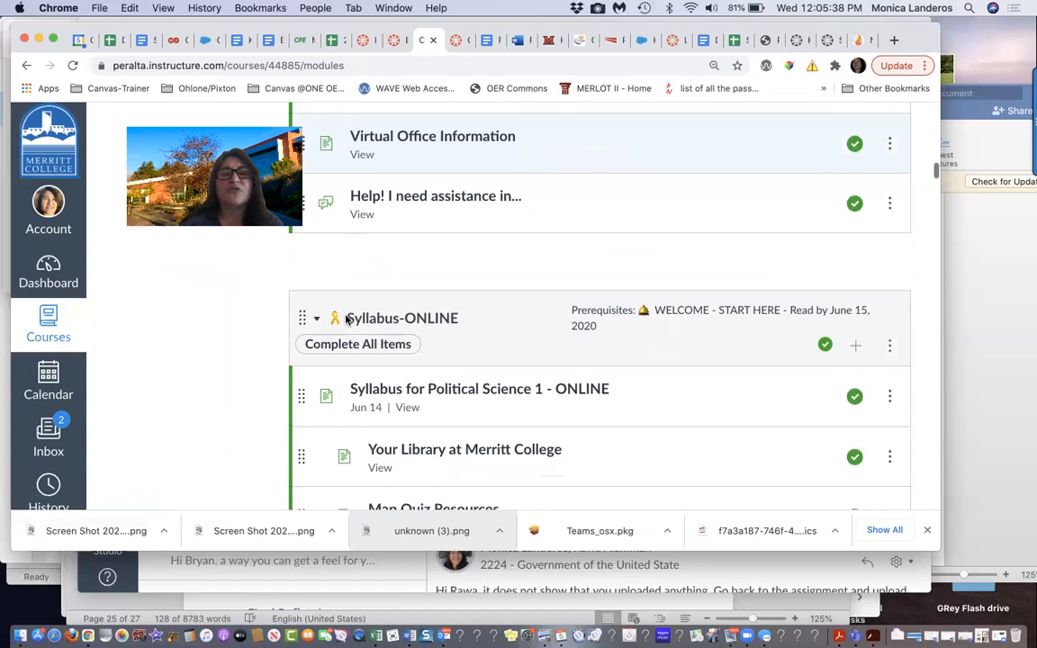
scroll(346, 319, down, 8)
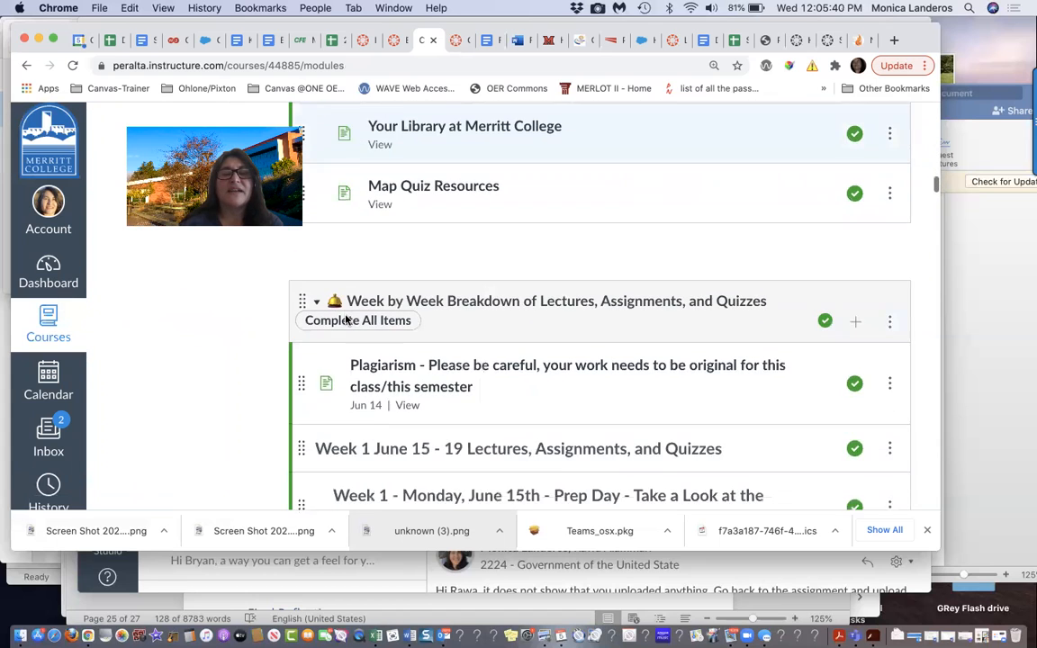
scroll(345, 315, down, 2)
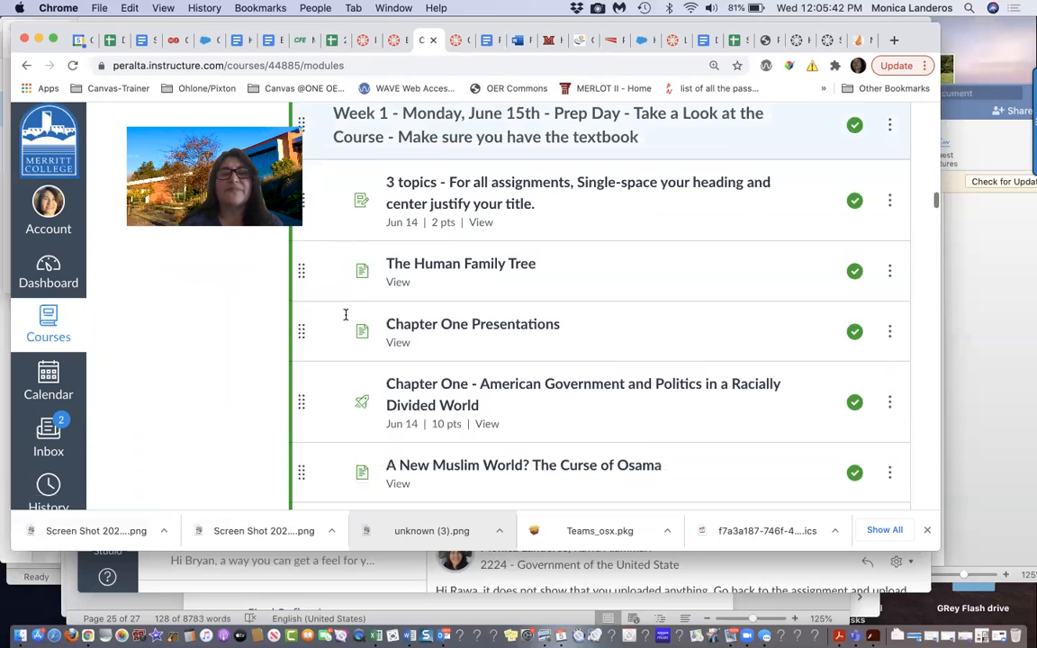
scroll(345, 315, down, 3)
scroll(346, 318, down, 2)
scroll(345, 319, up, 4)
scroll(346, 319, down, 5)
scroll(346, 319, down, 3)
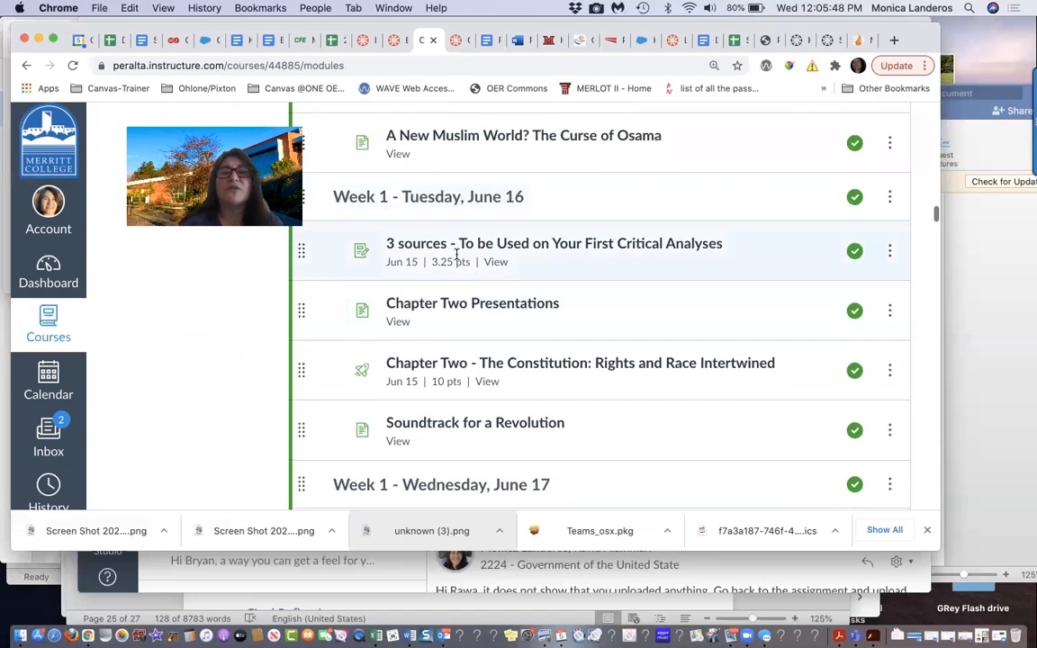
Step: Open the assignment "3 sources - To be Used on Your First Critical Analyses" and preview its MLA-CheatSheet handout to examine the formatting
click(479, 245)
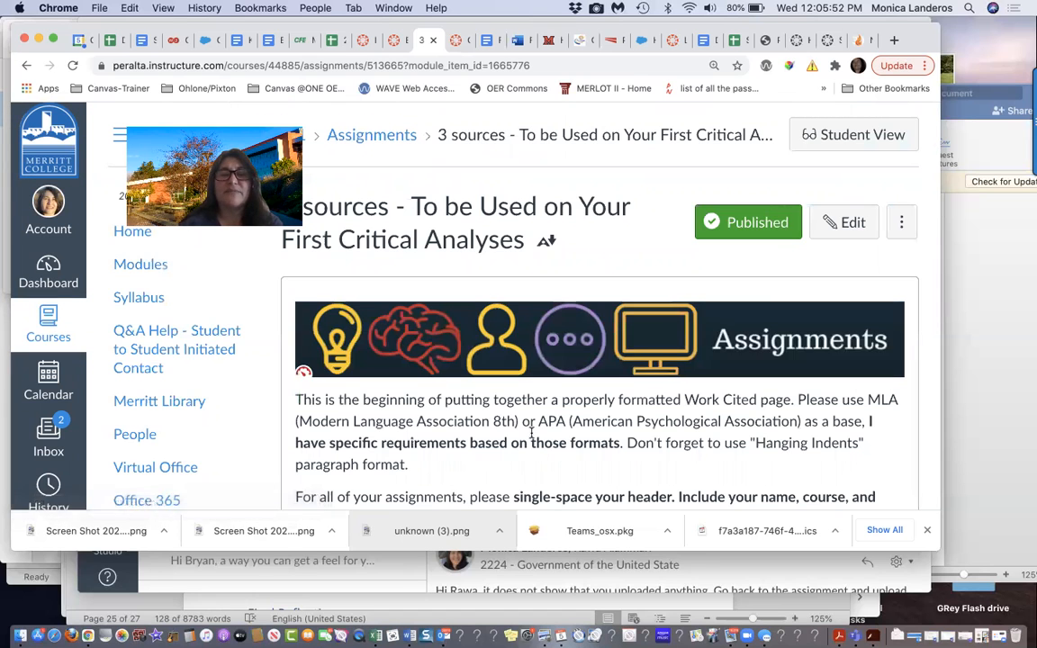
scroll(524, 433, down, 5)
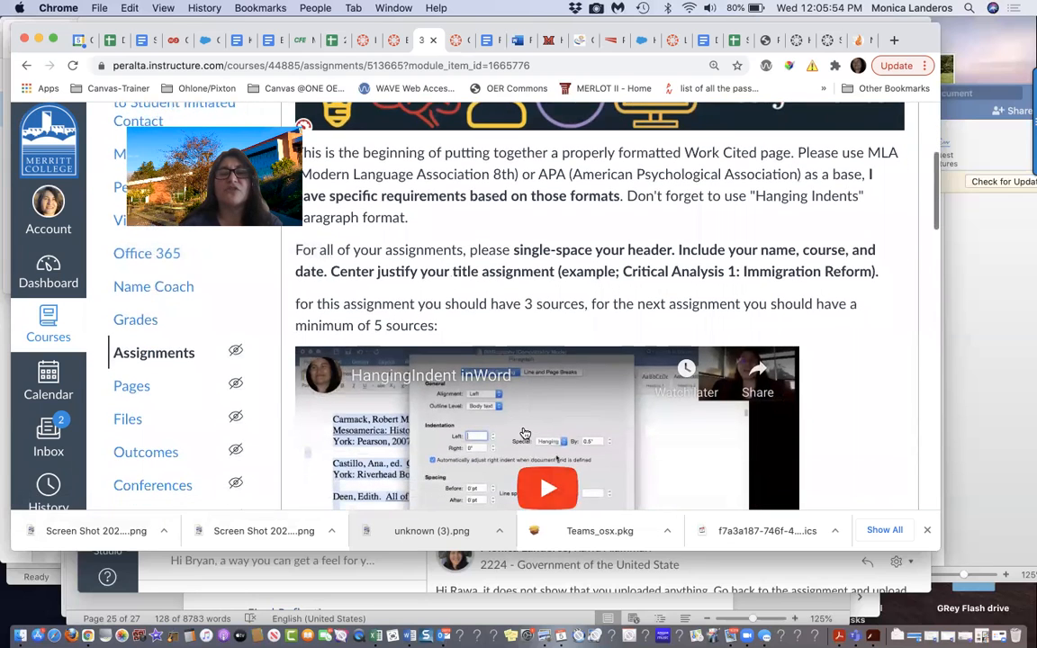
scroll(532, 439, down, 10)
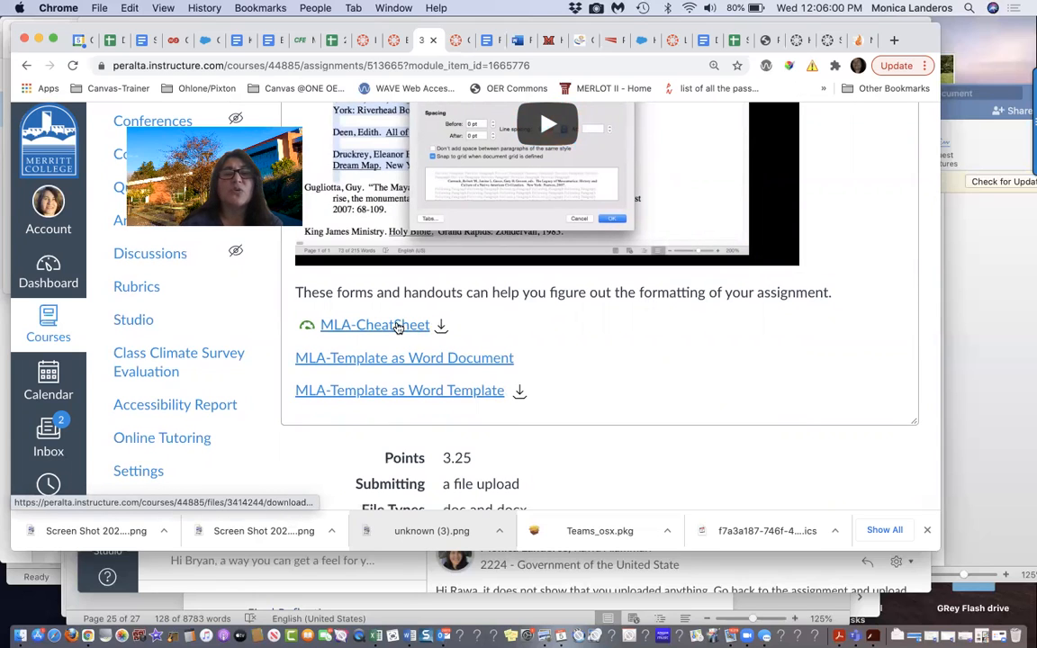
click(399, 327)
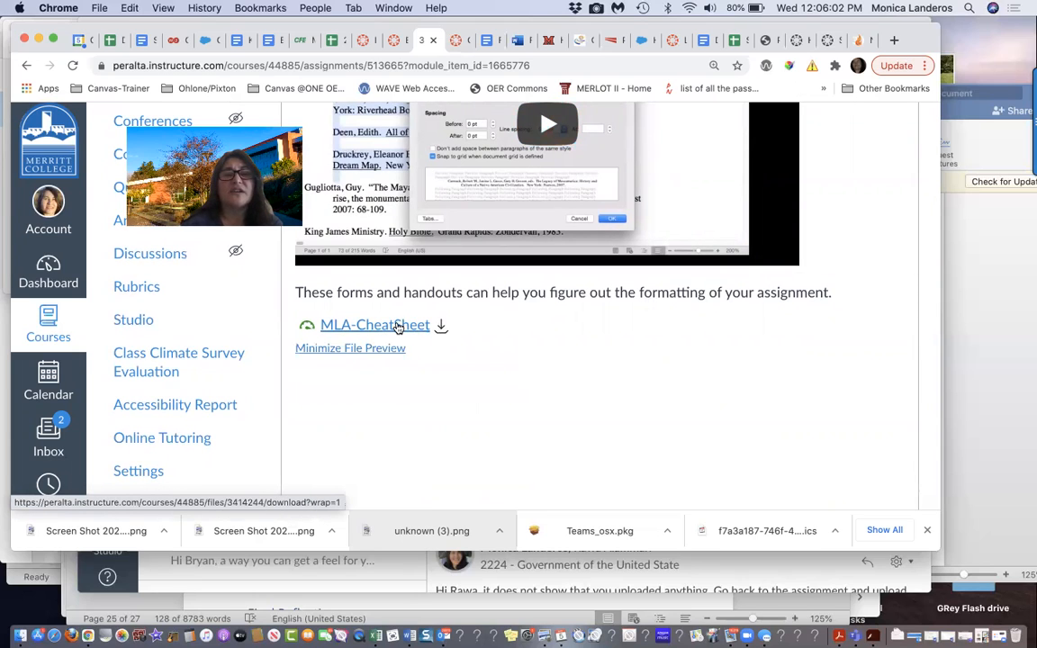
scroll(570, 313, down, 5)
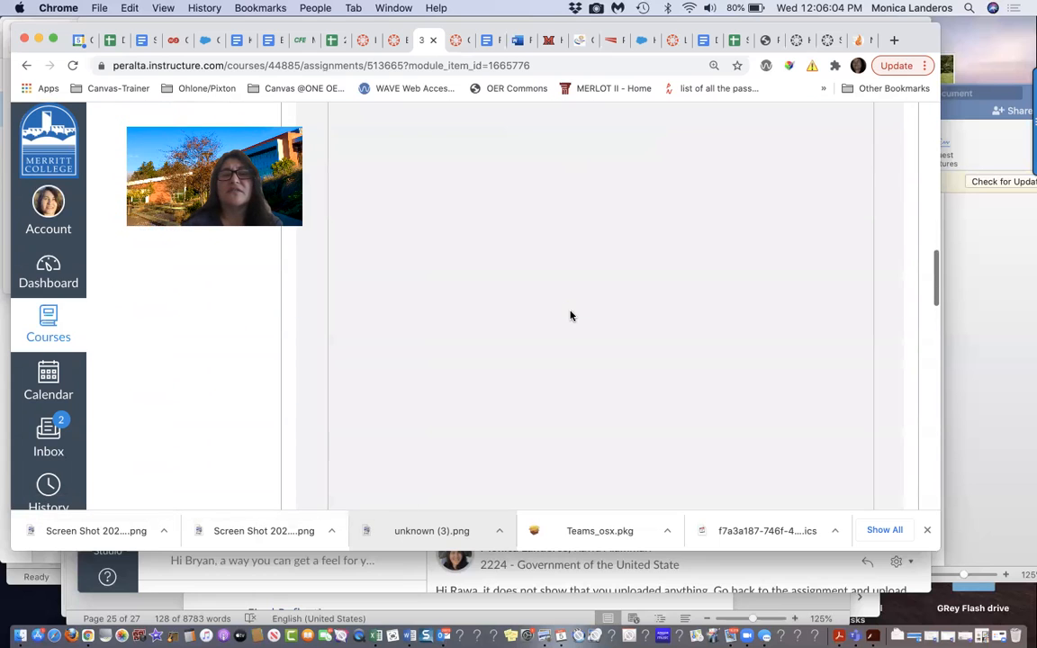
scroll(570, 314, down, 3)
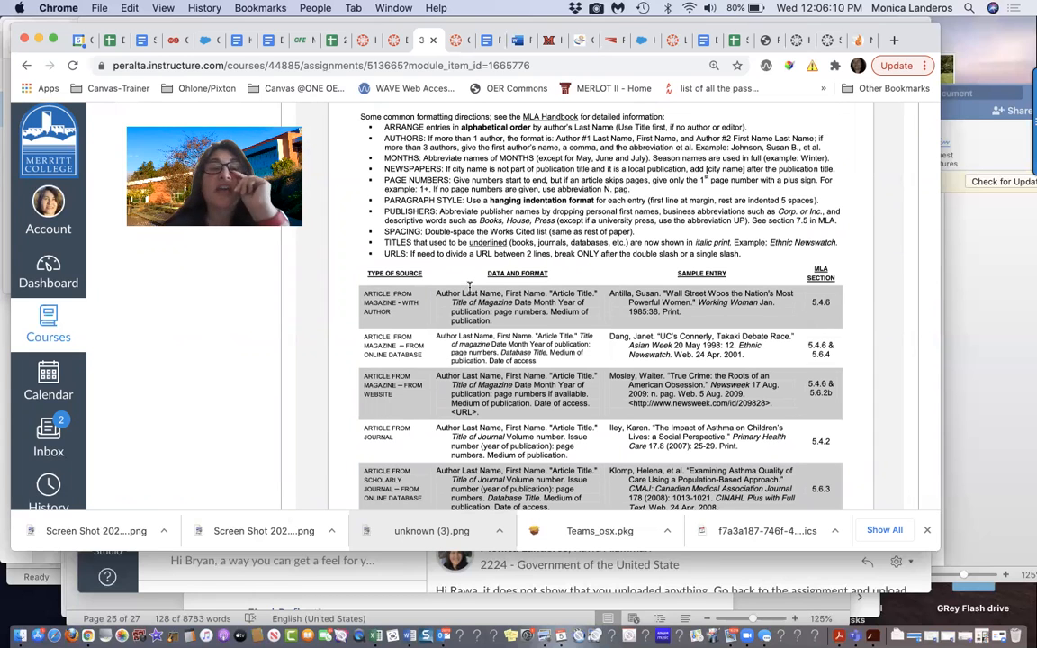
Step: Examine the citation directions and source table in the MLA-CheatSheet preview, and minimize the file preview
scroll(469, 288, up, 6)
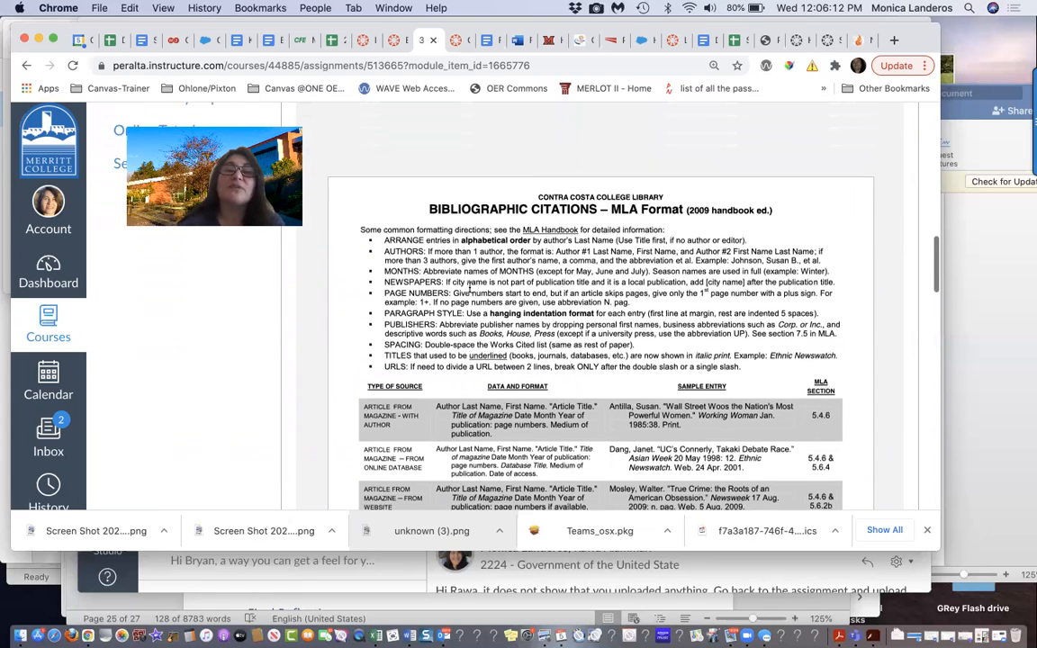
scroll(469, 291, down, 1)
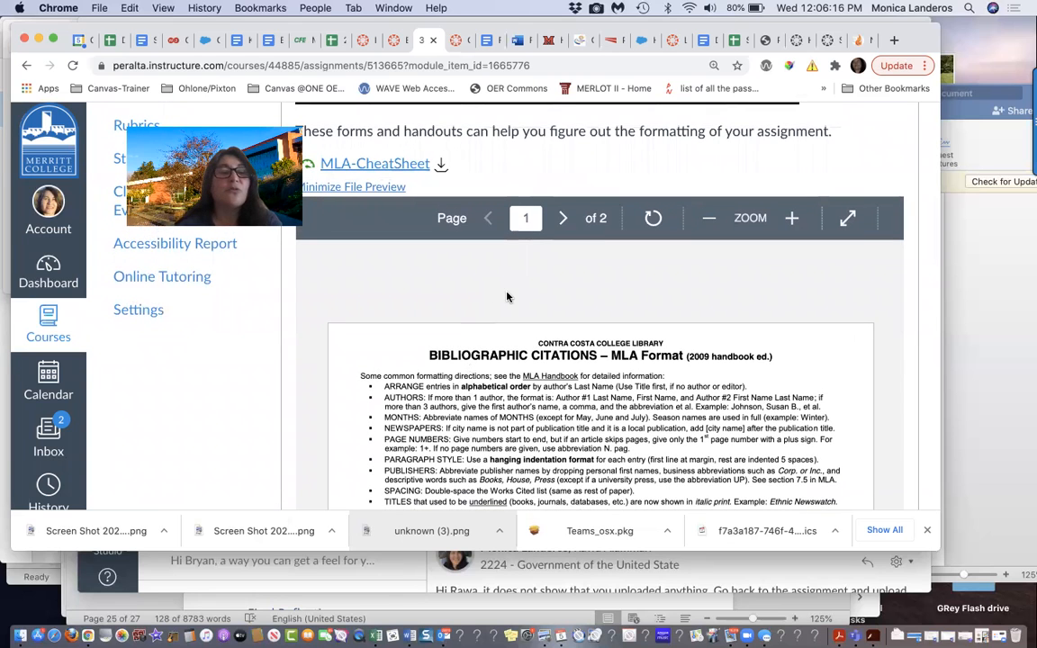
scroll(489, 393, down, 5)
scroll(488, 395, down, 1)
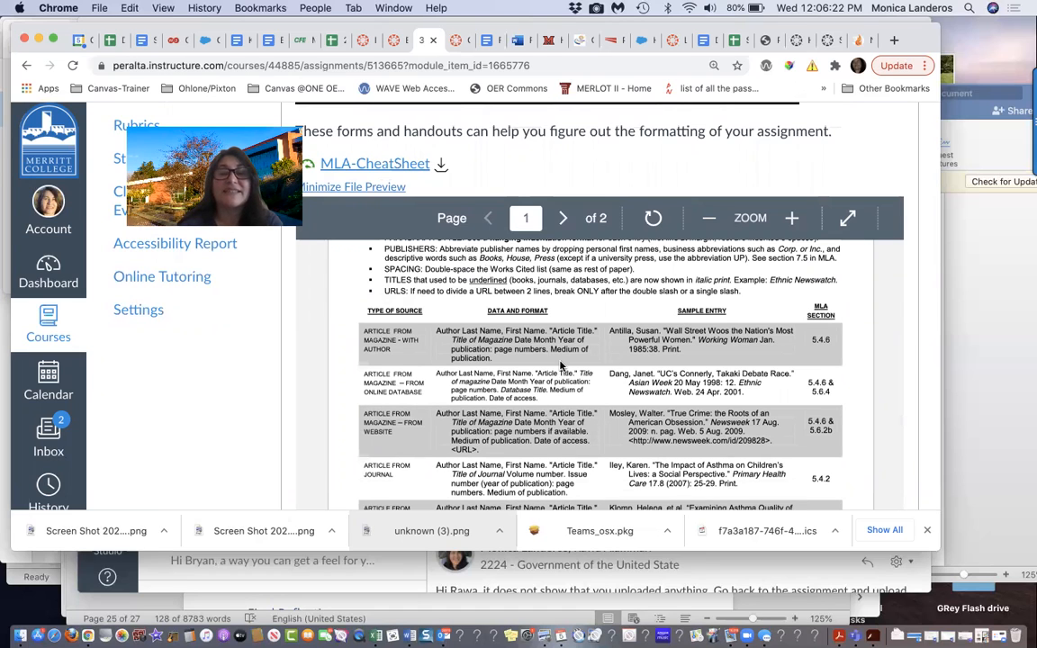
scroll(560, 365, up, 5)
scroll(560, 365, up, 3)
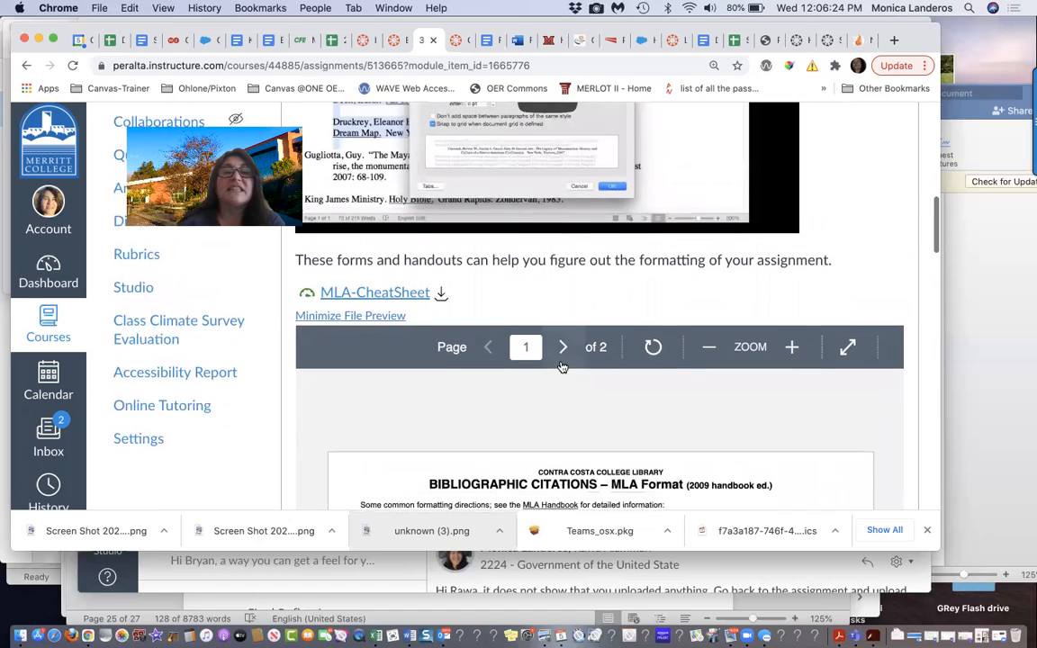
click(365, 337)
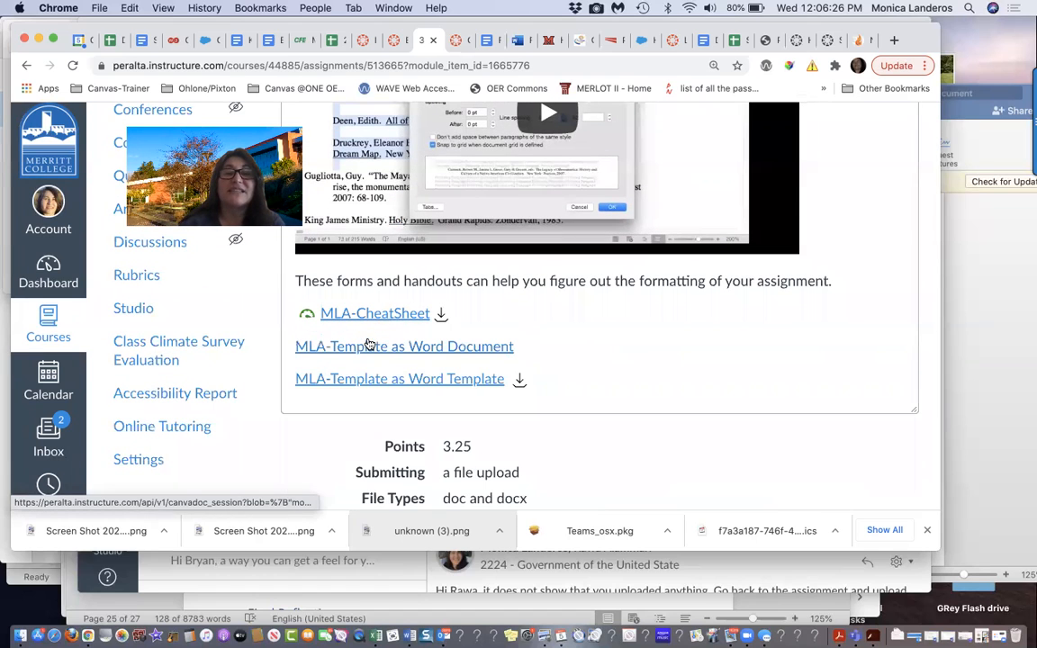
Step: Open the "MLA-Template as Word Document" handout from the assignment and look through its page formatting
click(376, 349)
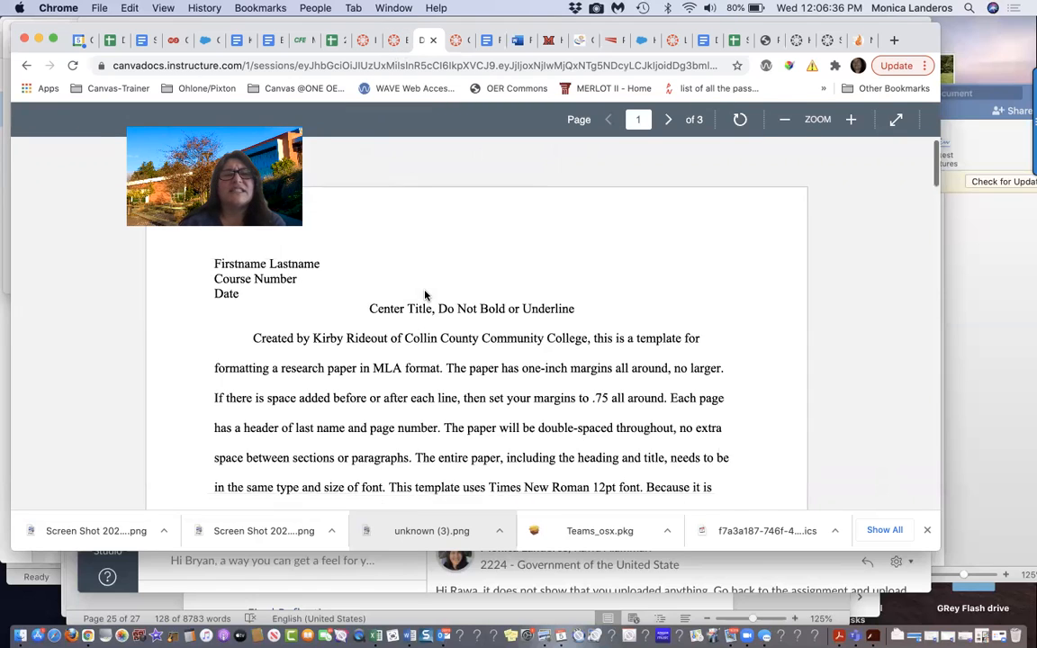
scroll(427, 296, down, 7)
scroll(427, 296, up, 7)
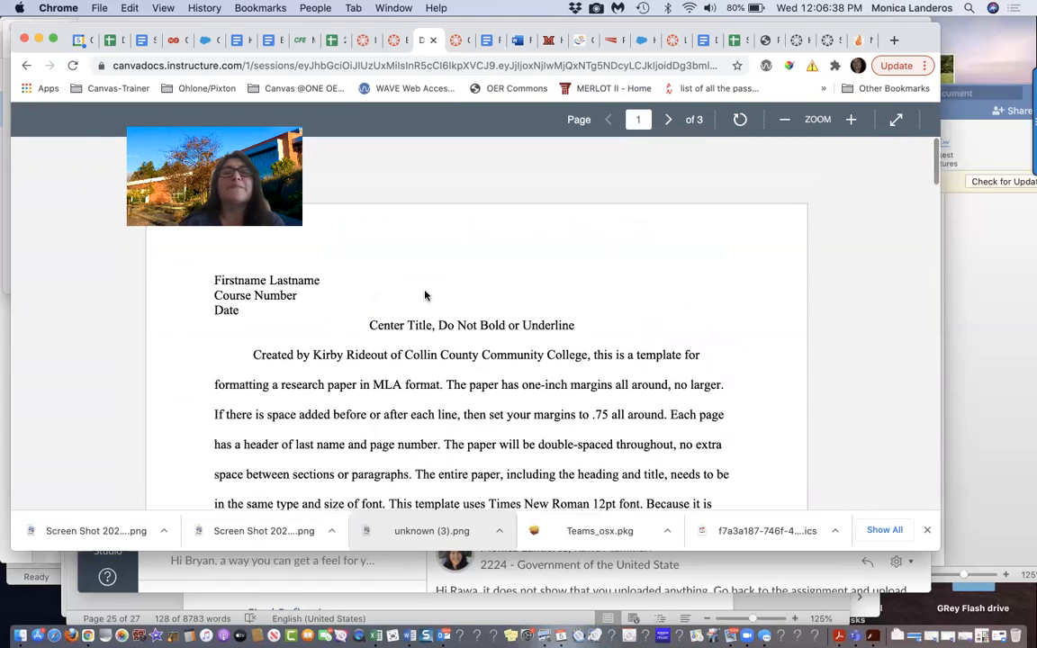